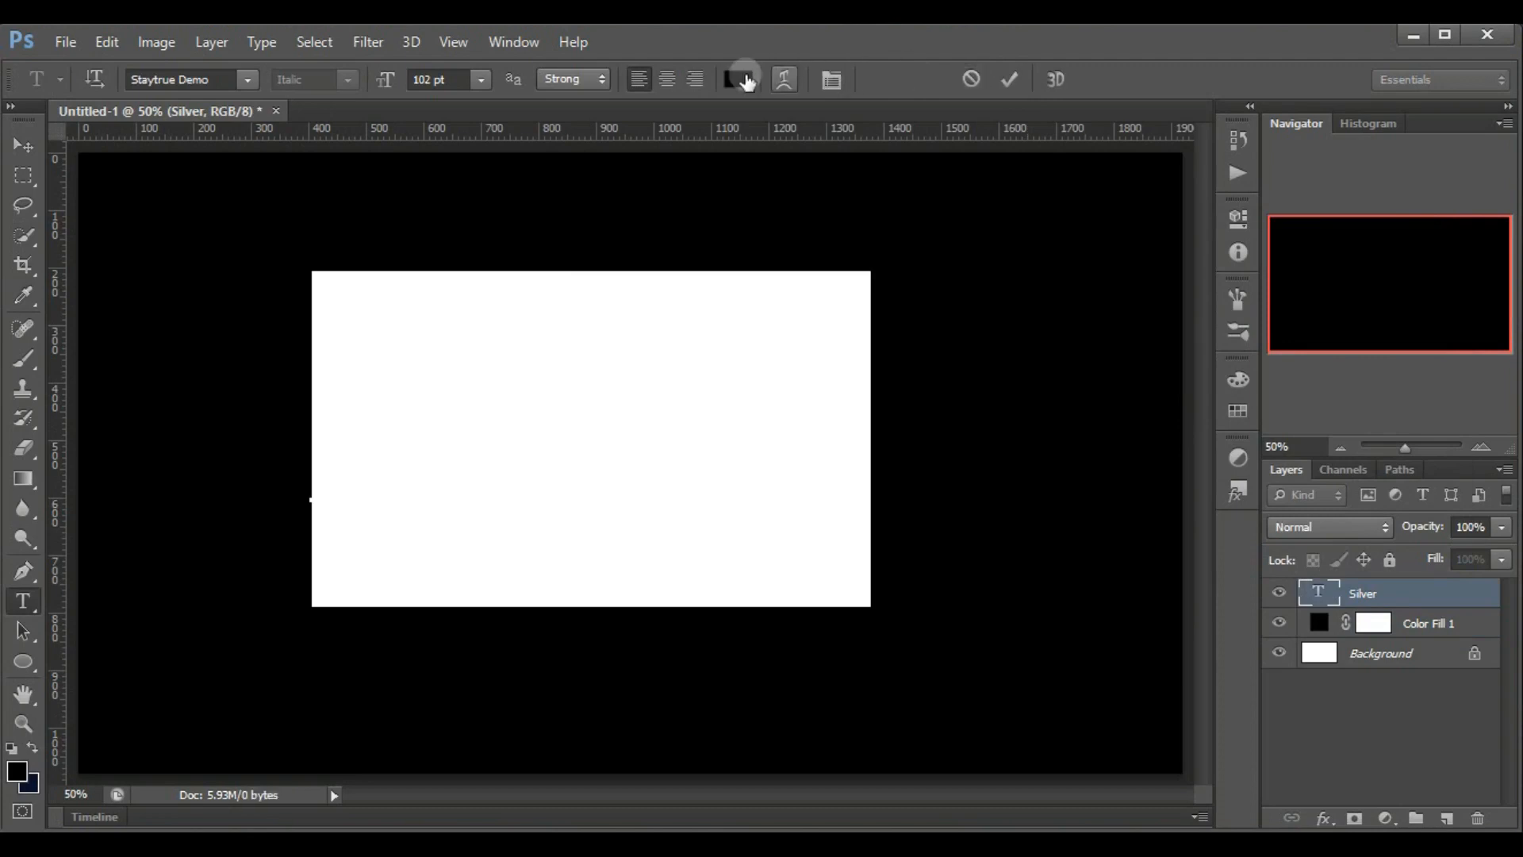
Recolour the Silver text white (ffffff), commit it, and move it slightly to the left on the canvas
click(738, 80)
drag(918, 367, 833, 262)
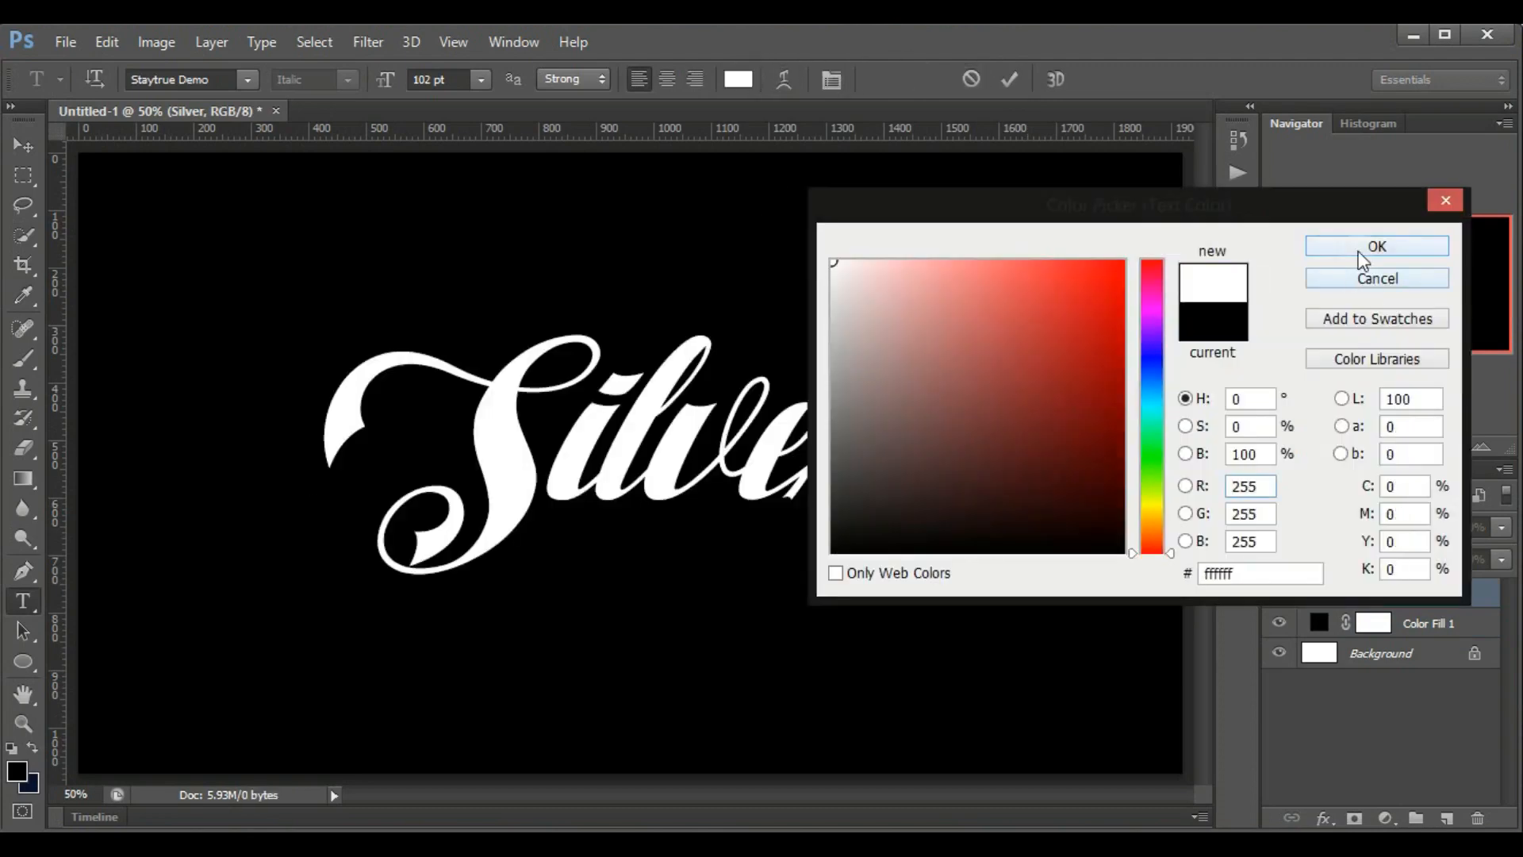
click(1377, 246)
click(1009, 79)
key(v)
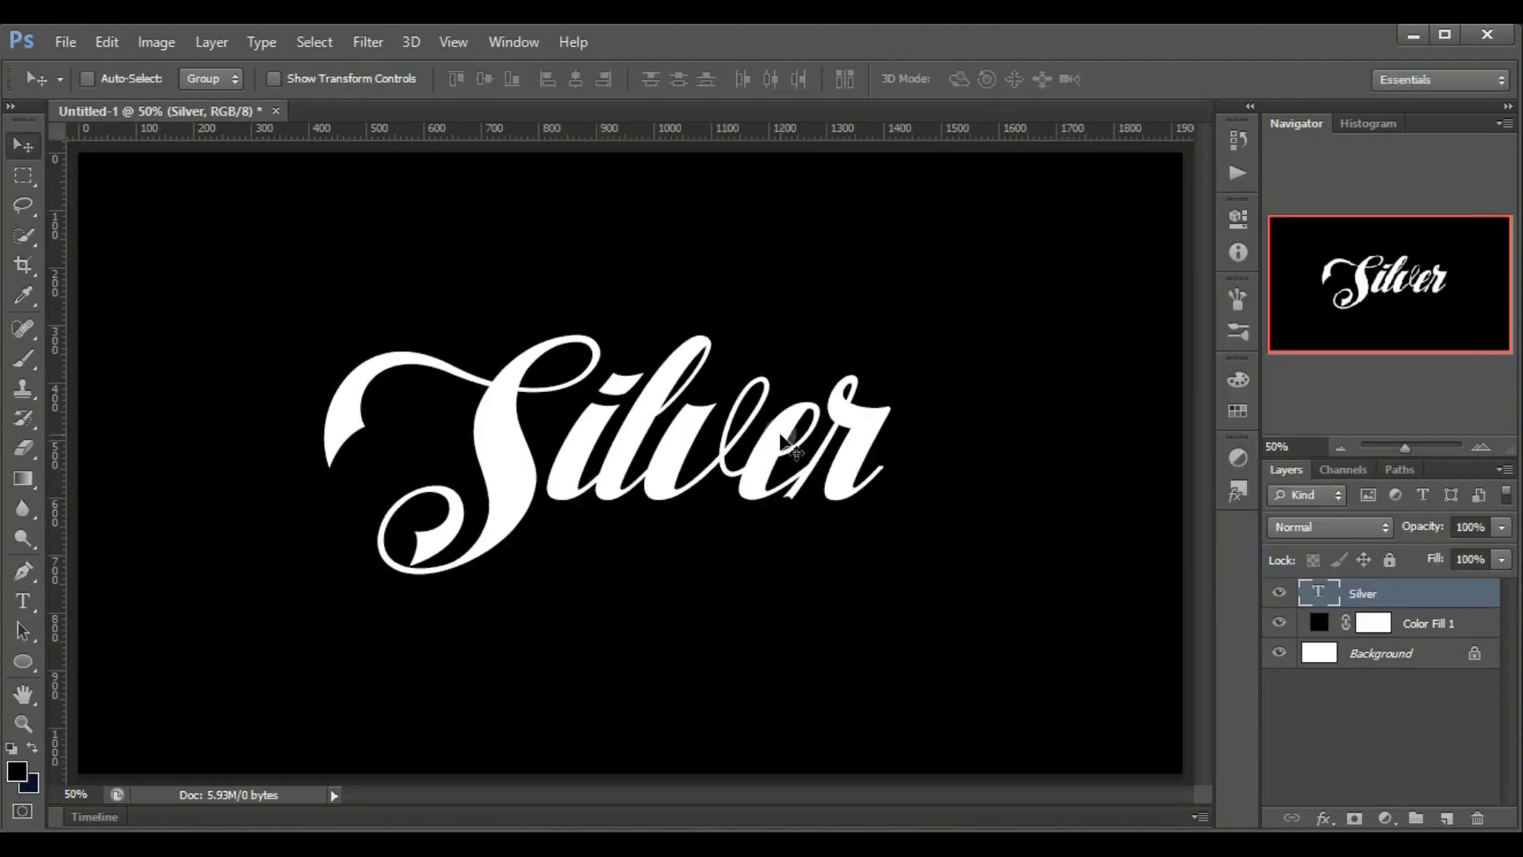
drag(765, 441, 753, 442)
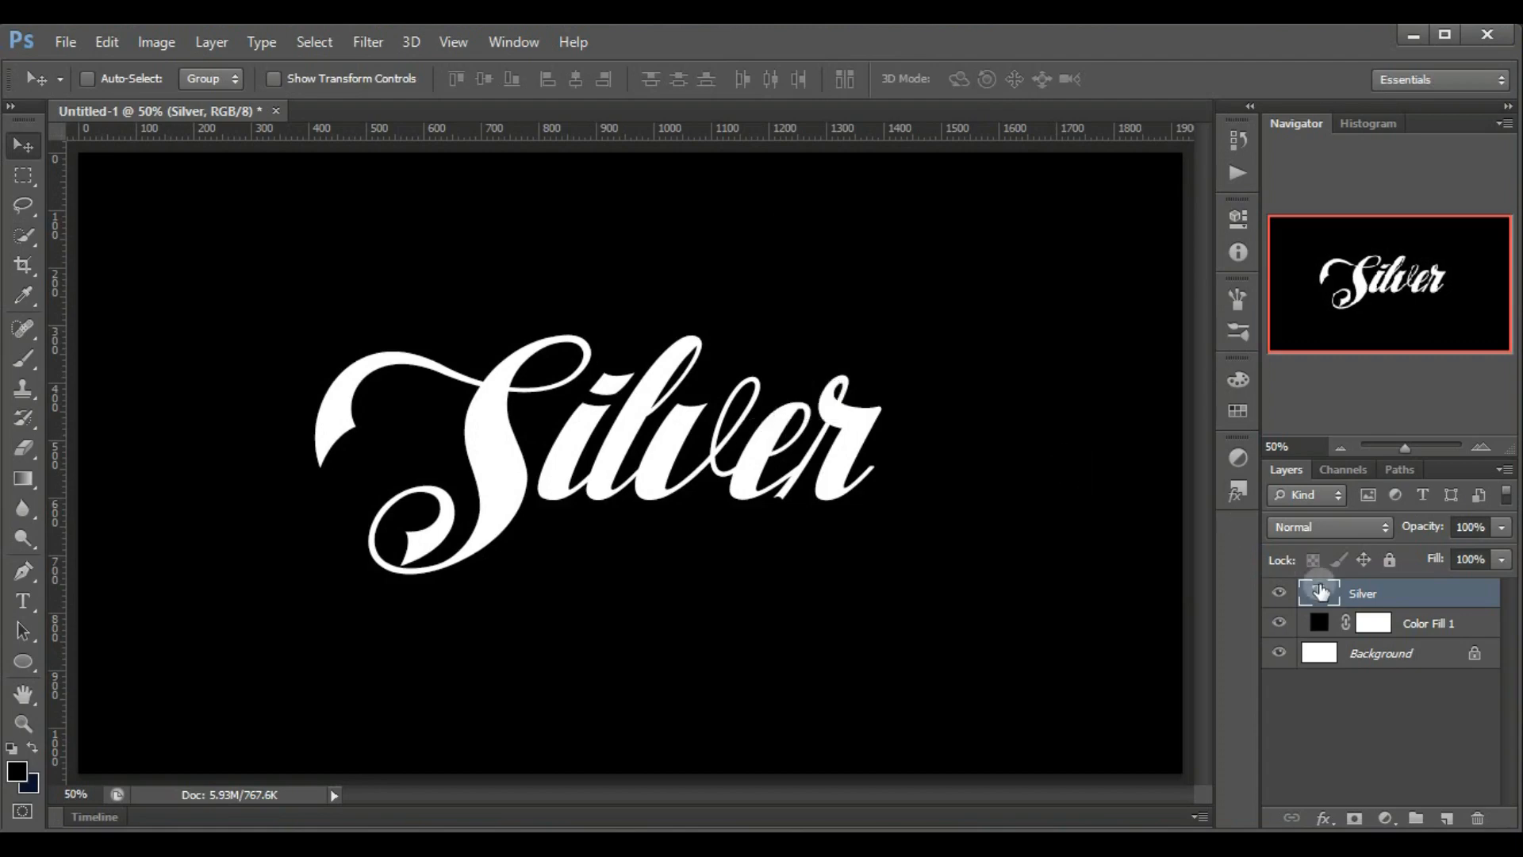
Add a Gradient Overlay to the Silver text layer and open its gradient for editing
click(1352, 595)
click(1322, 814)
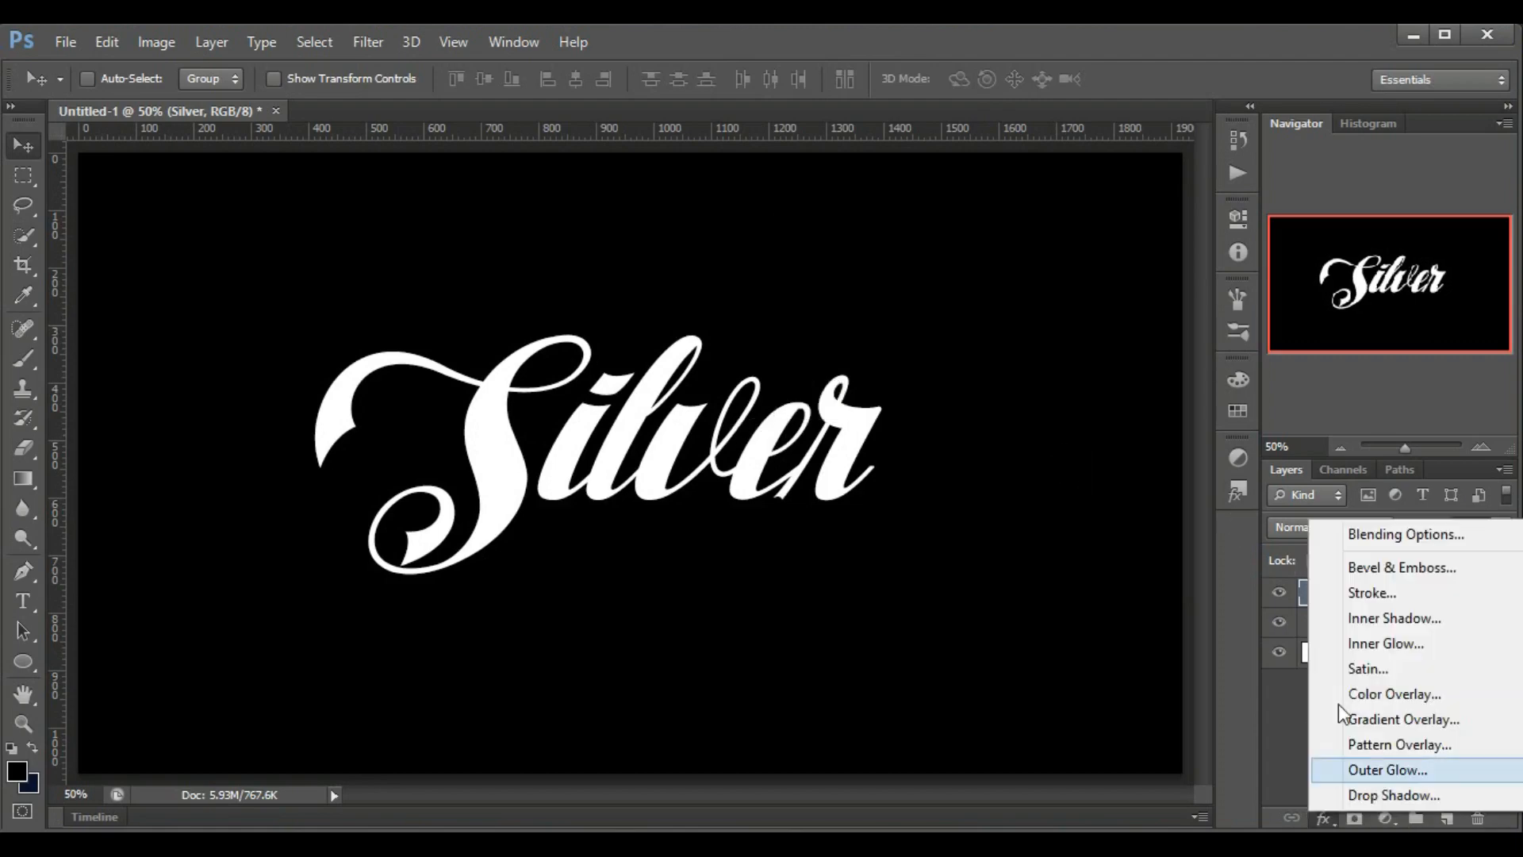
click(1406, 726)
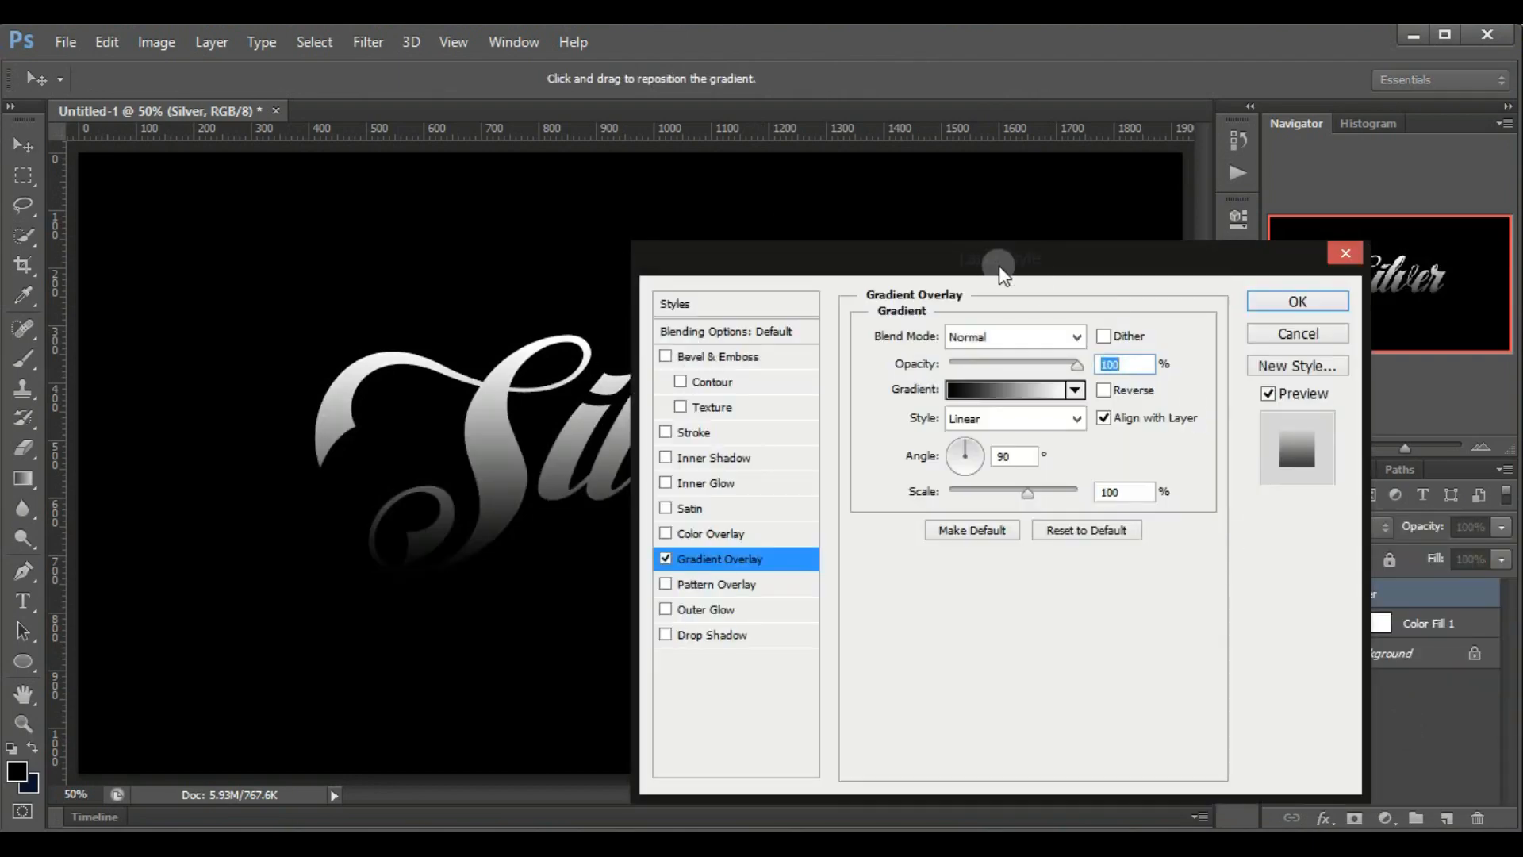
drag(992, 262, 1129, 171)
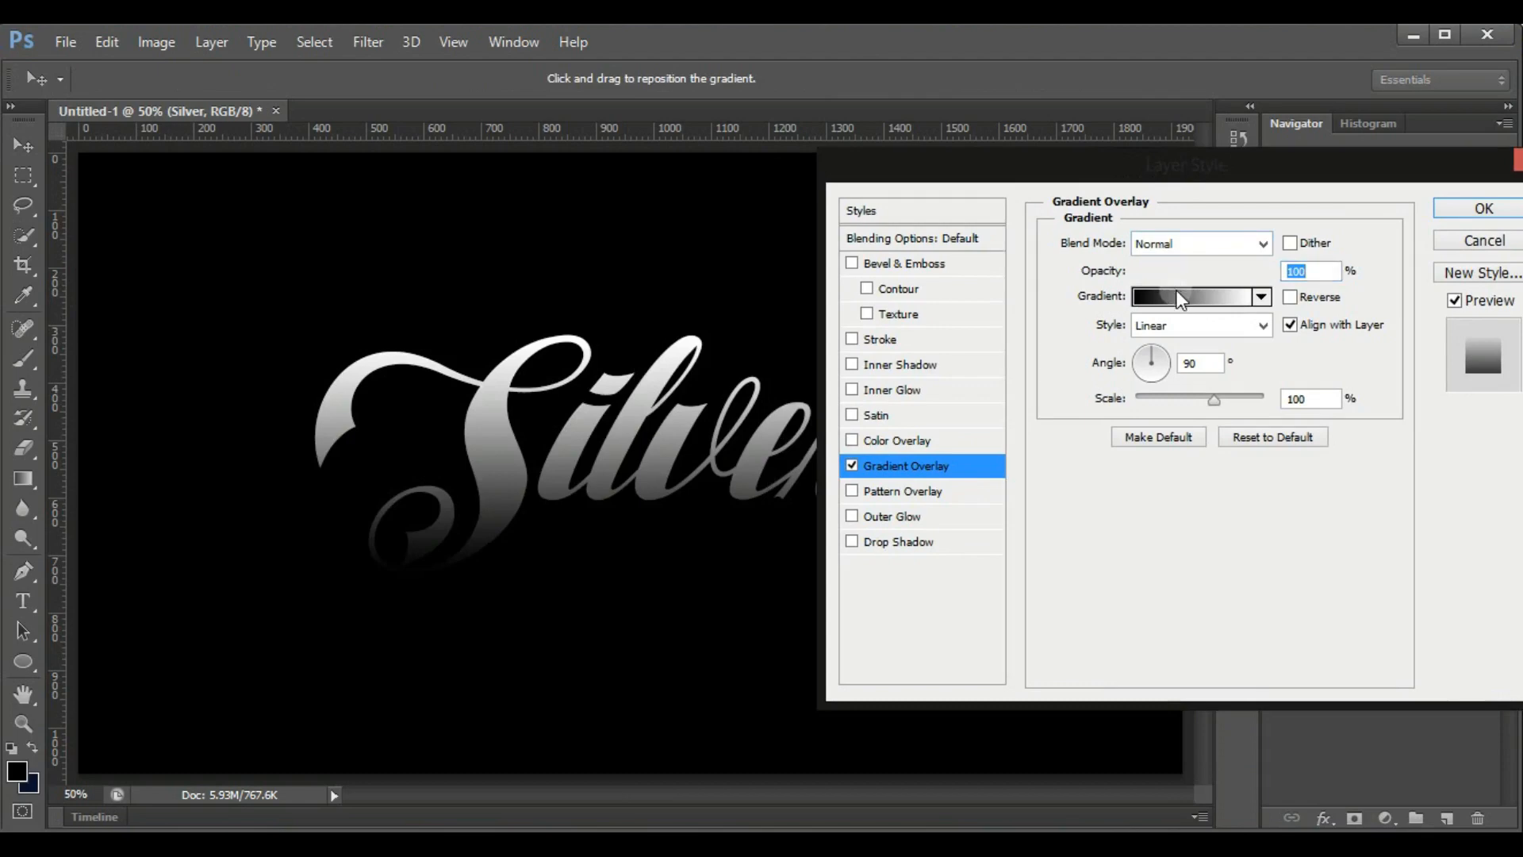
click(1175, 294)
Set the gradient's starting colour stop at location 0% to grey a8a8a9
click(194, 640)
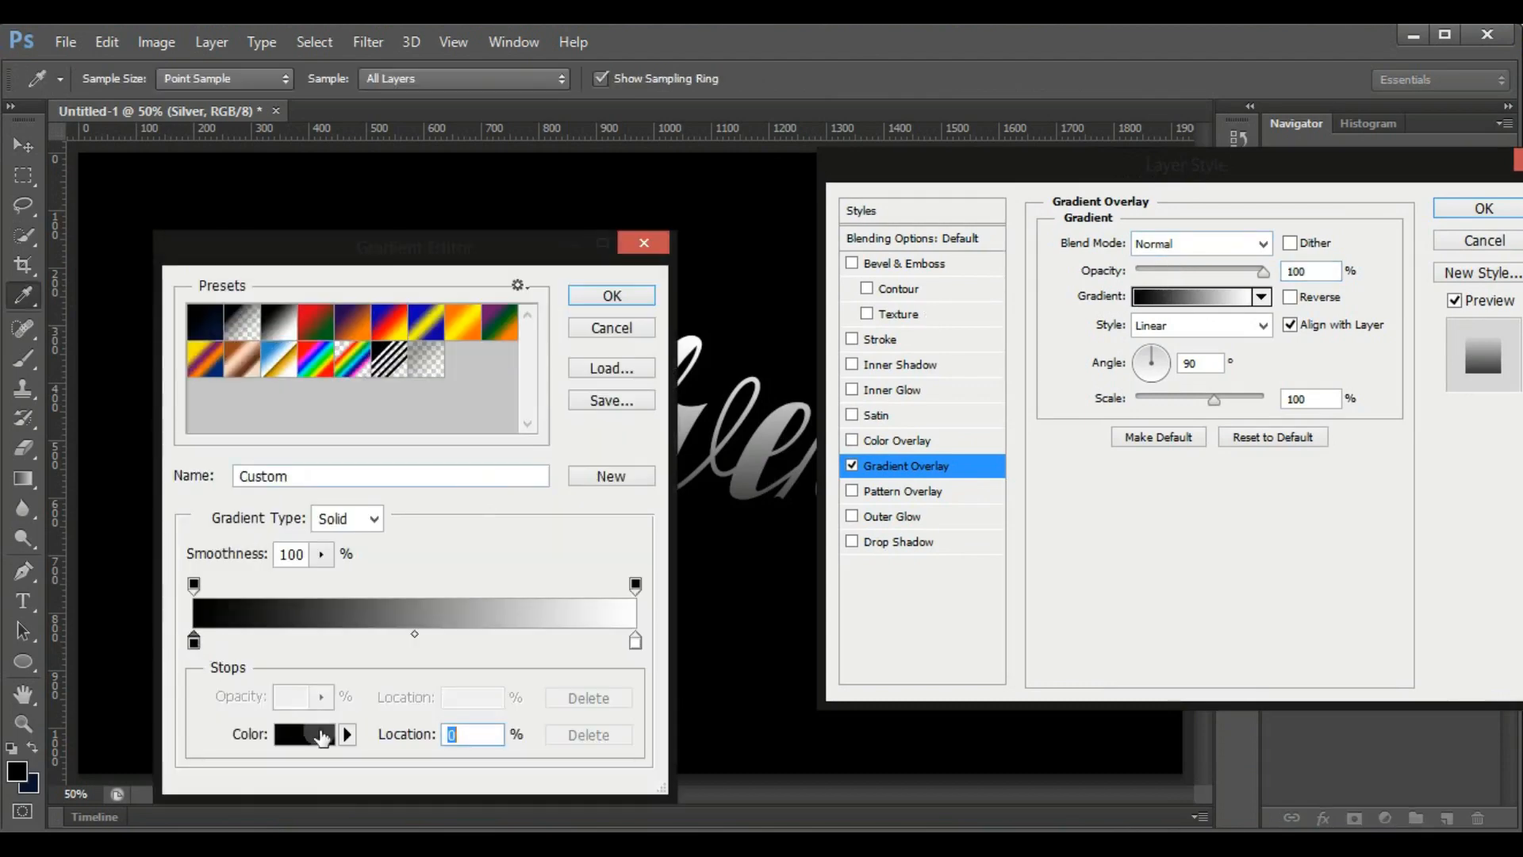
click(321, 739)
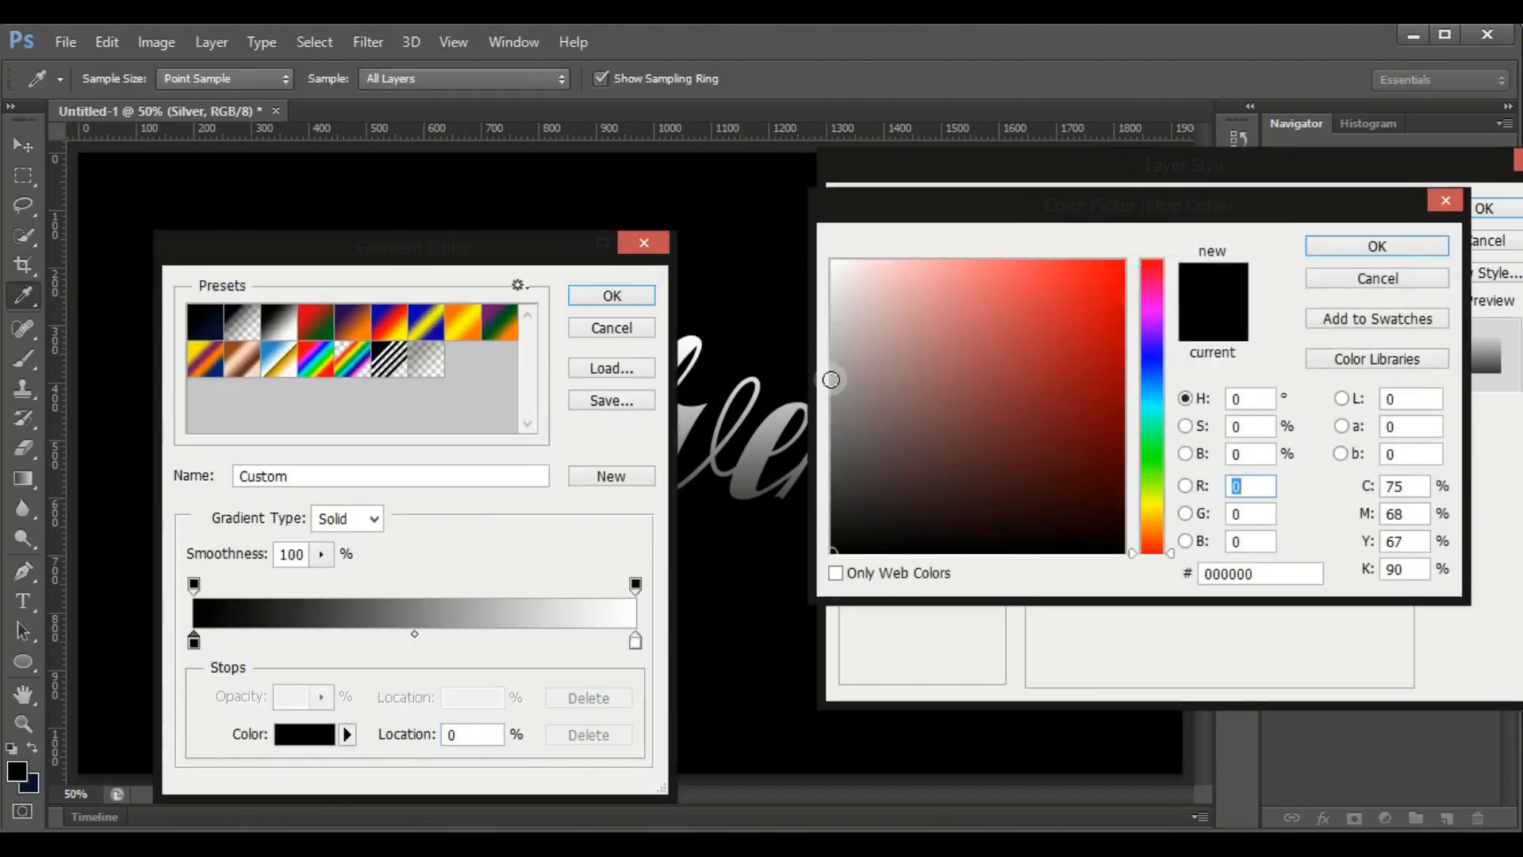
click(830, 379)
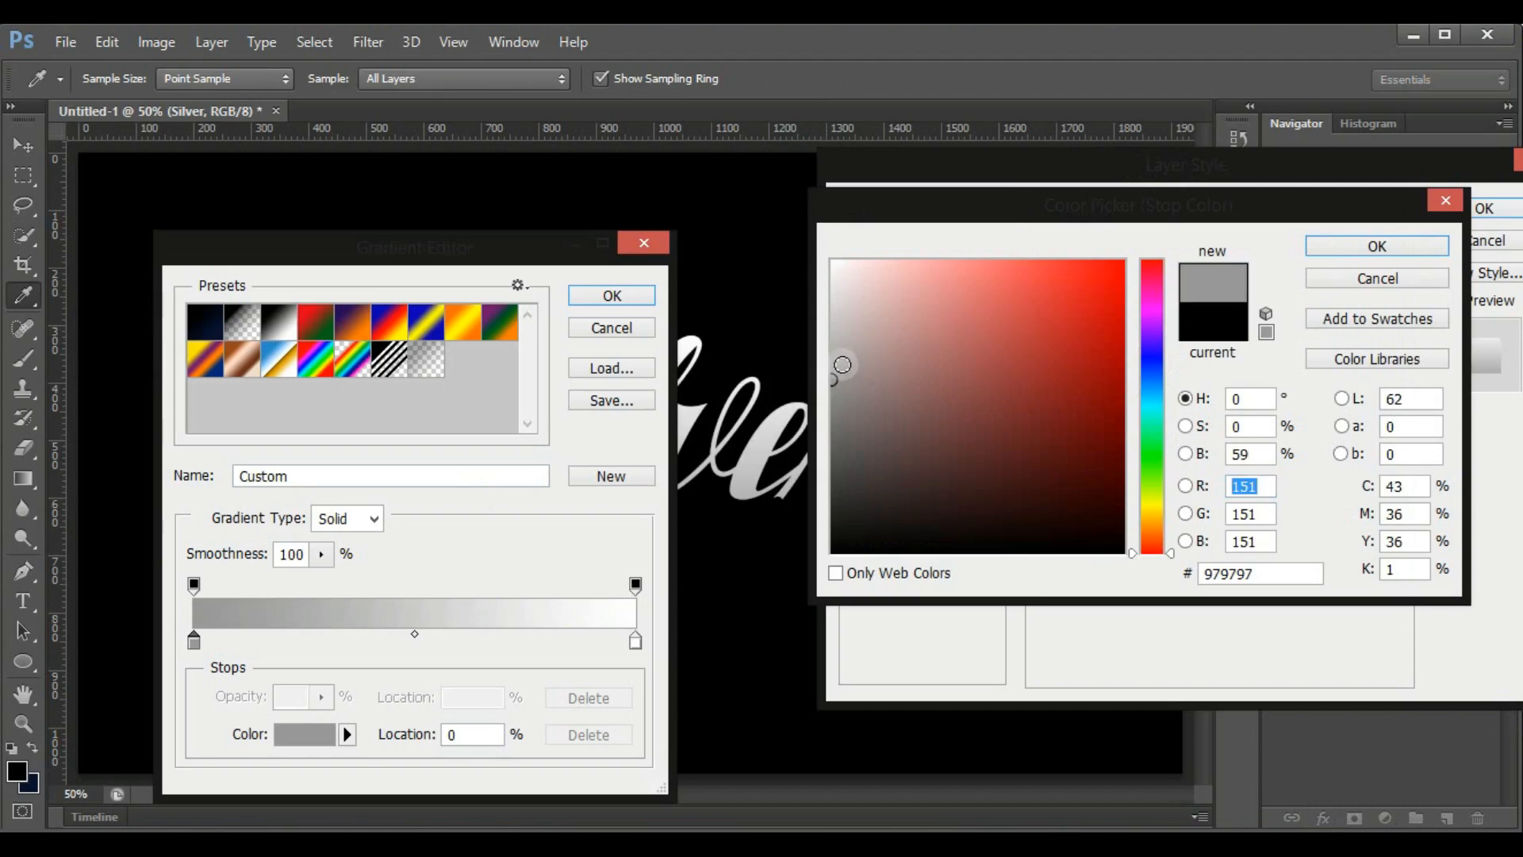
click(842, 365)
click(1159, 358)
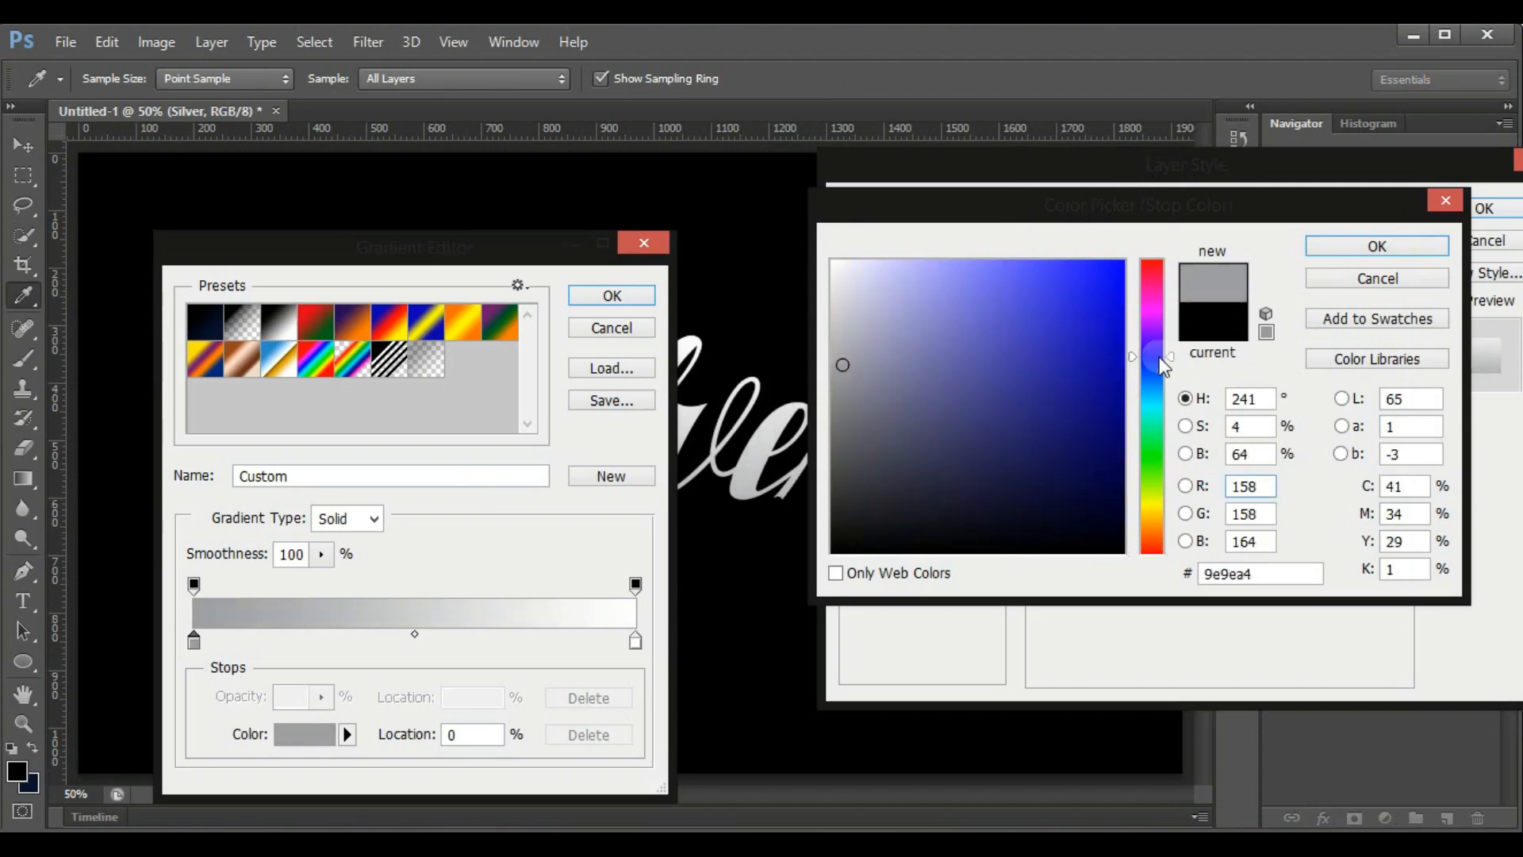
click(832, 359)
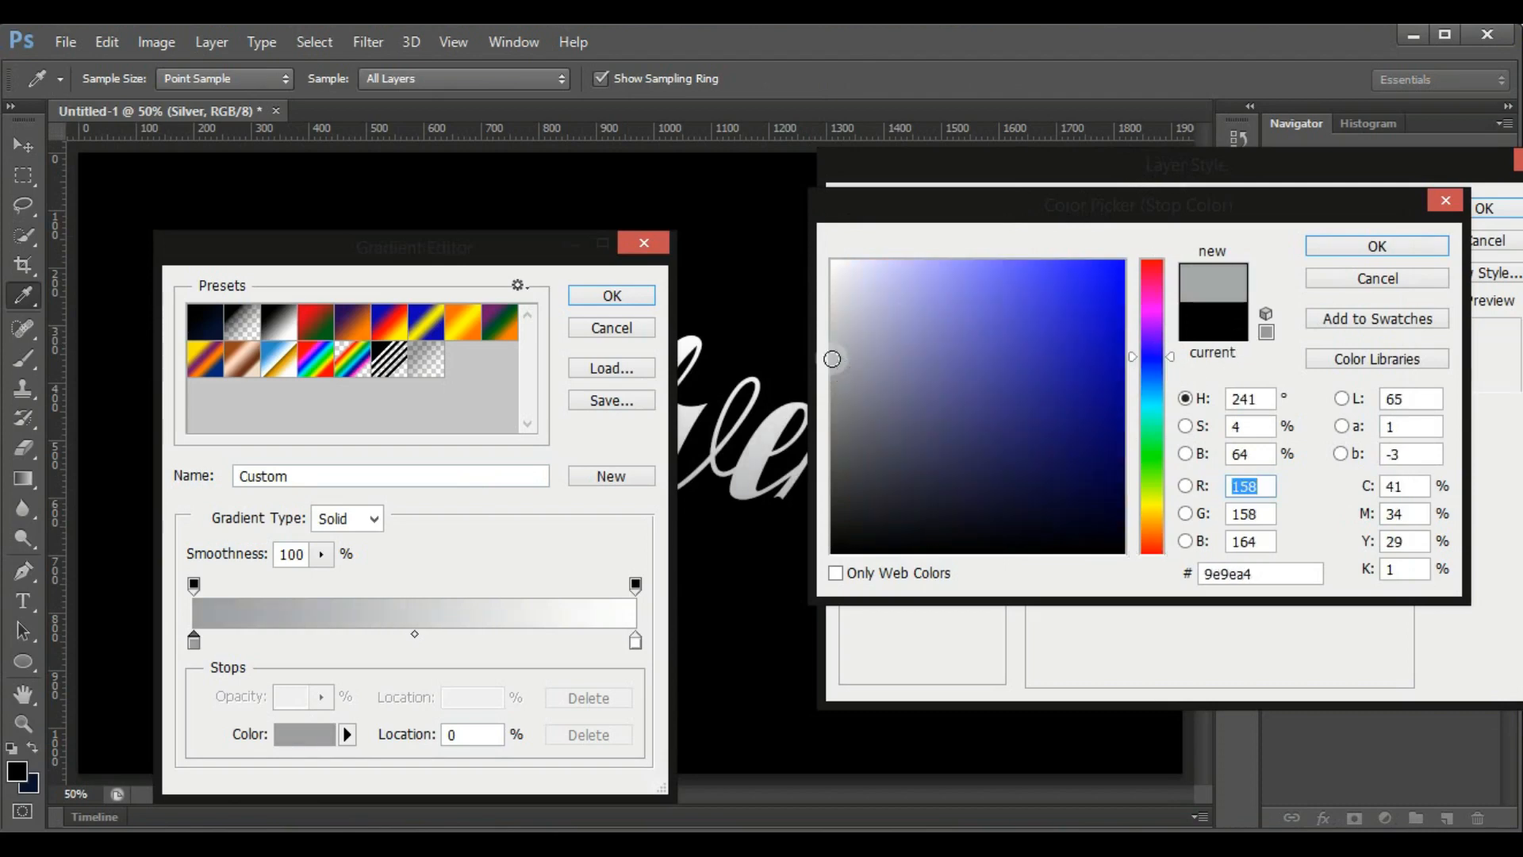
click(833, 358)
click(1317, 241)
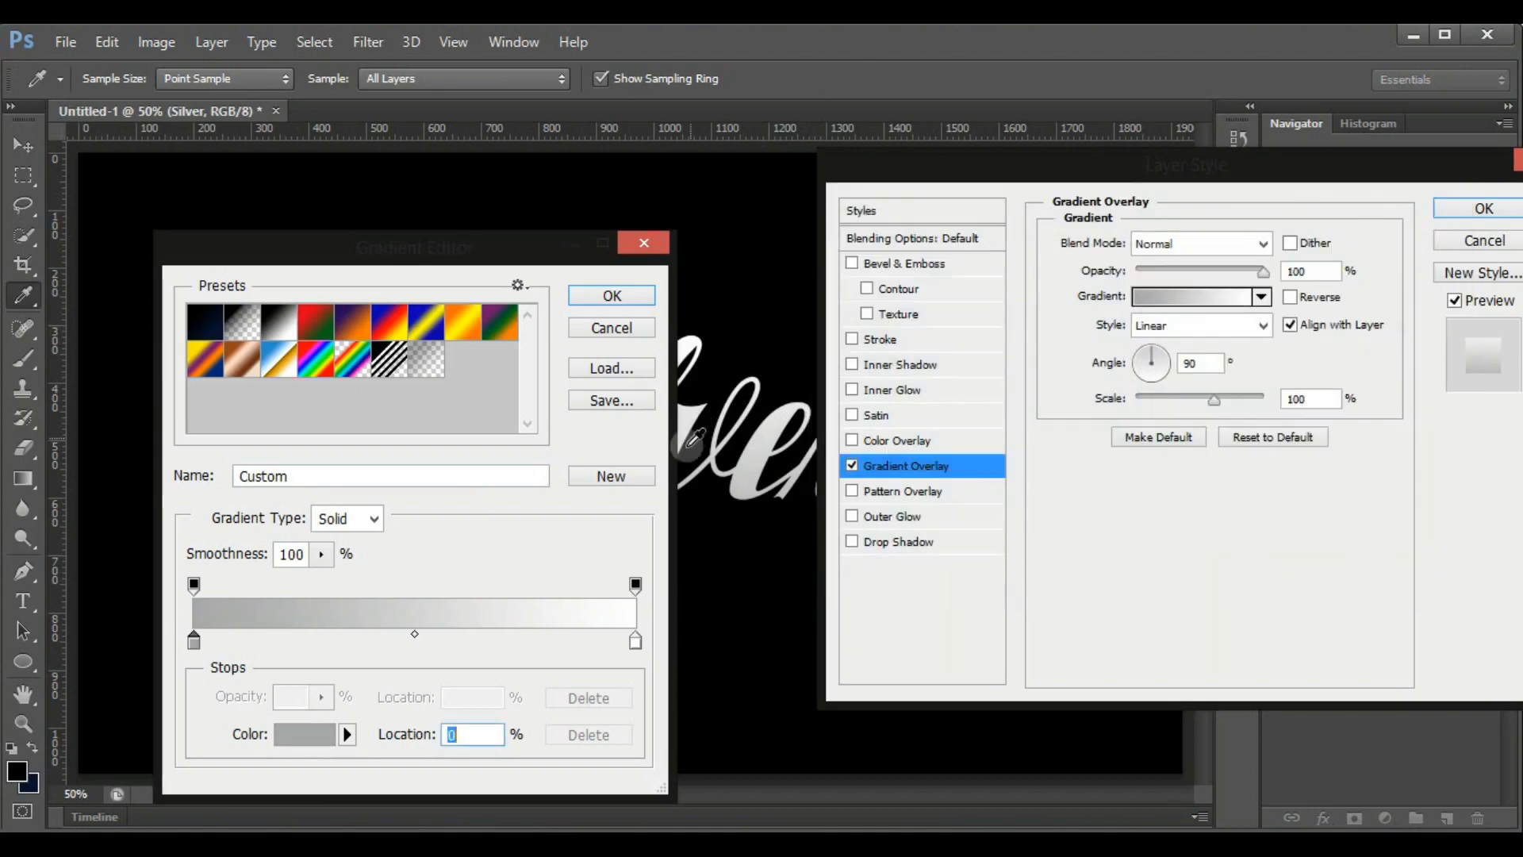
Set the gradient's end stop at location 100% to dark grey 797979 and the overlay style to Reflected
click(635, 642)
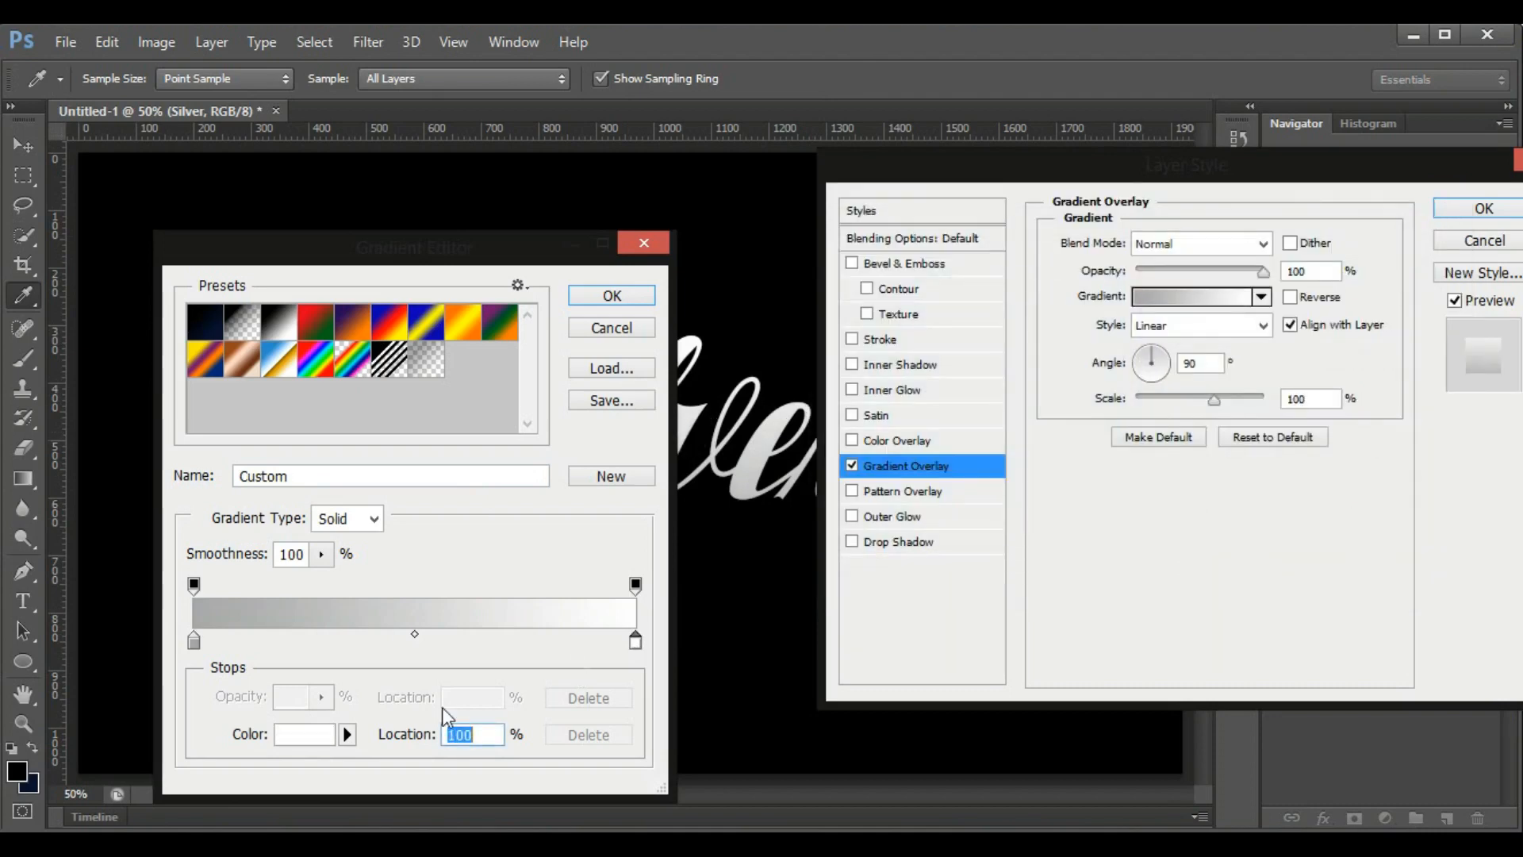
click(305, 734)
drag(829, 468, 829, 409)
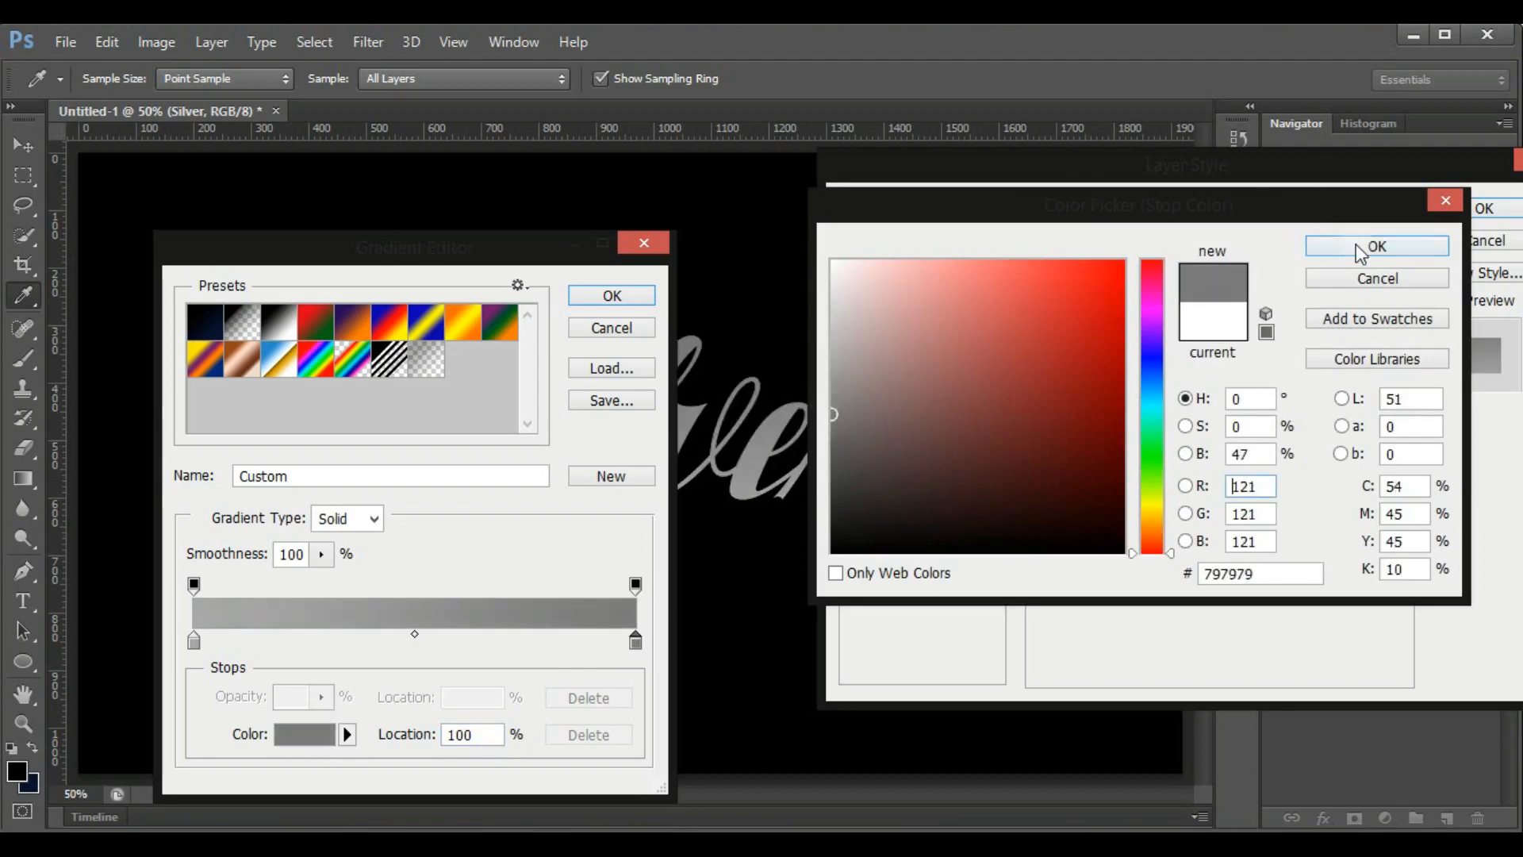
click(1374, 245)
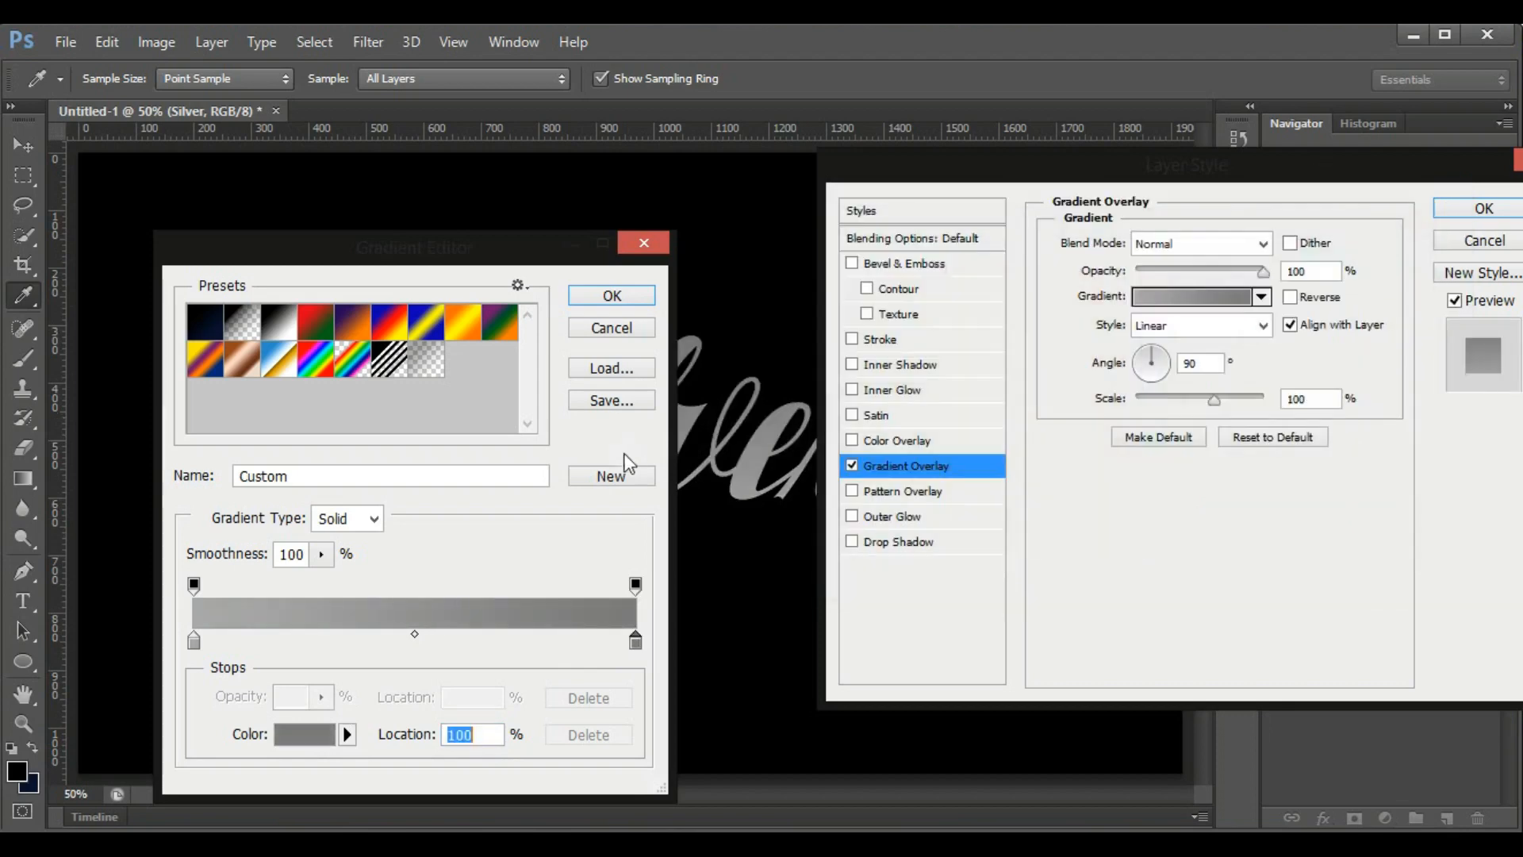
click(623, 300)
click(1220, 325)
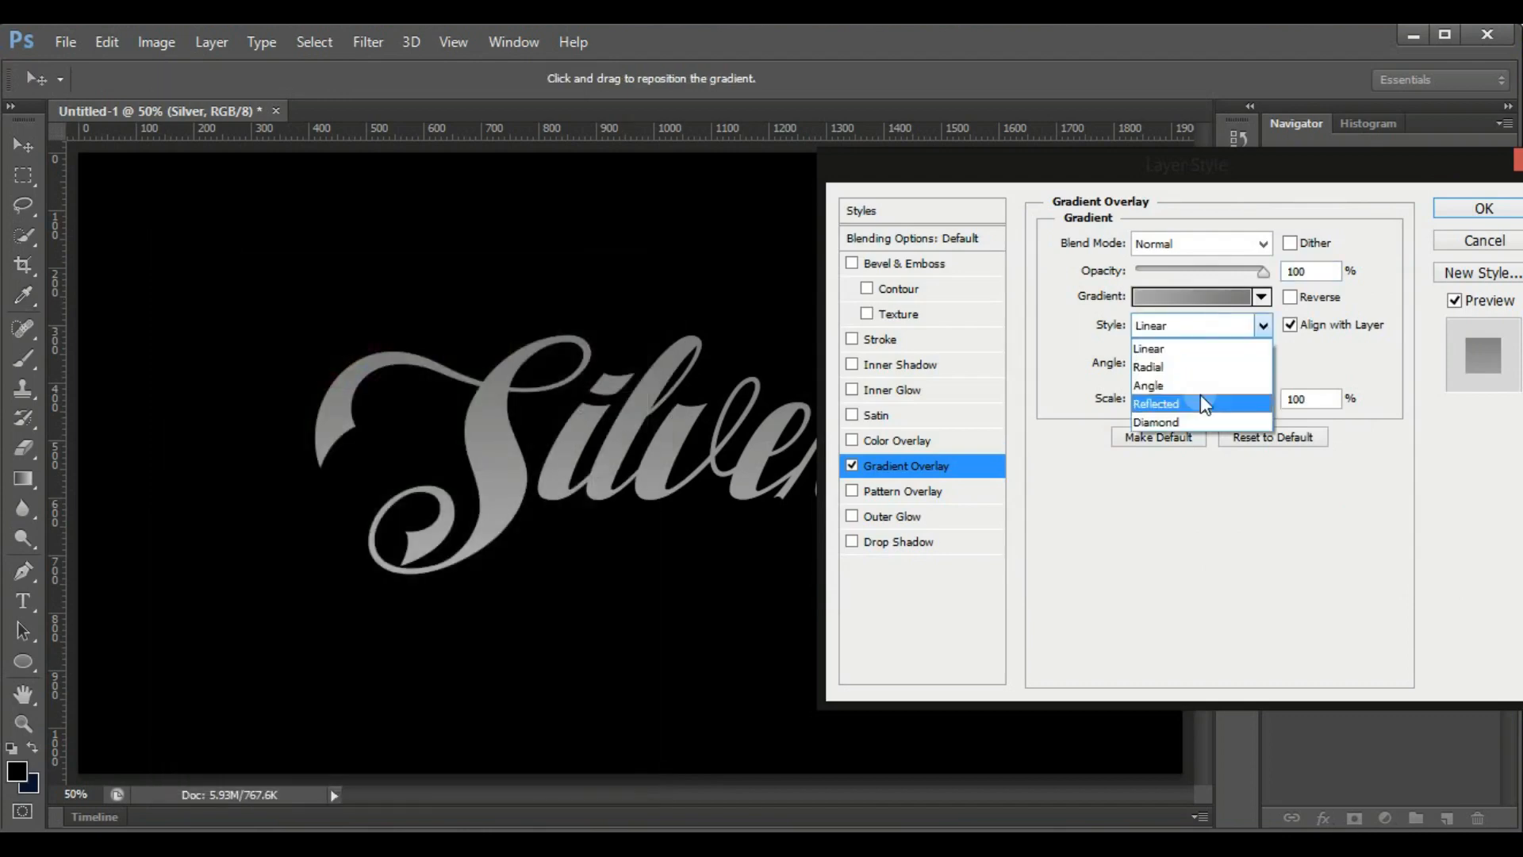
click(1190, 404)
Change the gradient's starting colour stop to light grey d6d6d6 and accept the gradient
click(1190, 296)
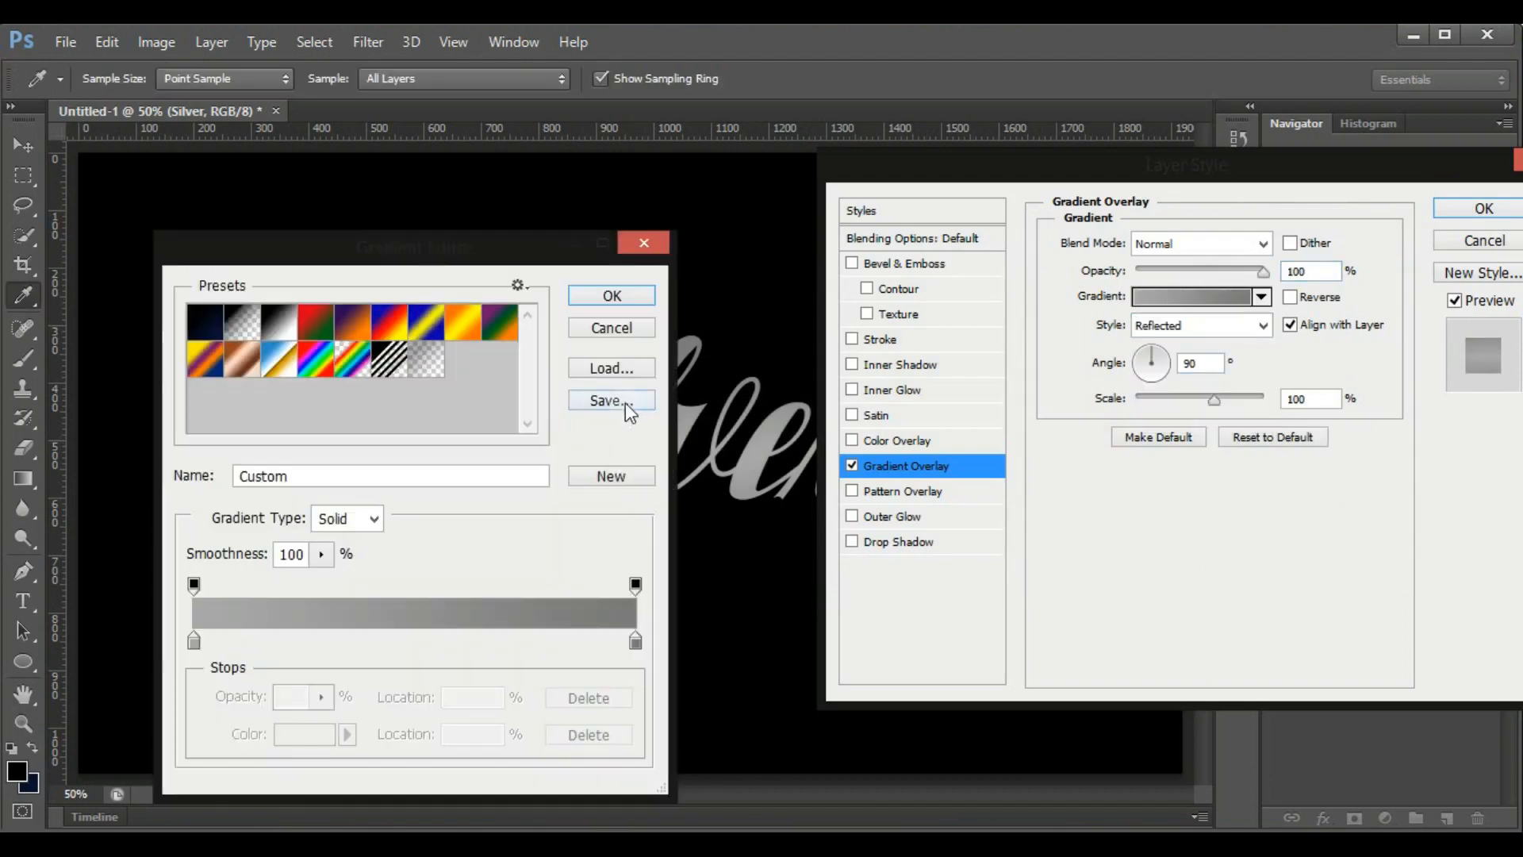
click(194, 641)
click(310, 740)
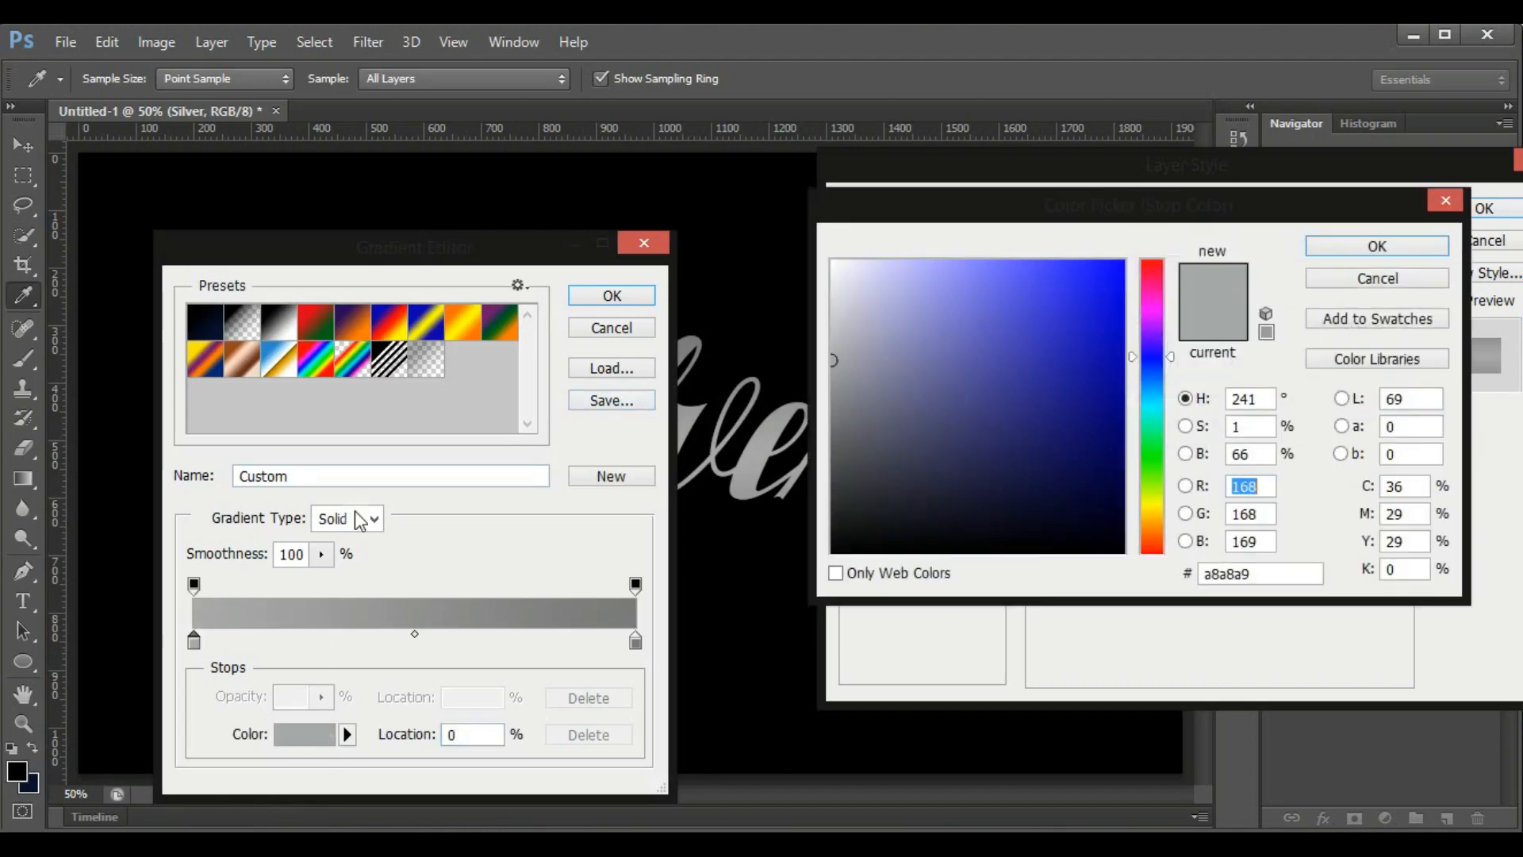
drag(822, 334, 807, 306)
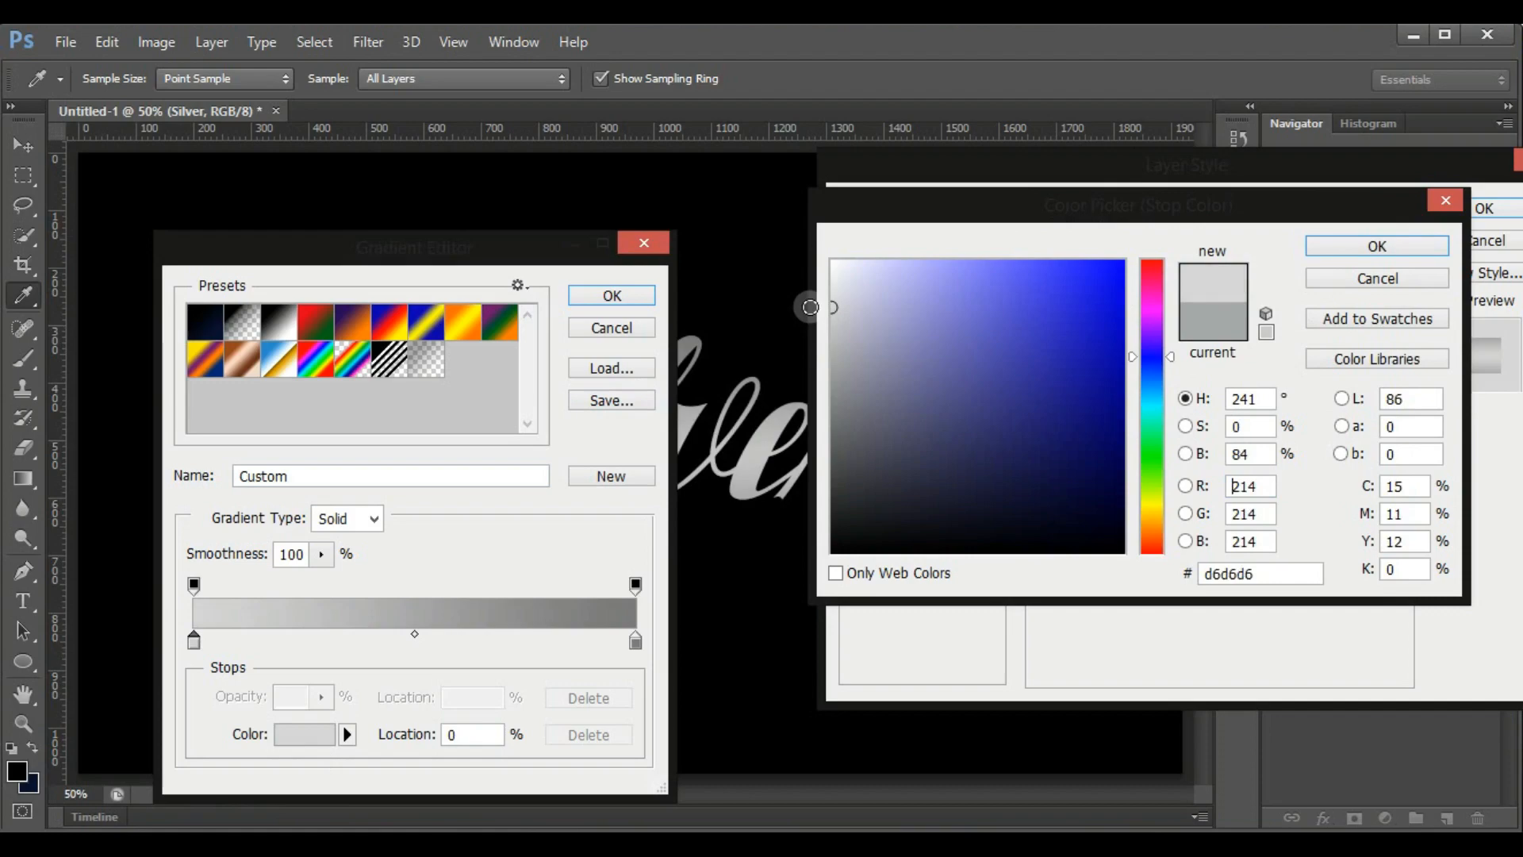
click(1357, 244)
click(629, 302)
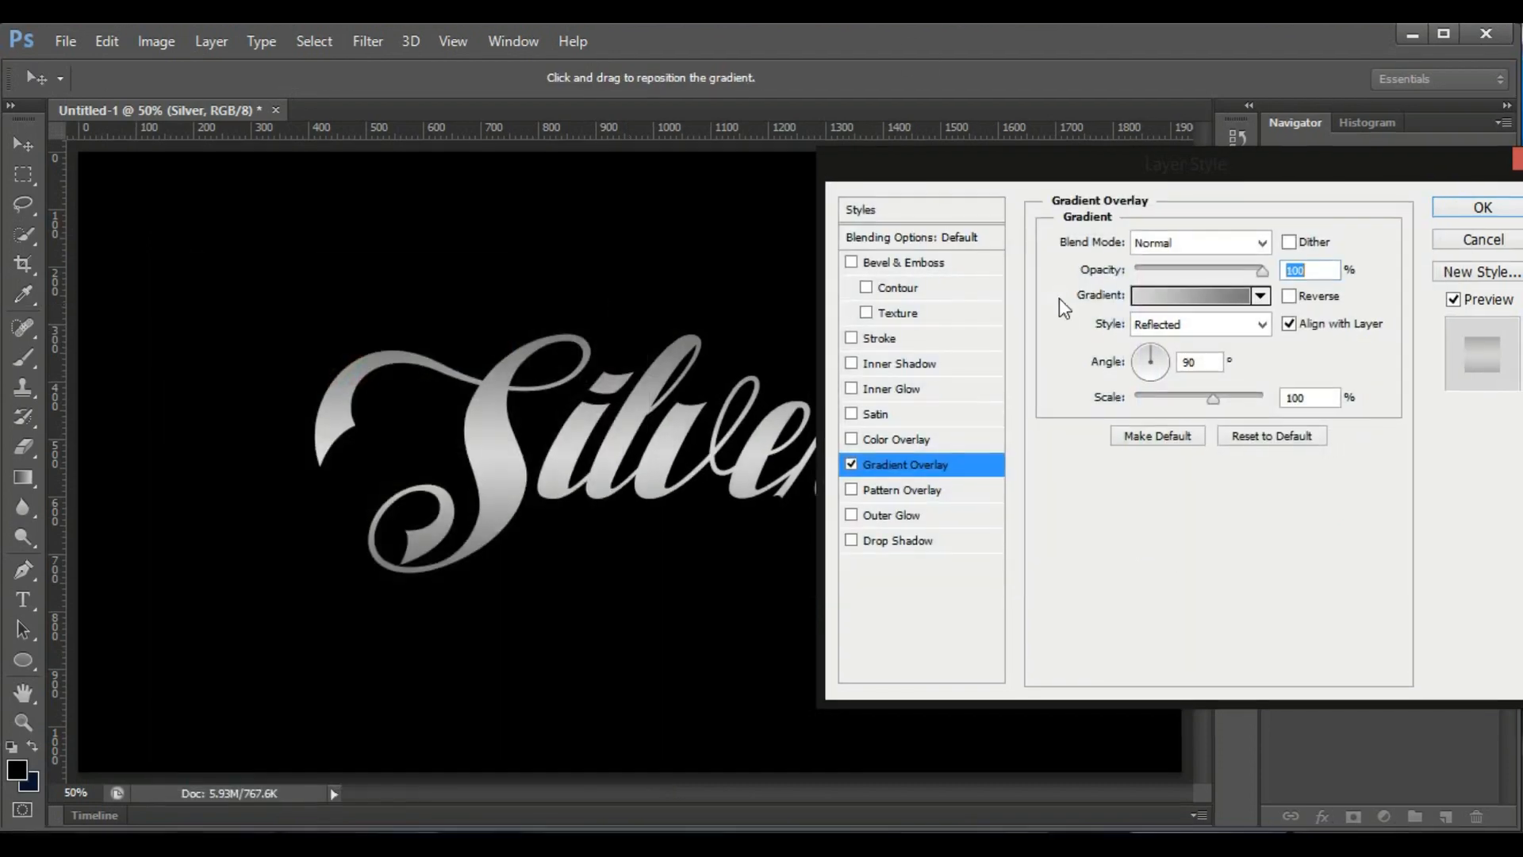
Lighten the gradient's starting colour stop to a slightly paler grey and accept the gradient
click(1169, 302)
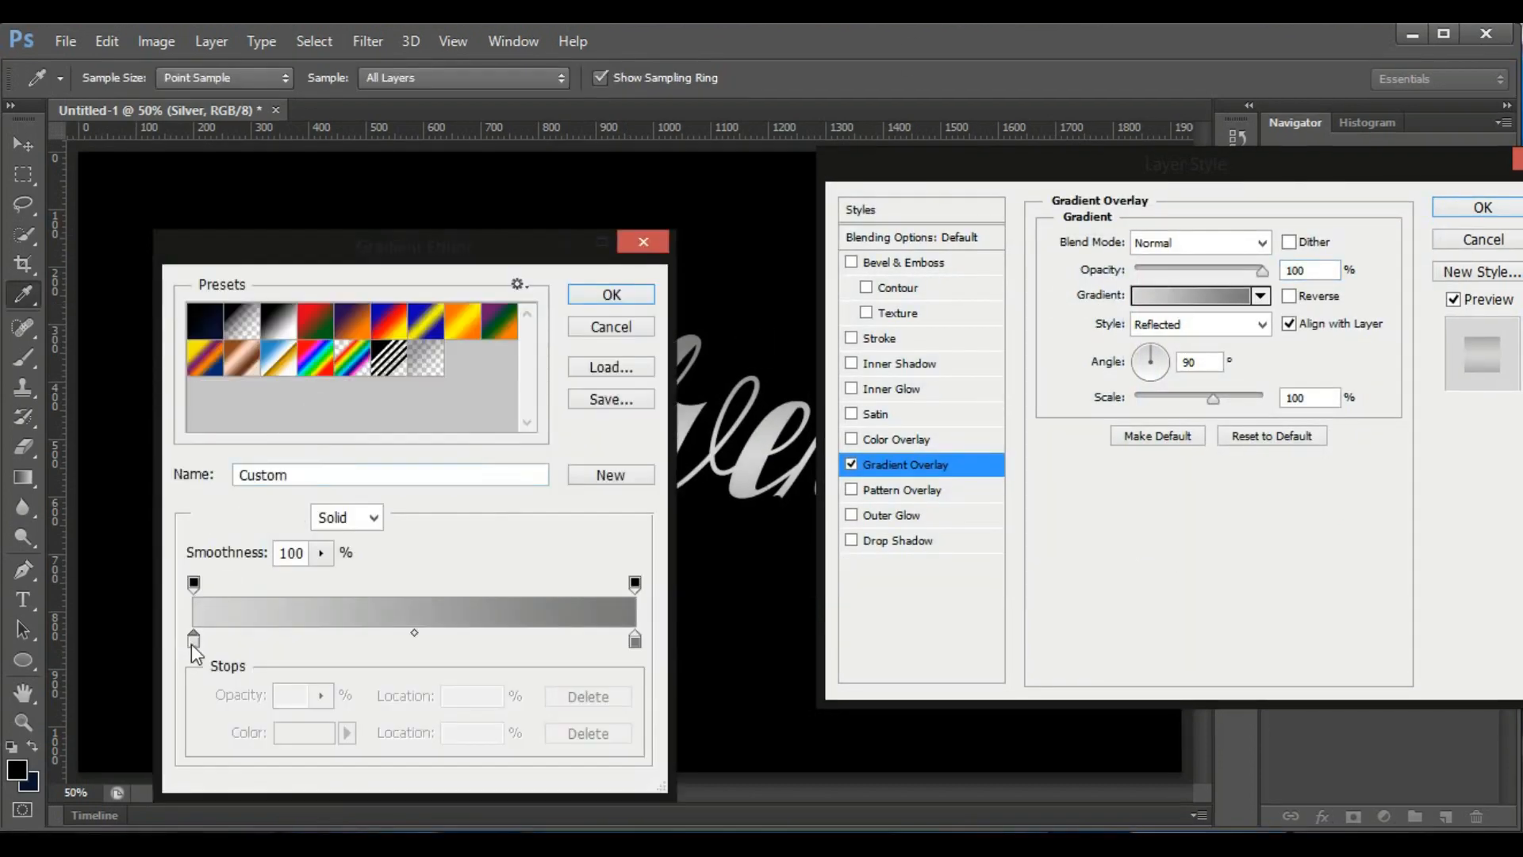
click(195, 639)
click(304, 732)
drag(833, 306, 833, 293)
click(1357, 246)
click(612, 295)
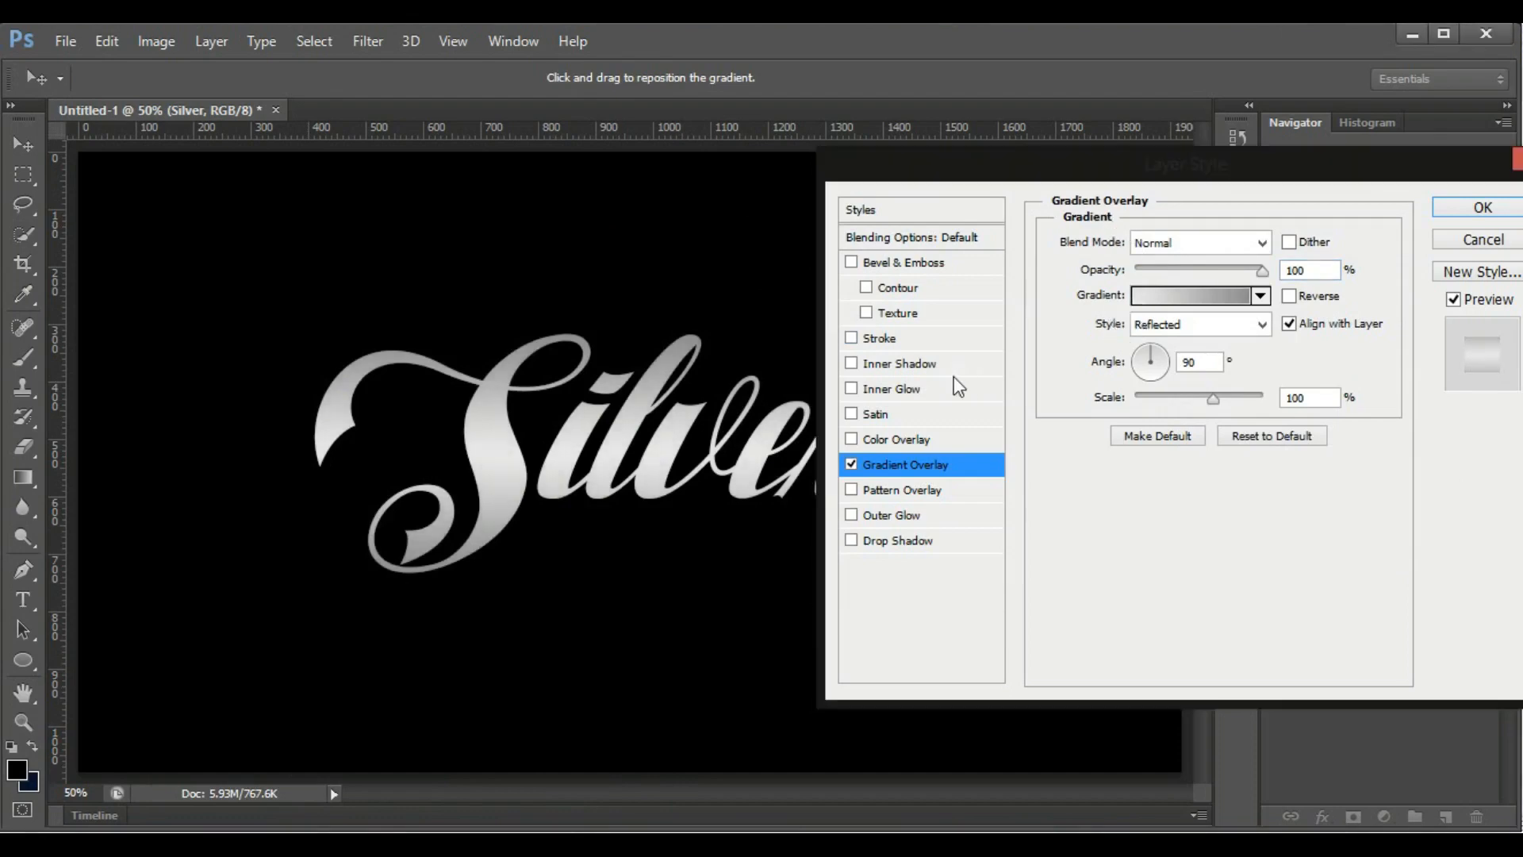
Add Bevel & Emboss to the text with the Inner Bevel style and the Chisel Hard technique
click(901, 264)
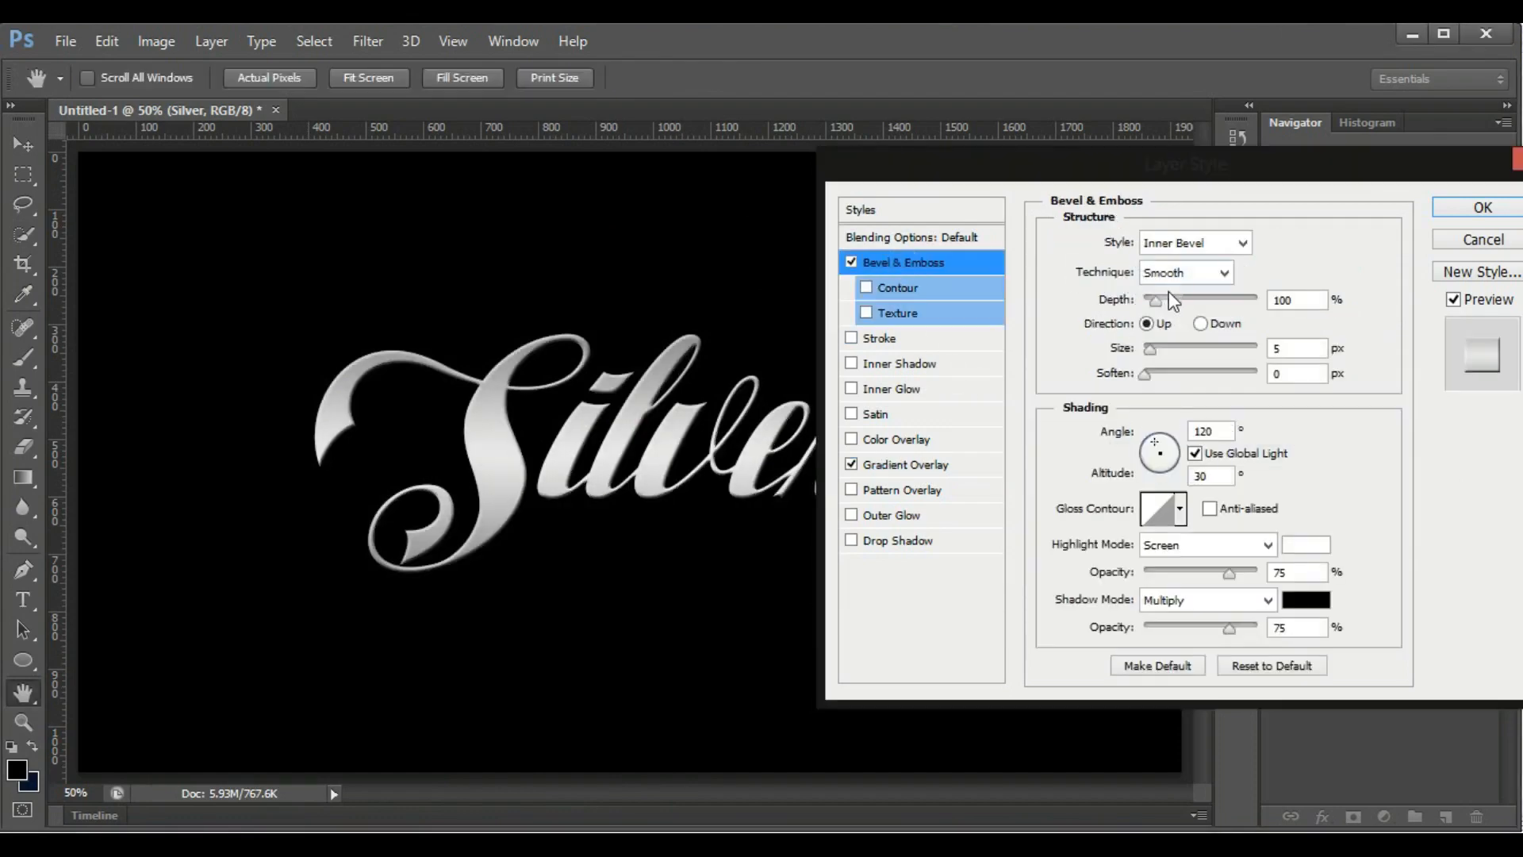
click(1243, 244)
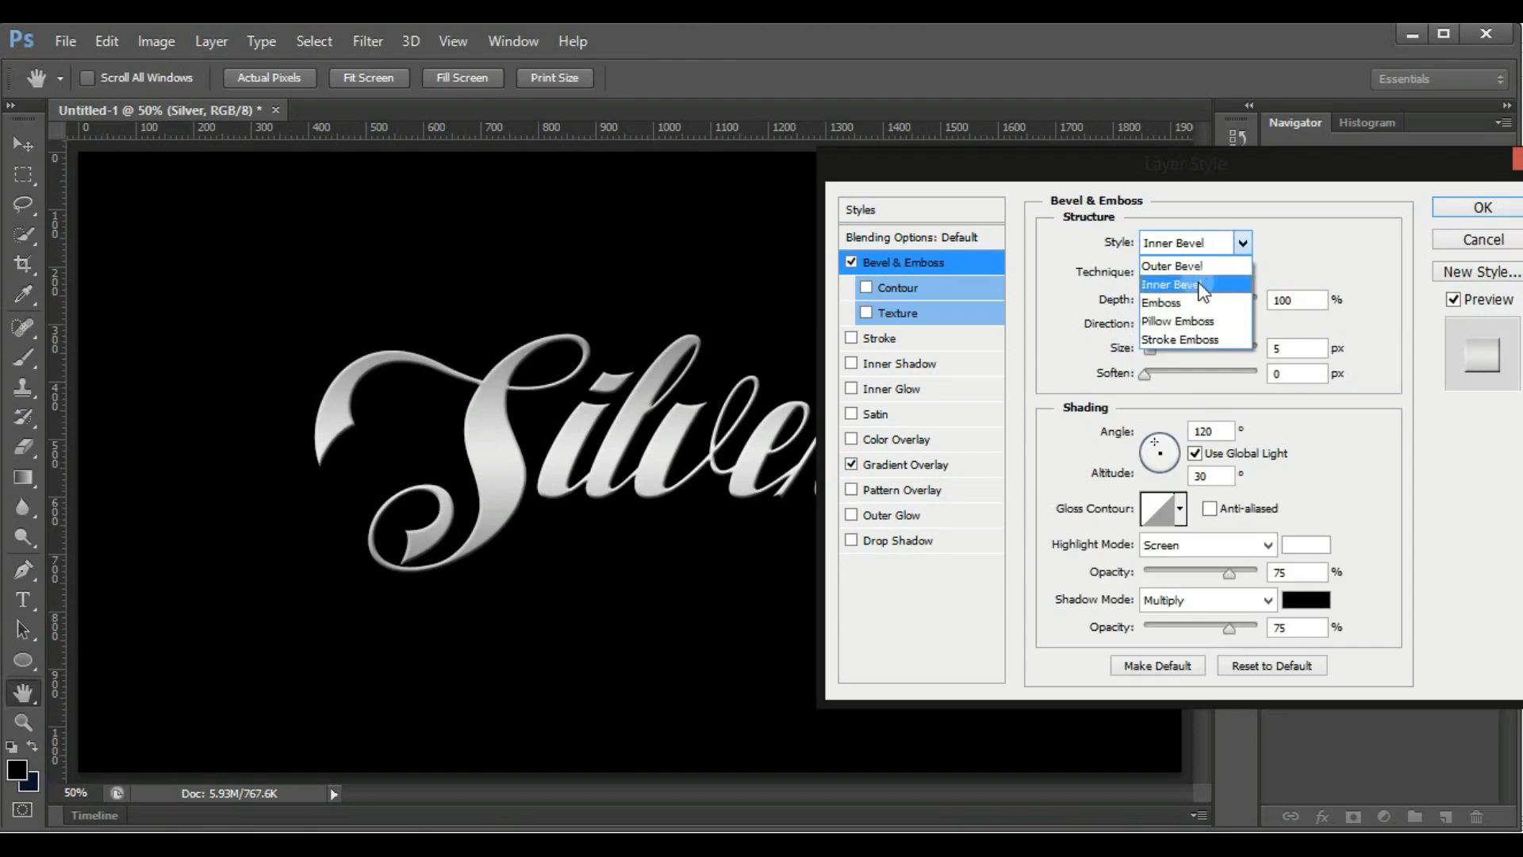
click(1198, 285)
click(1223, 276)
click(1222, 309)
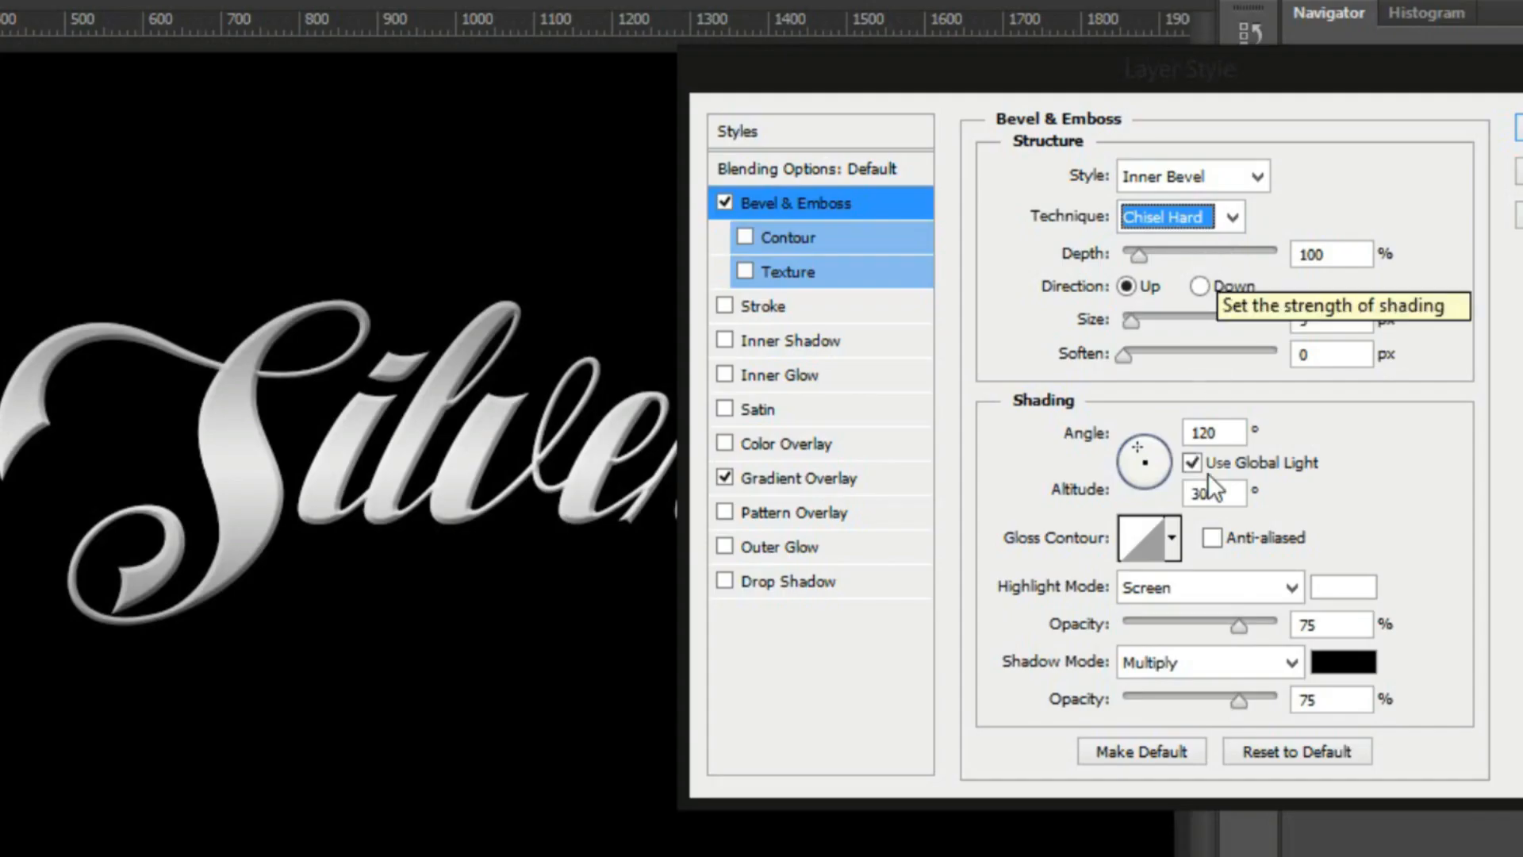
Choose the double-peaked gloss contour for the bevel and set its depth to 170%
click(1172, 537)
click(1095, 660)
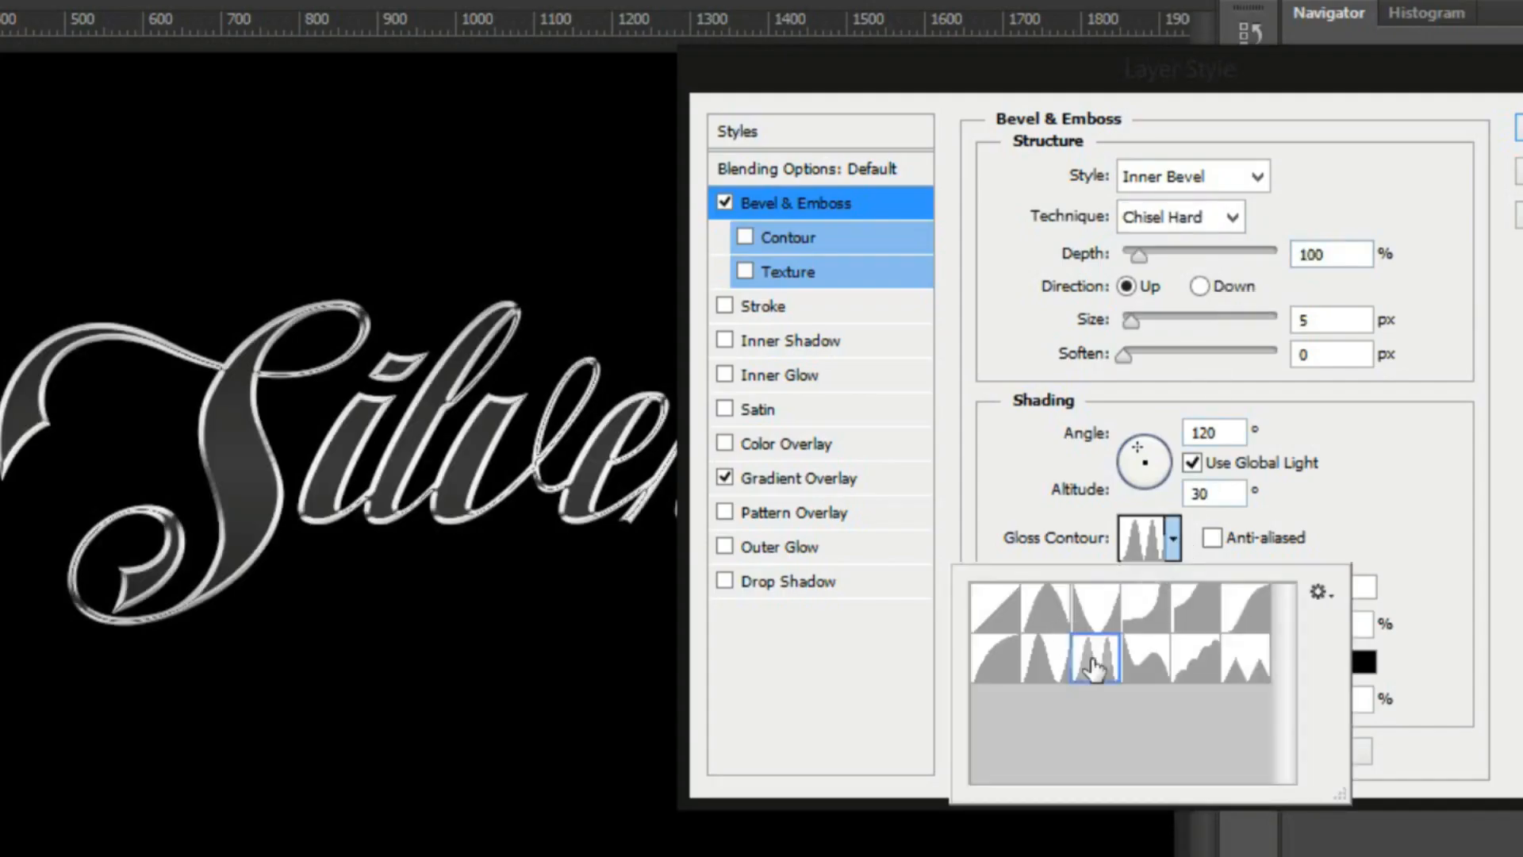
click(1356, 411)
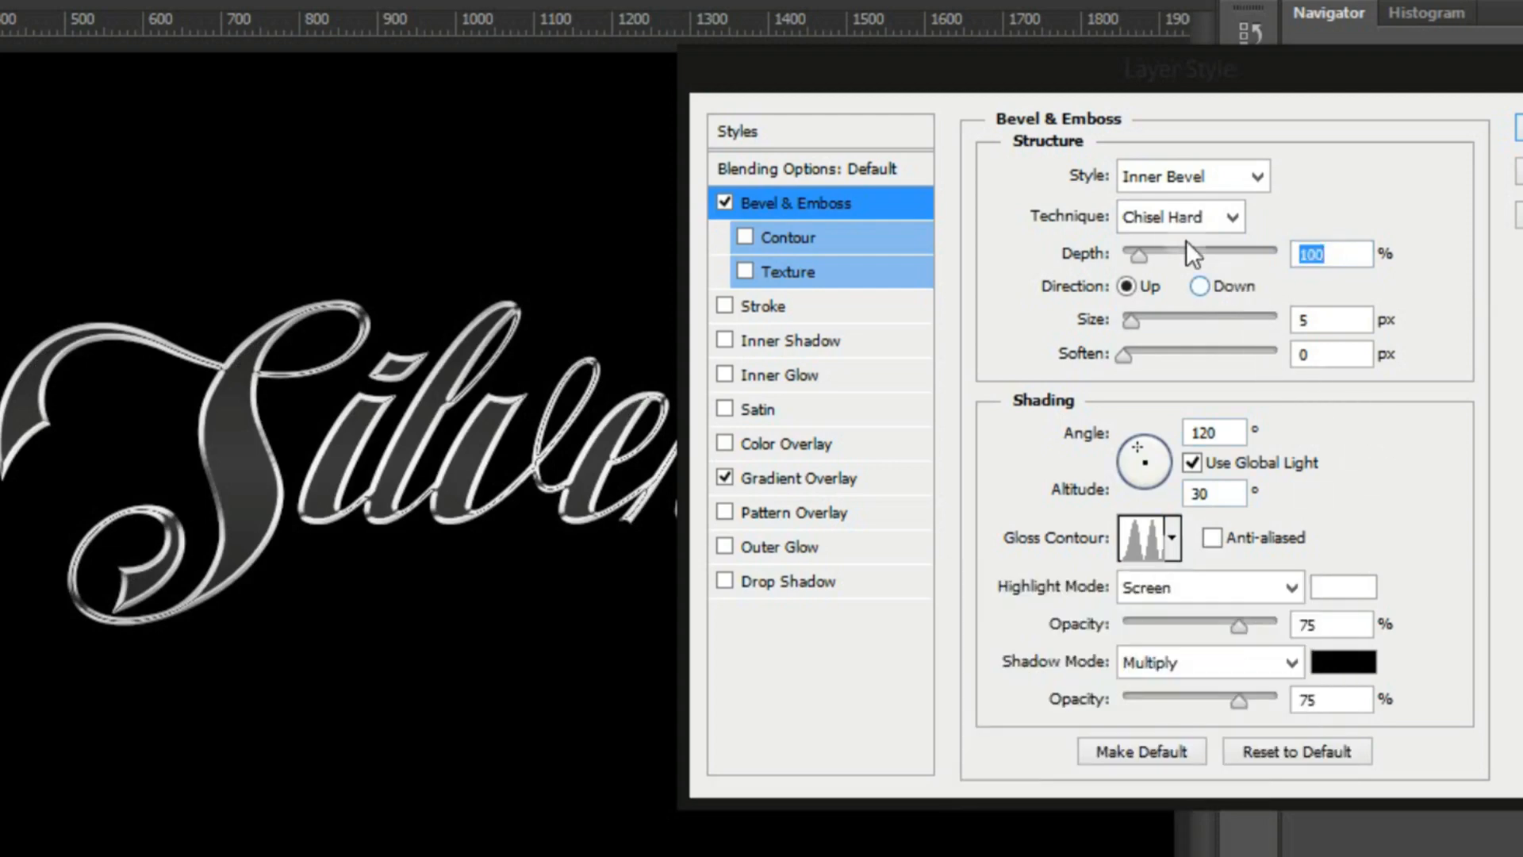
text(170)
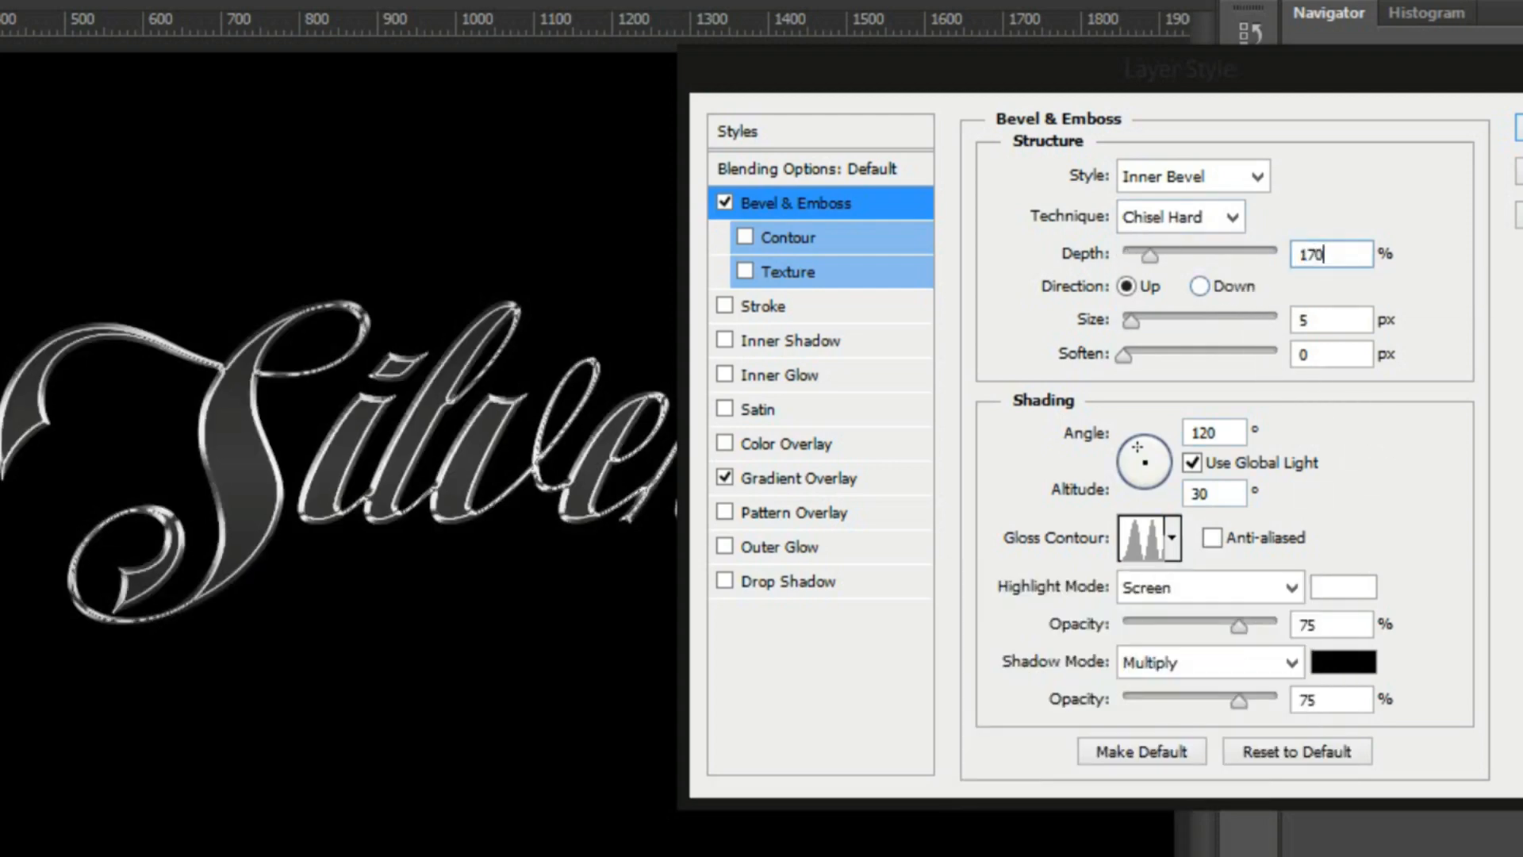
Increase the bevel size to 27 px and enable anti-aliasing for the gloss contour
double_click(1313, 320)
key(Up)
key(Up)
key(Up)
key(Up)
key(Up)
key(Up)
key(Up)
key(Up)
key(Up)
key(Up)
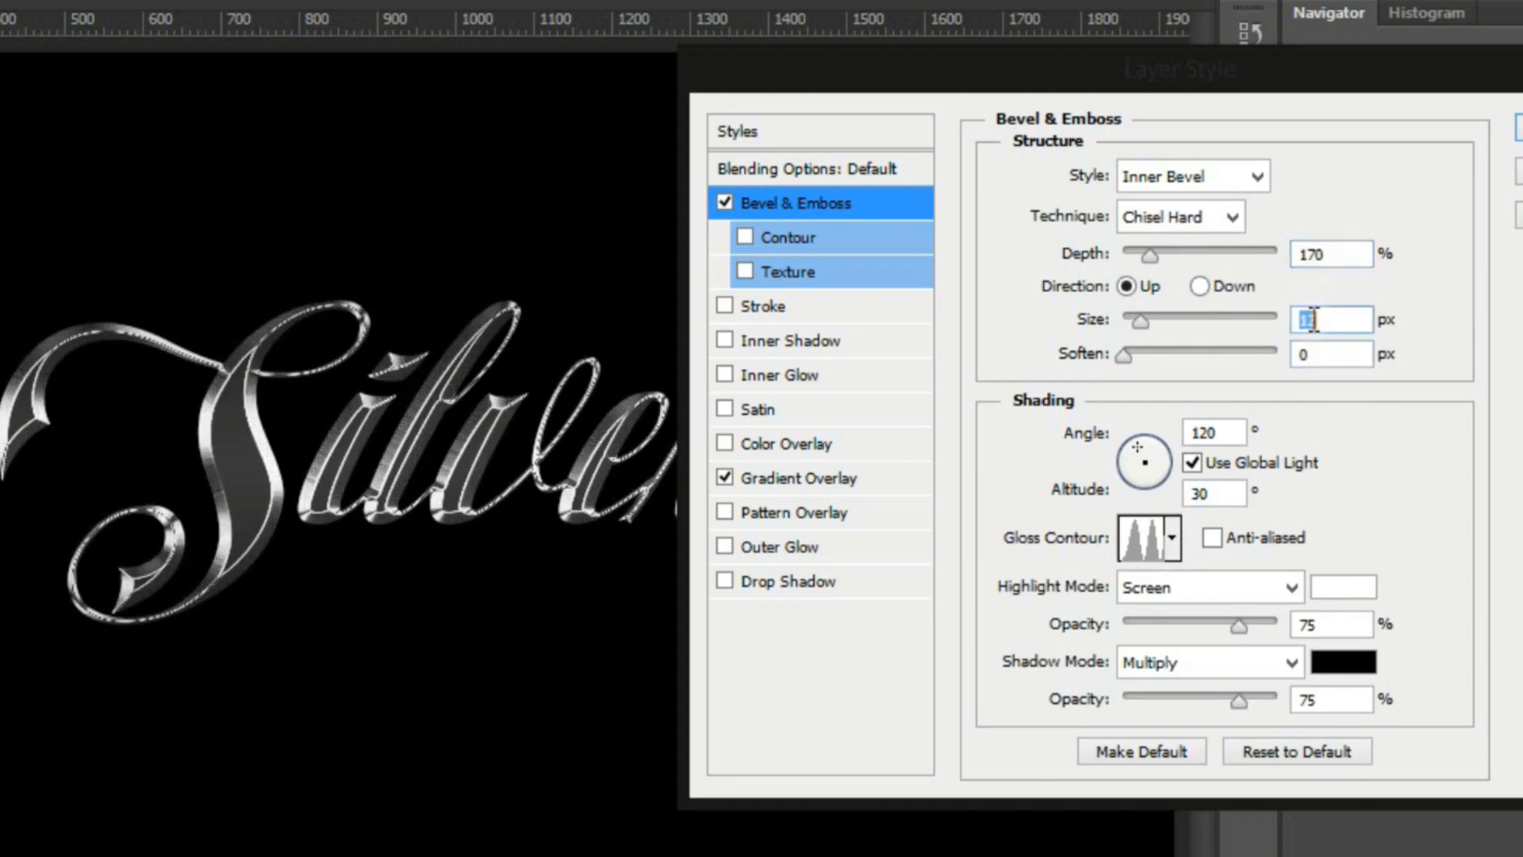
key(Up)
key(Up)
key(Up)
key(Up)
key(Up)
key(Up)
key(Up)
key(Up)
key(Up)
key(Up)
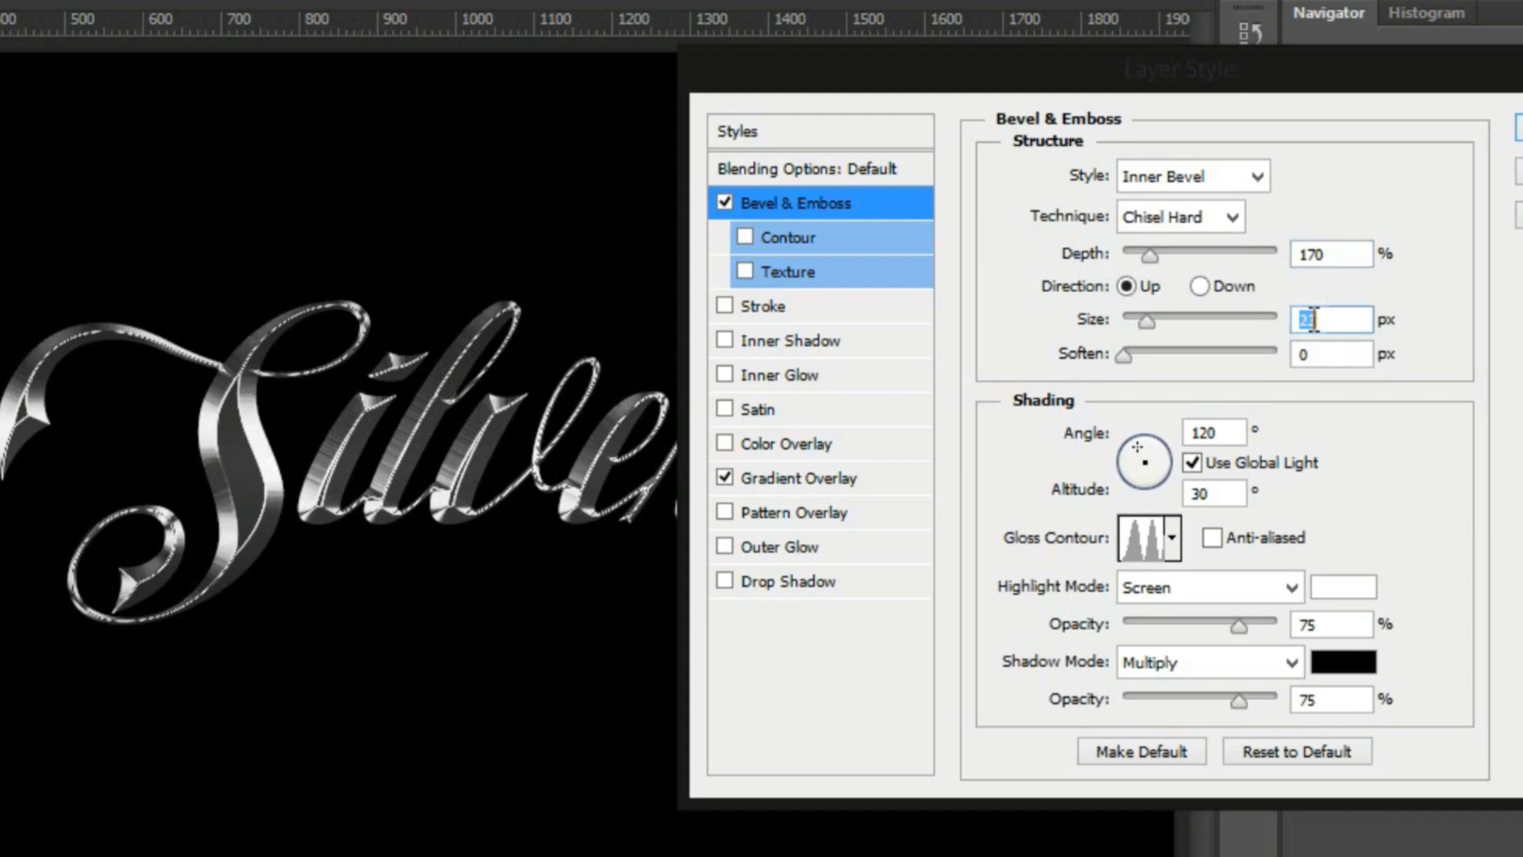
key(Up)
key(Up)
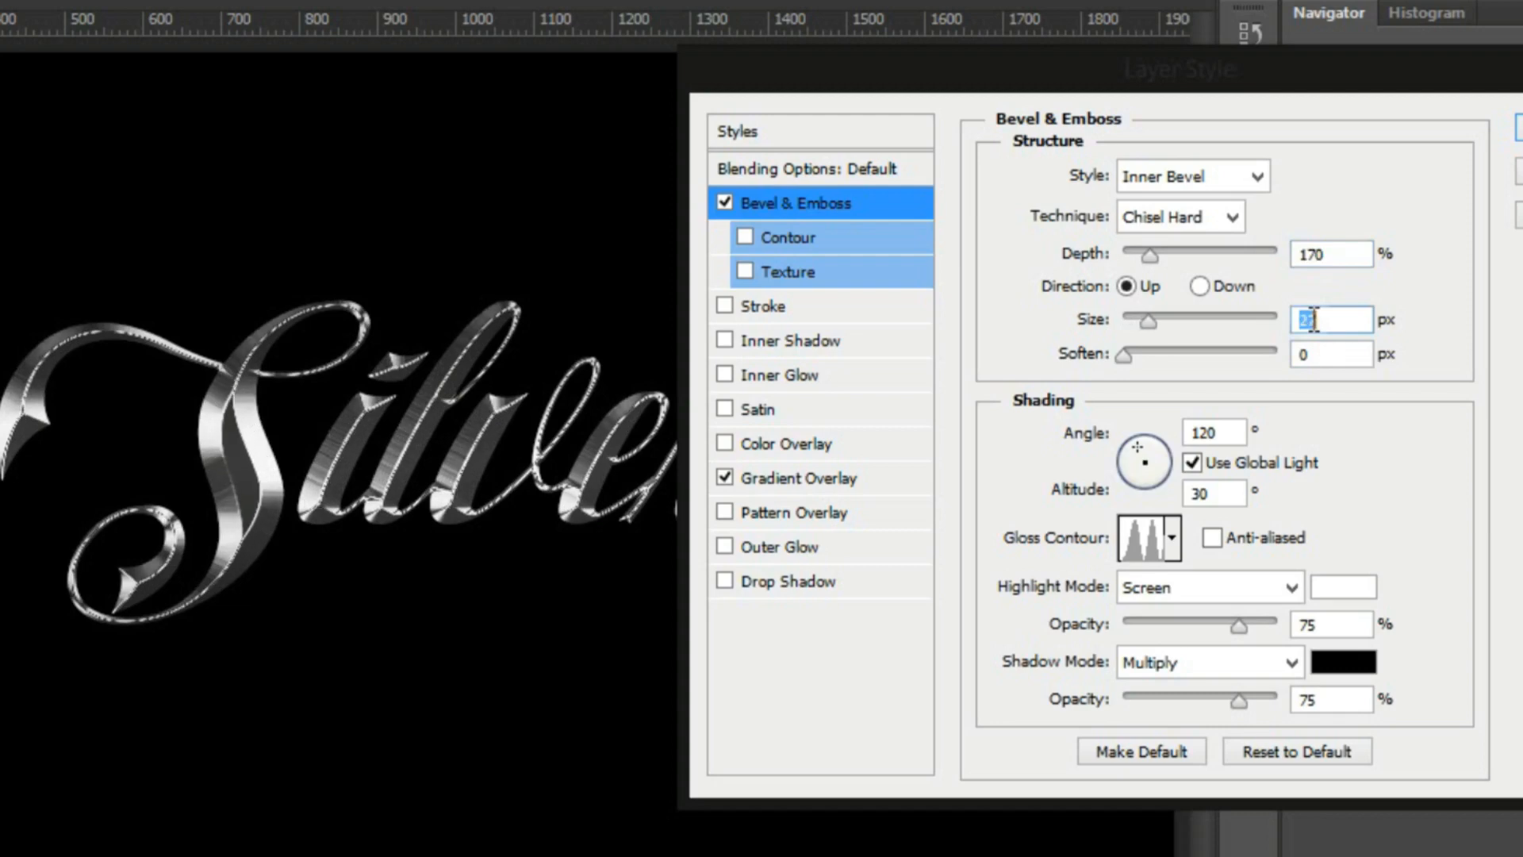
click(1225, 534)
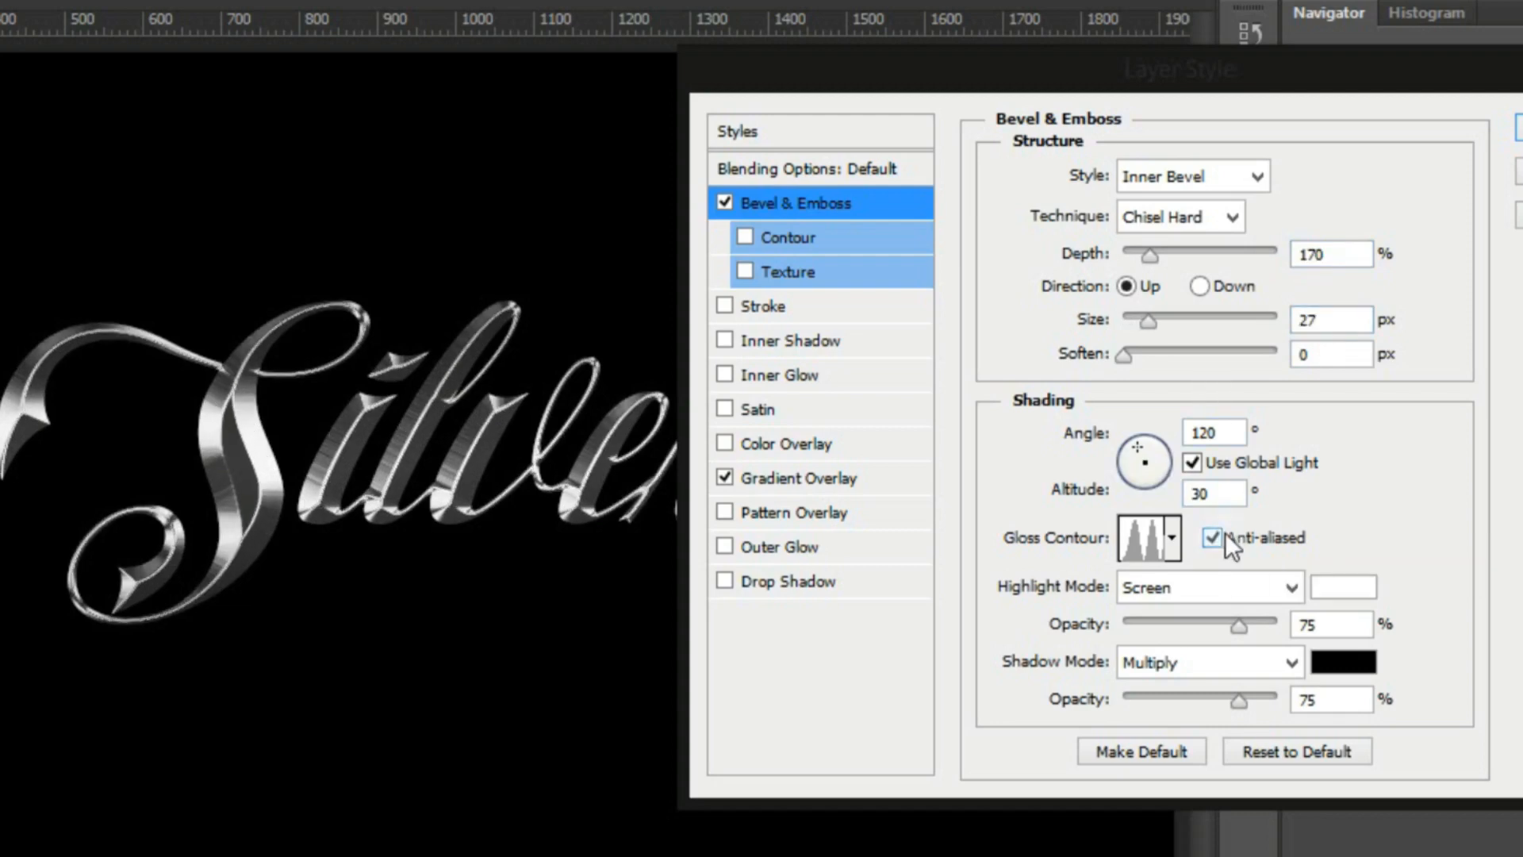
Increase the bevel size to 42 px, enable the bevel's Contour option, and return to the Bevel & Emboss settings
click(1333, 319)
key(Up)
key(Up)
key(Up)
key(Up)
key(Up)
key(Up)
key(Up)
key(Up)
key(Up)
key(Up)
key(Up)
key(Up)
key(Up)
key(Up)
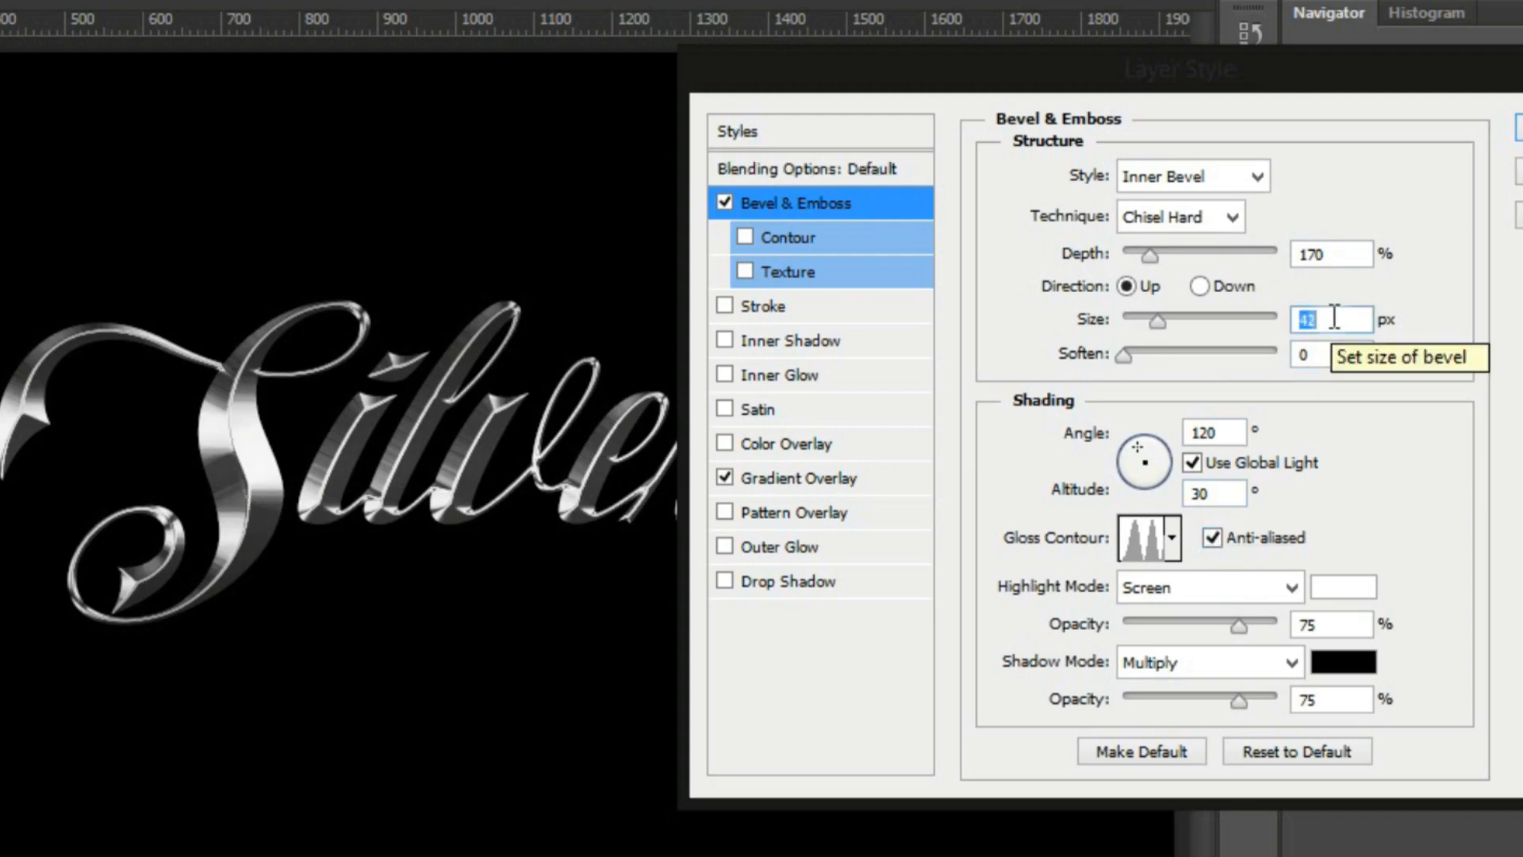
click(803, 241)
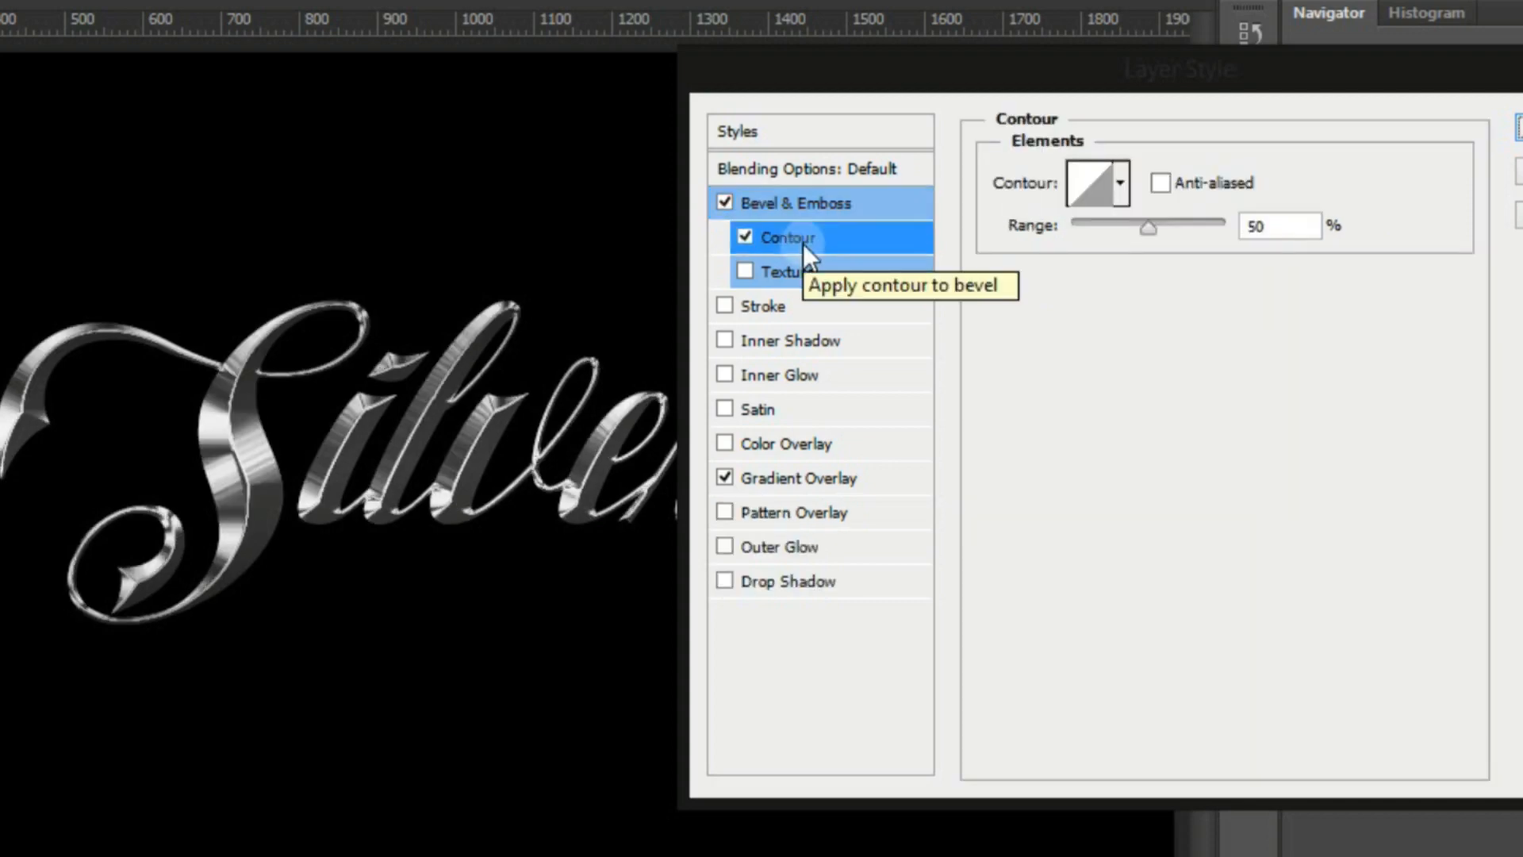
click(775, 198)
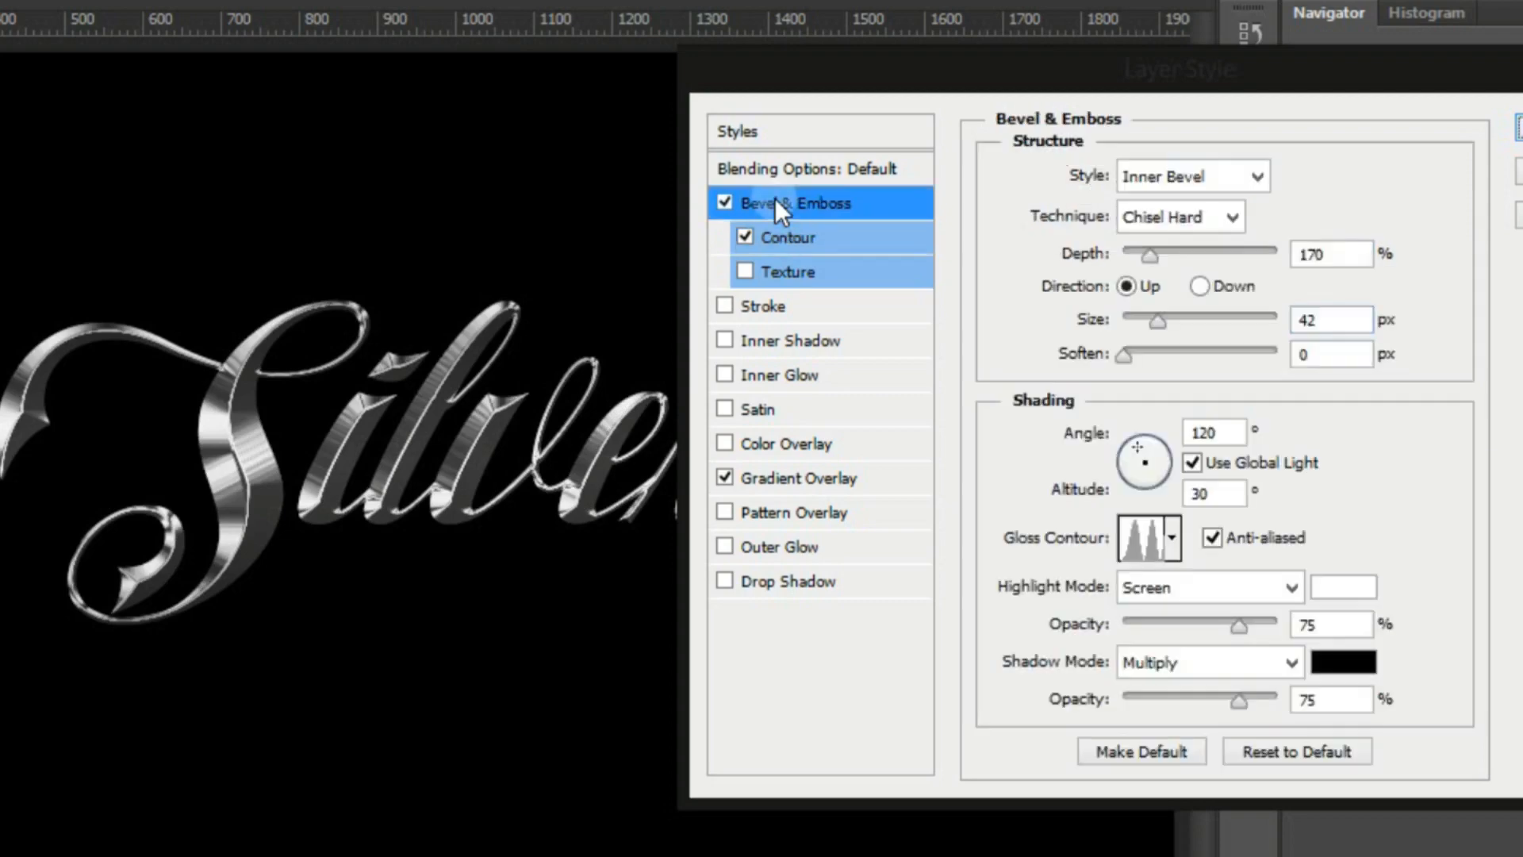
Set the bevel's depth to 888%, highlight opacity to 85% and shadow opacity to 76%
drag(1155, 254, 1202, 254)
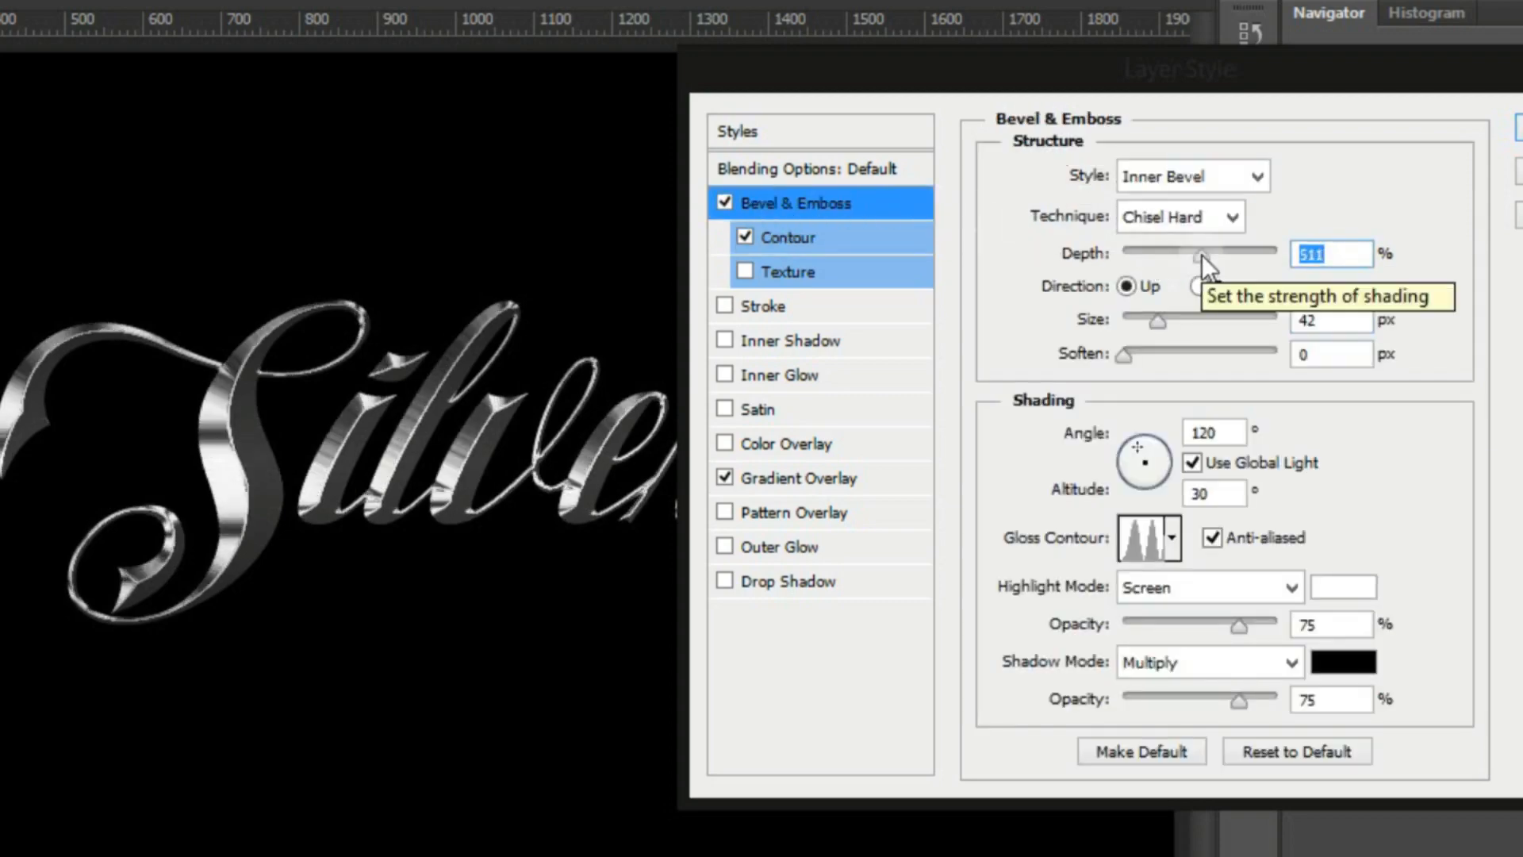
drag(1217, 255, 1258, 244)
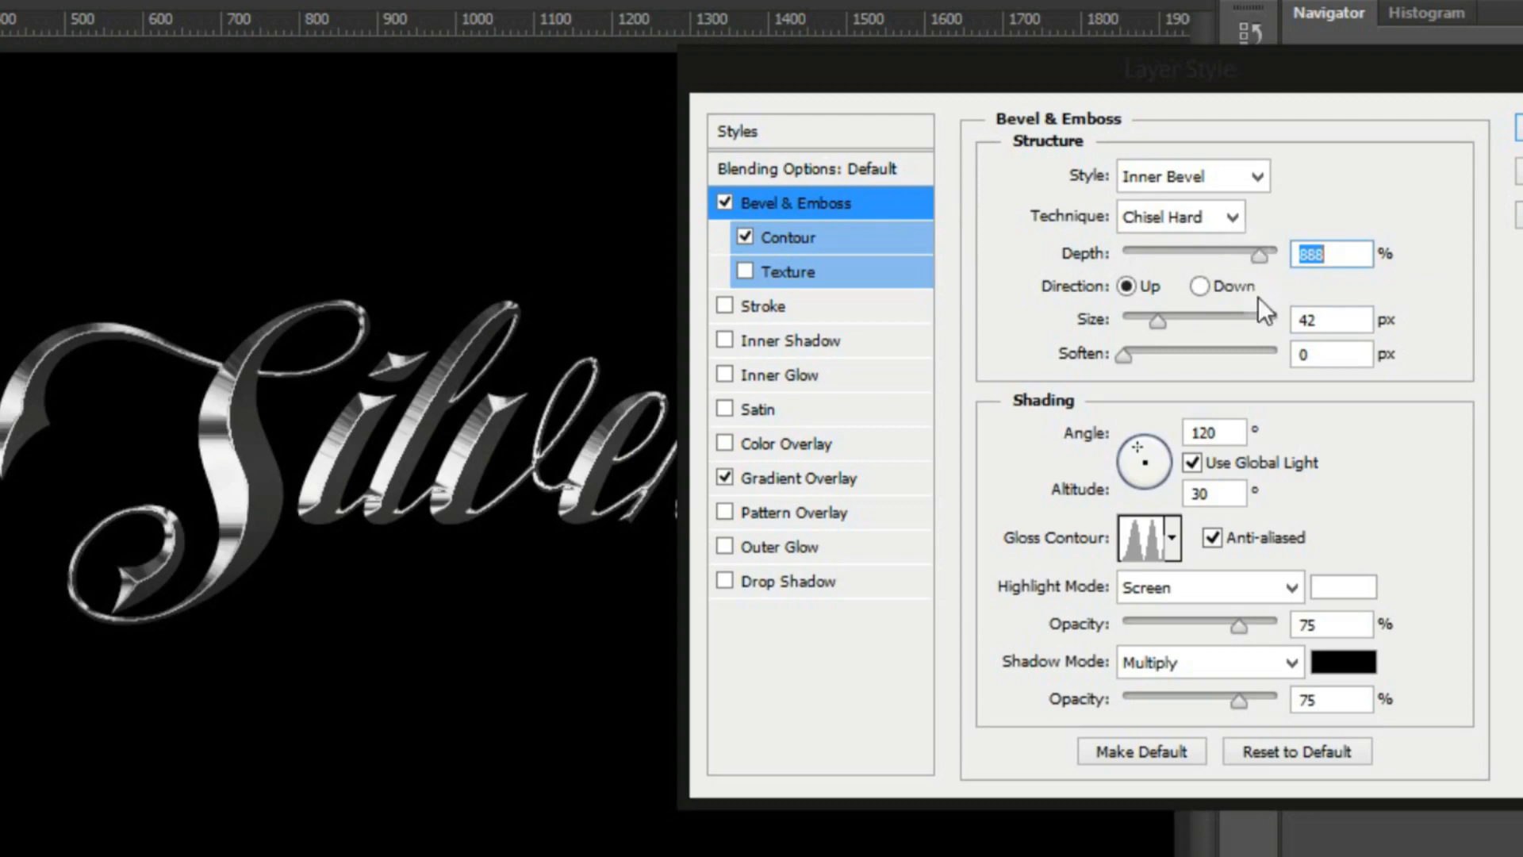
click(1253, 623)
drag(1252, 689, 1238, 692)
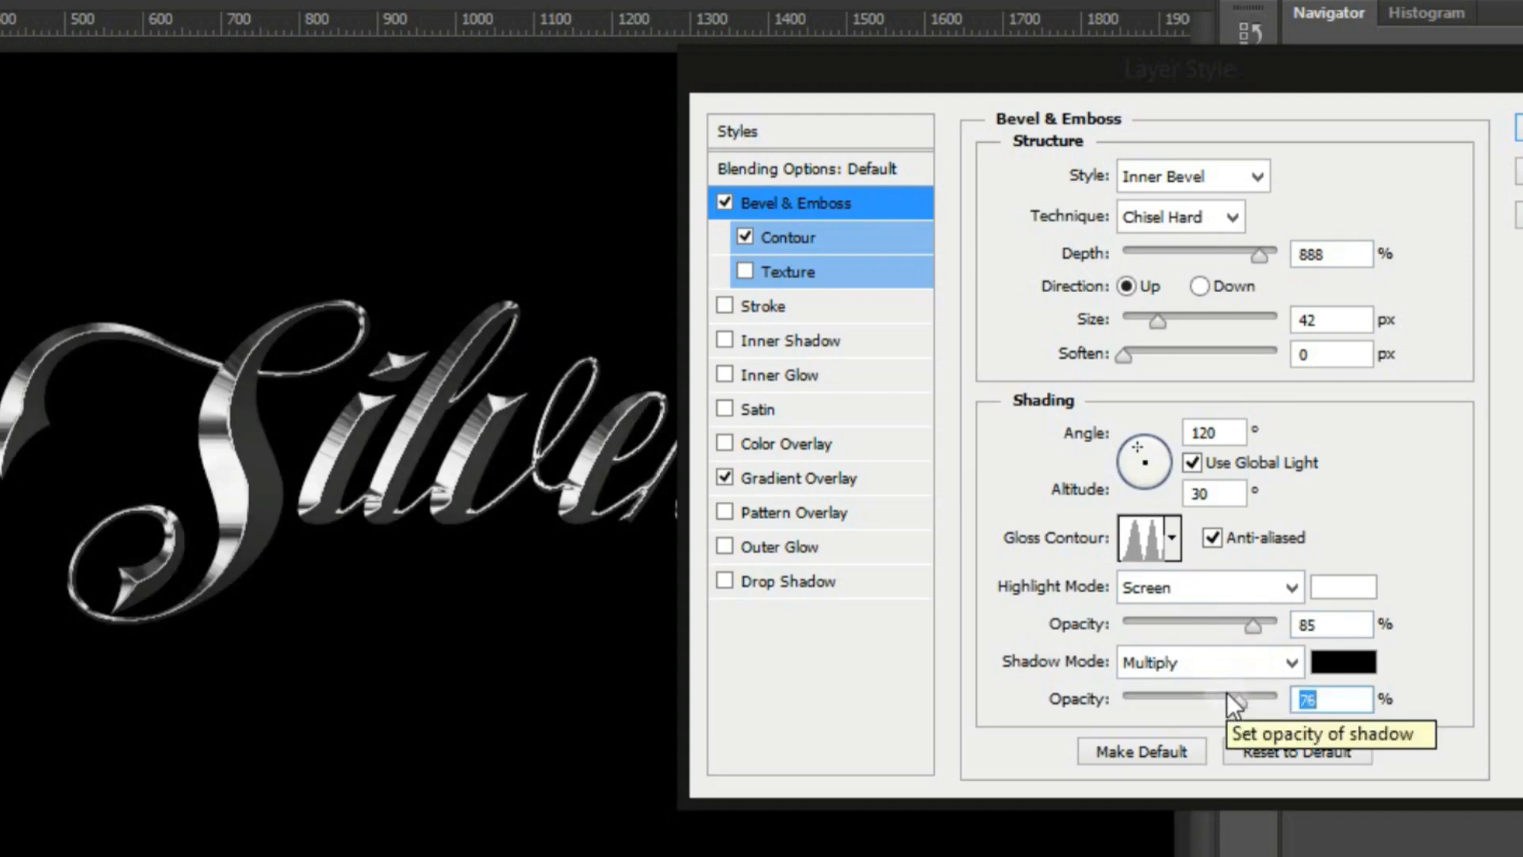
Add an Inner Glow to the text and set its colour to light grey dddddd
click(809, 381)
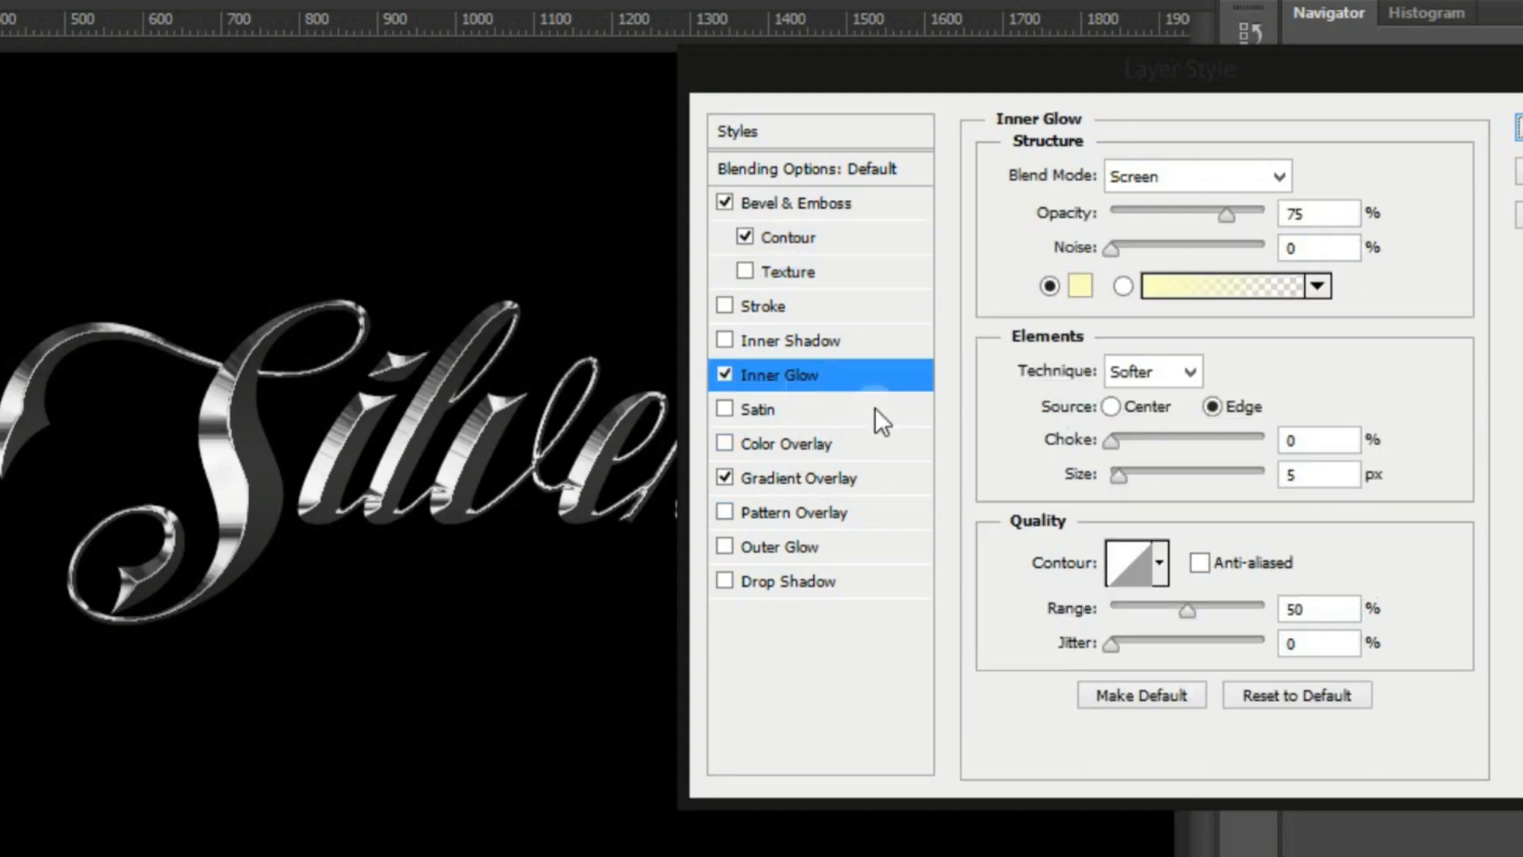
click(1080, 286)
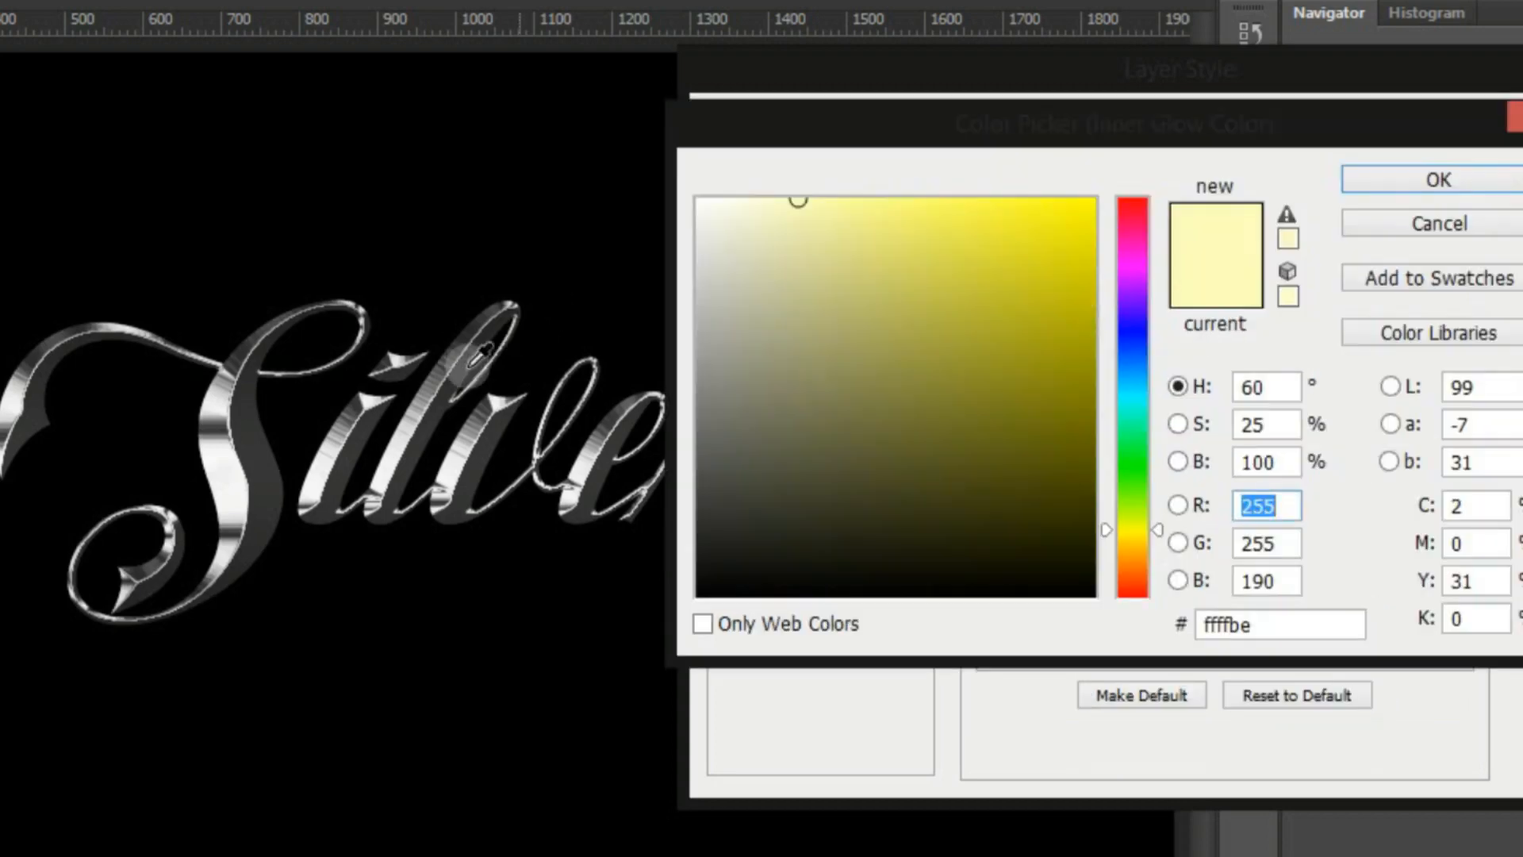
click(696, 275)
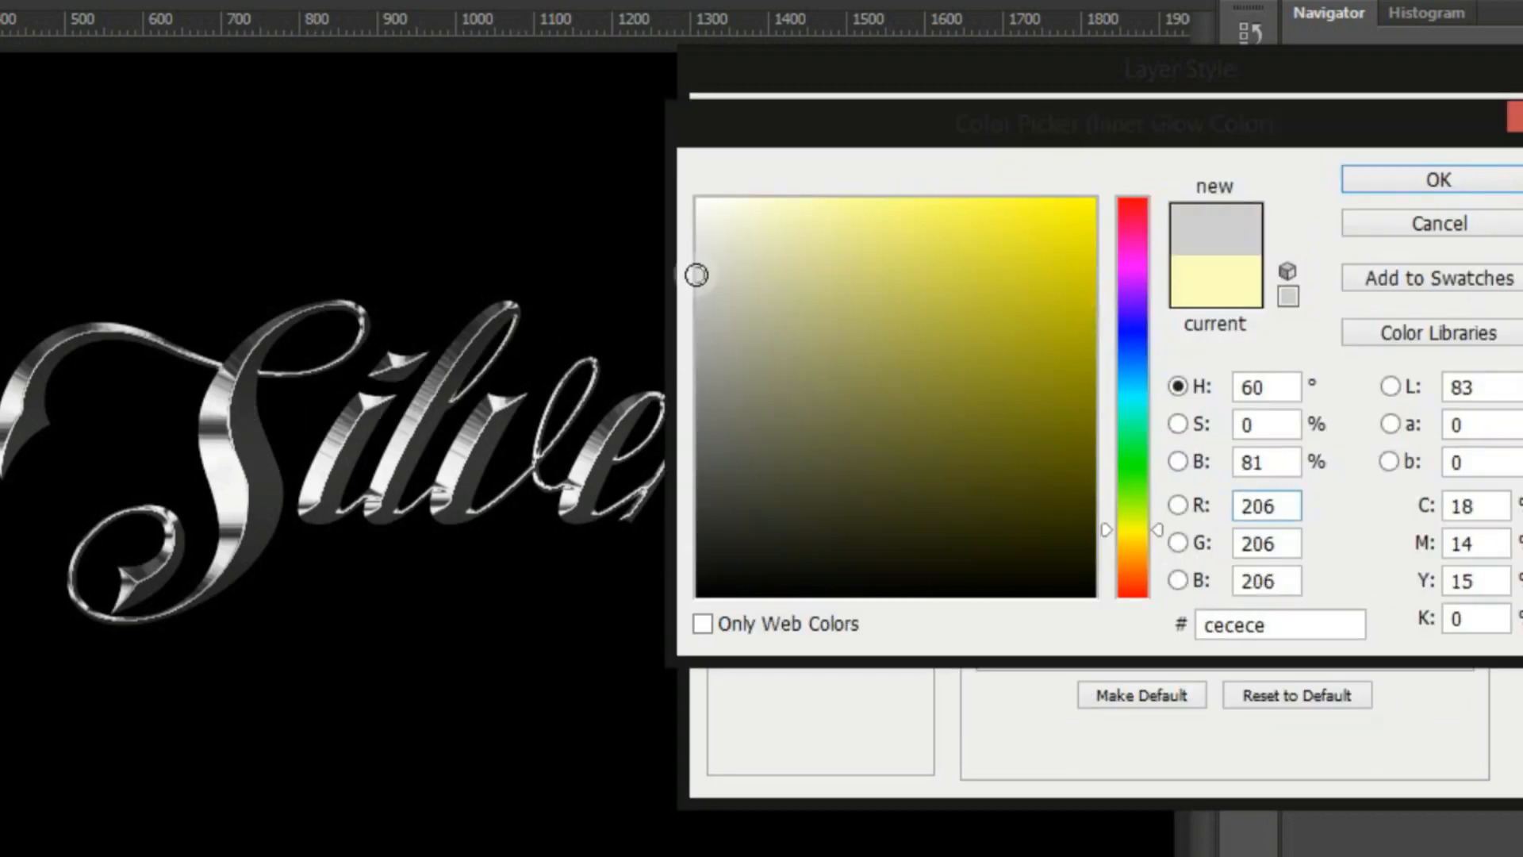
drag(696, 243, 696, 251)
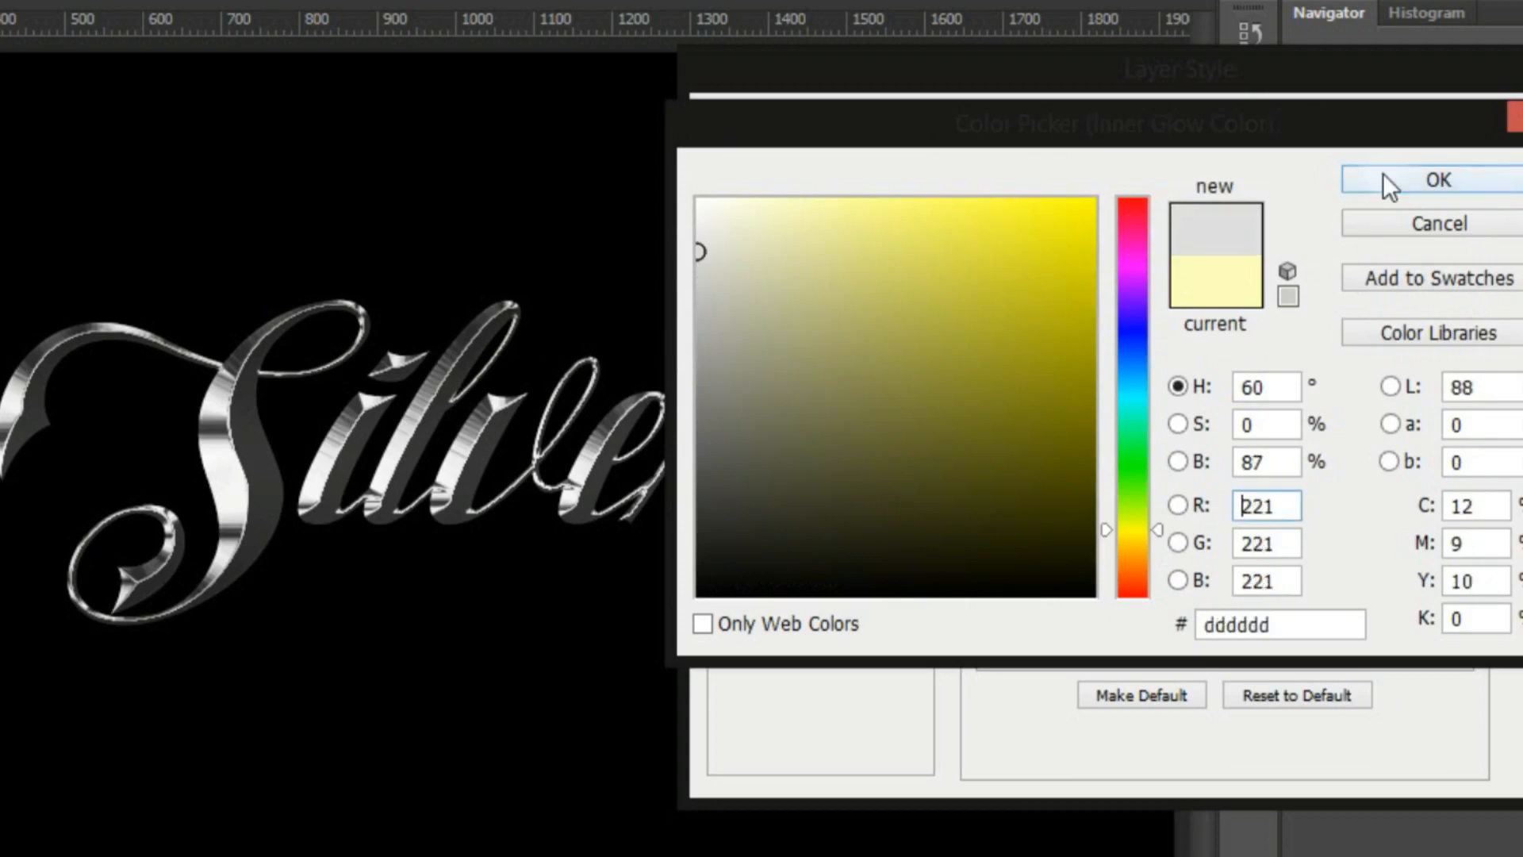
click(1383, 180)
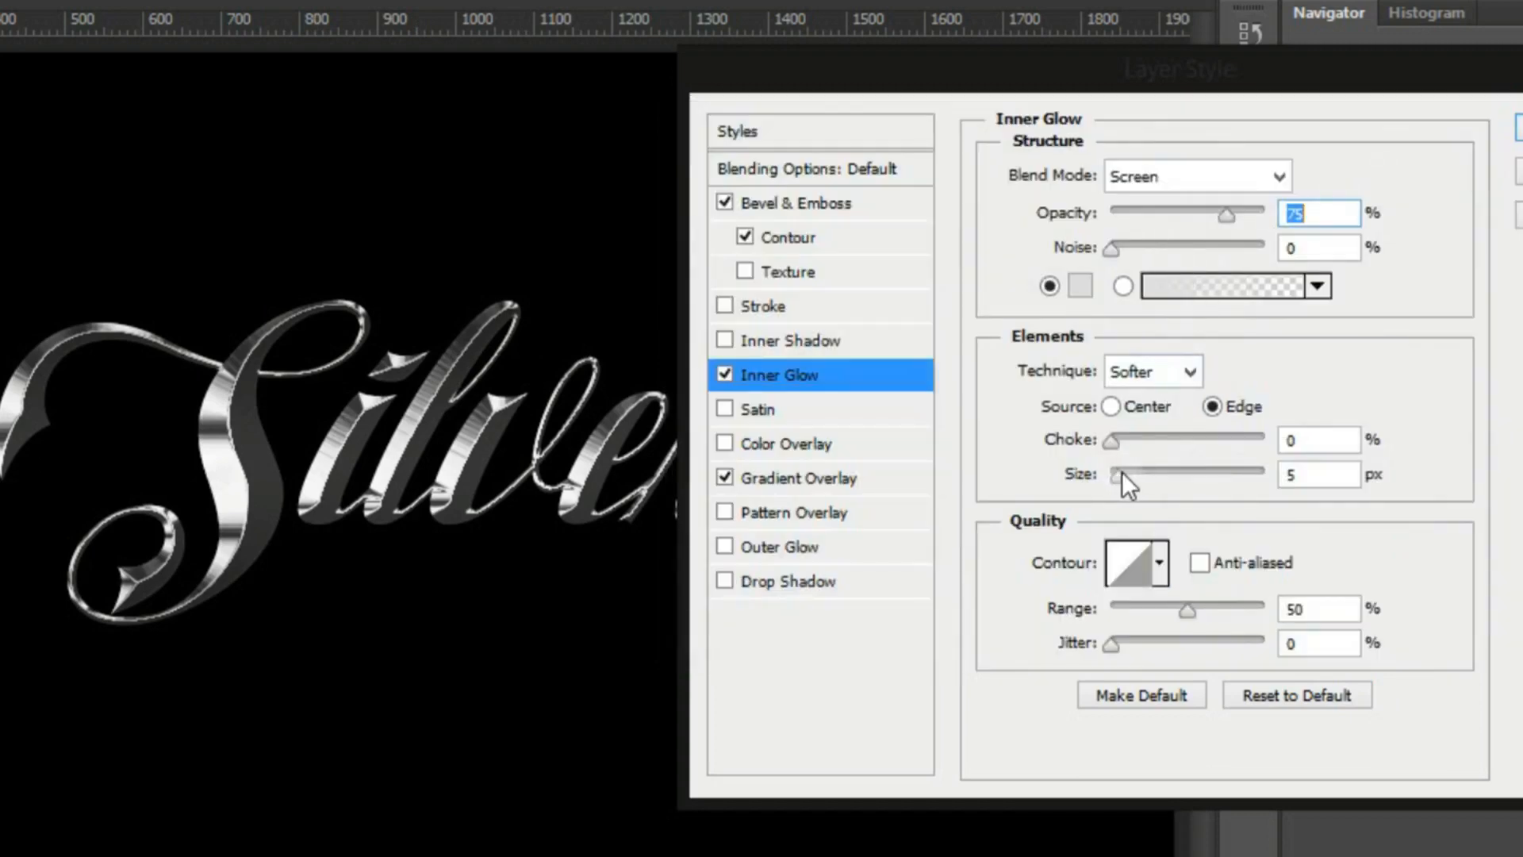
Set the inner glow's size to 92 px, contour to Ring - Double and range to 42%, and apply the layer style
drag(1128, 472, 1174, 475)
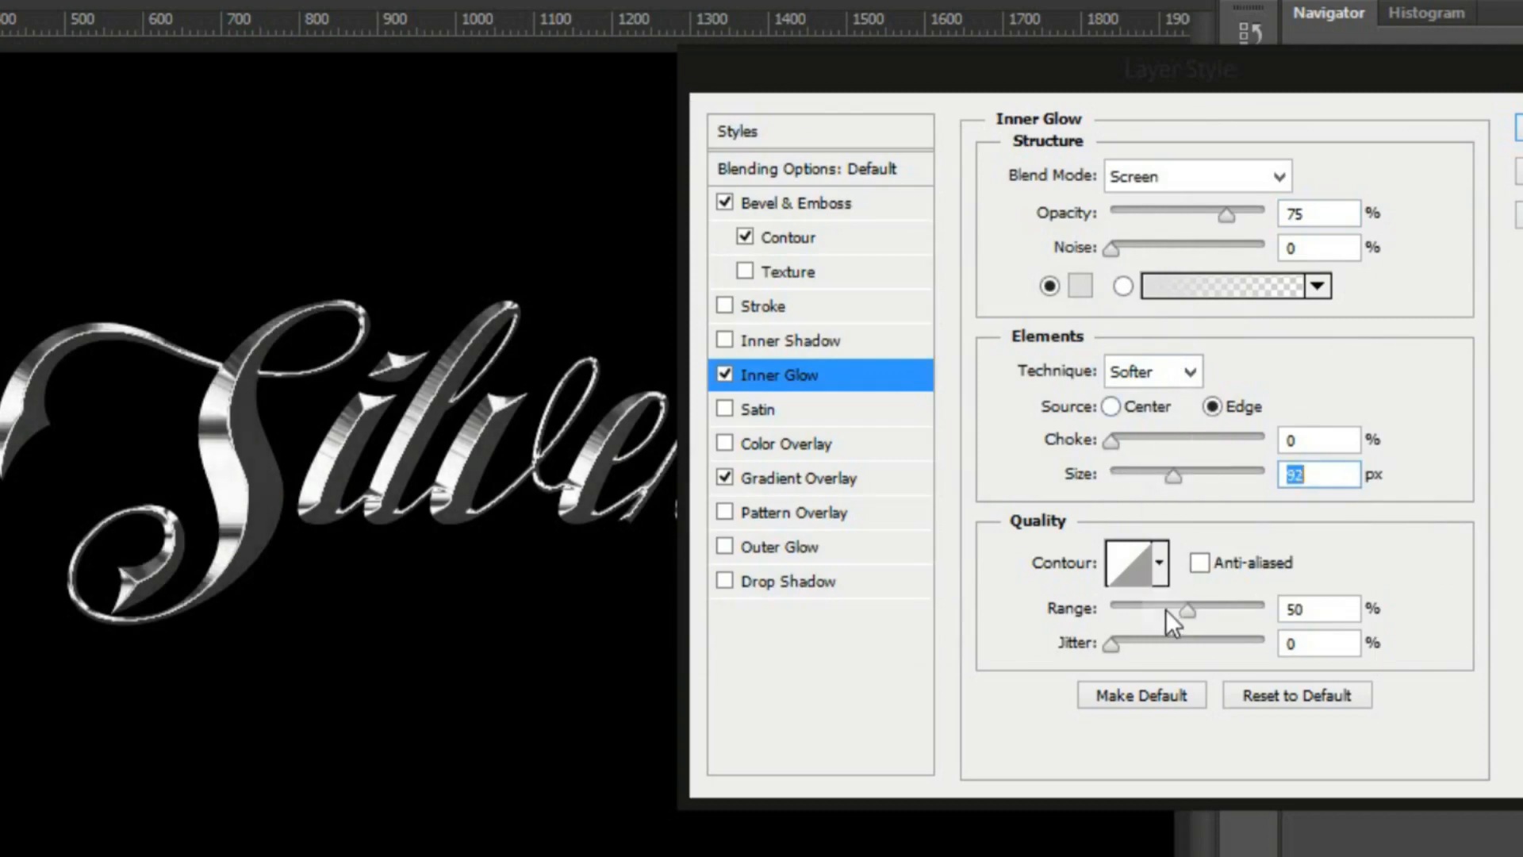
click(1161, 568)
click(1075, 690)
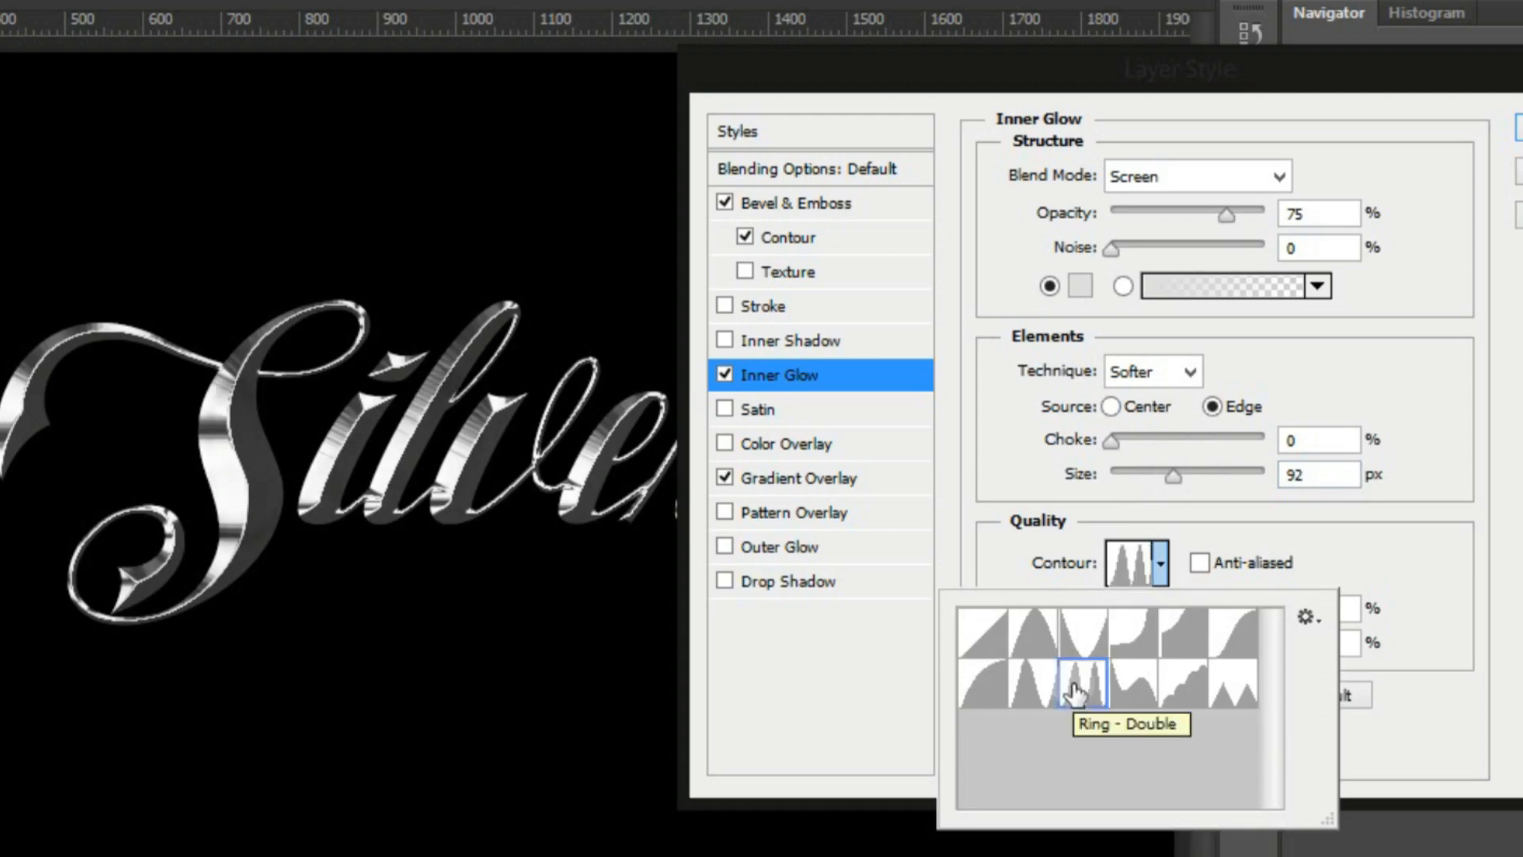
click(1075, 691)
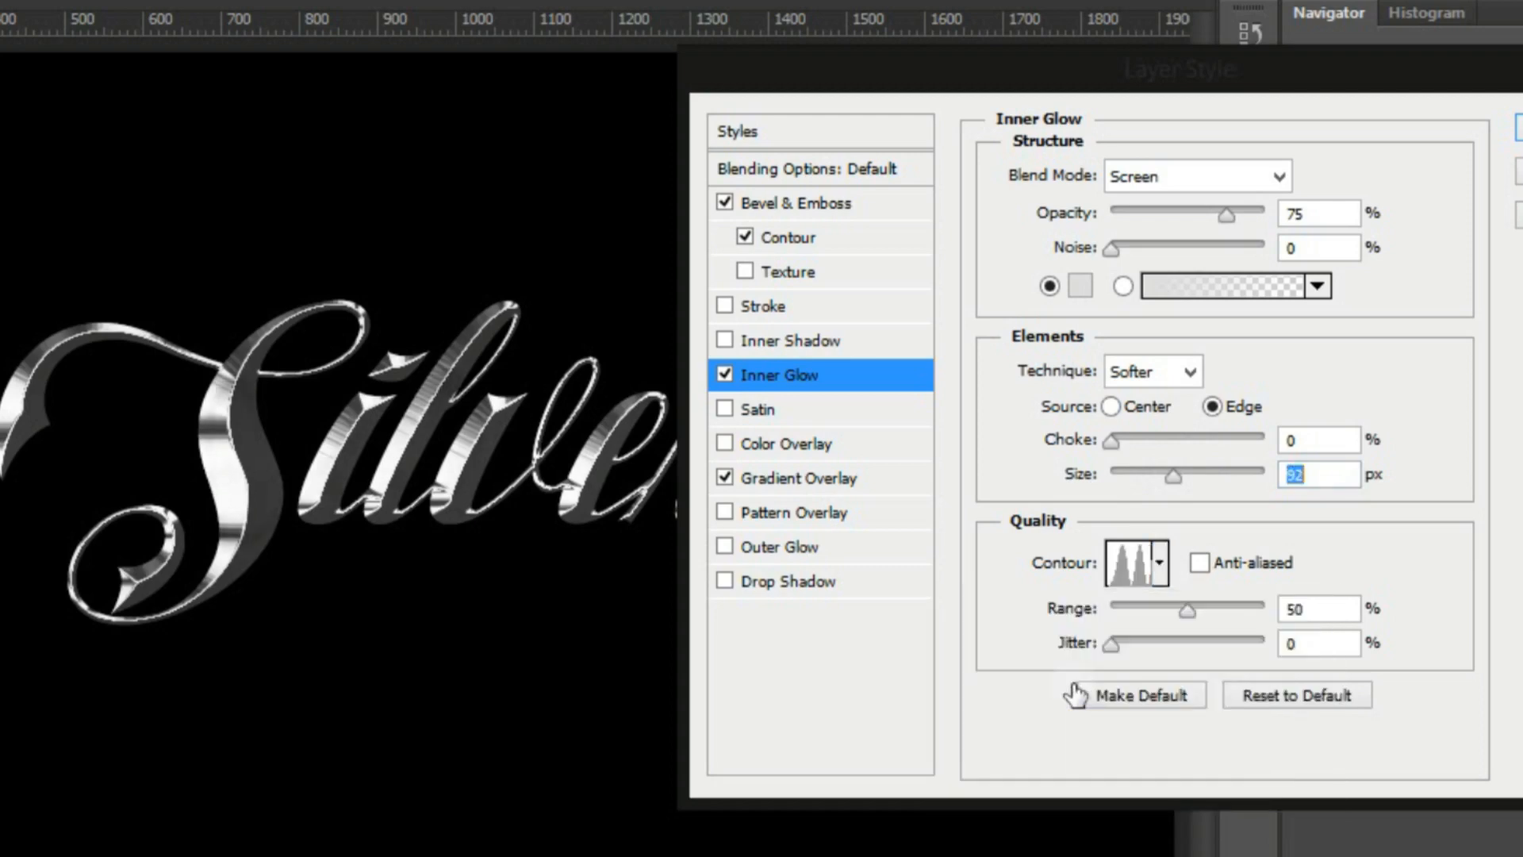
click(1175, 607)
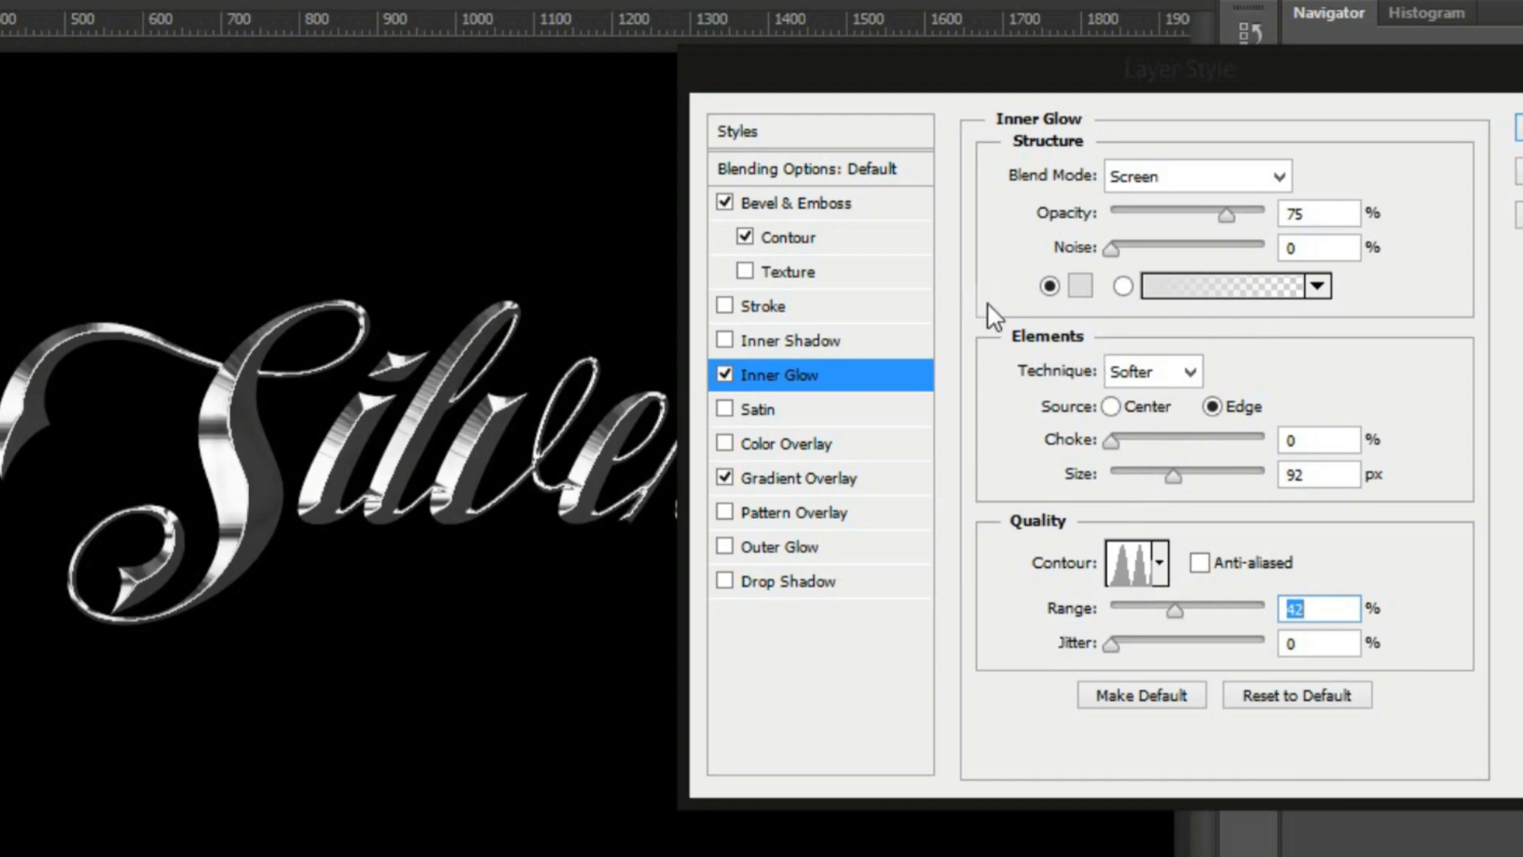
click(1518, 127)
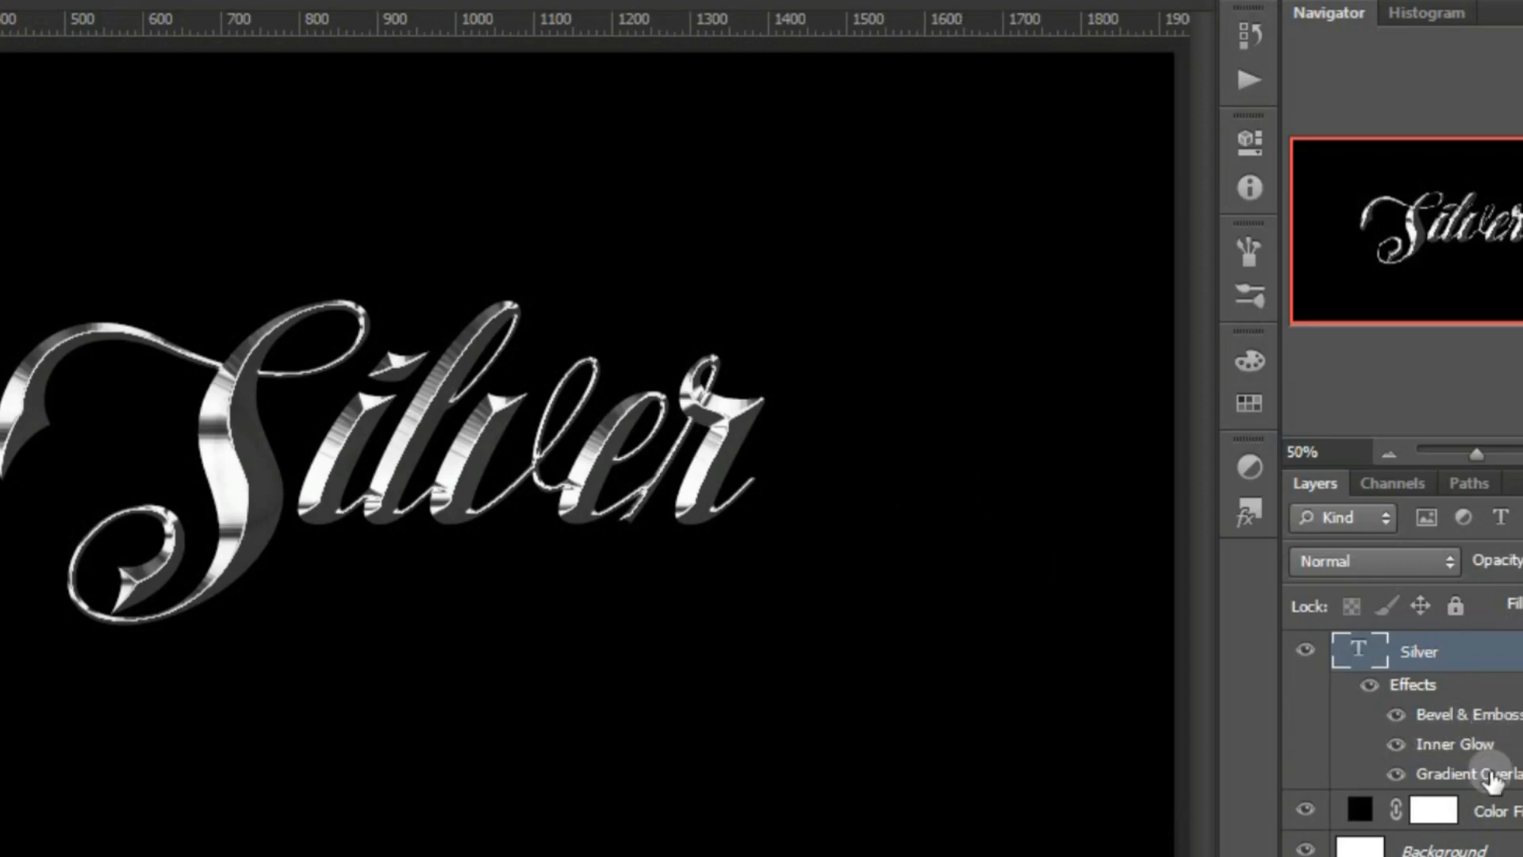
Change the end colour stop of the Silver layer's gradient overlay to neutral grey 9c9c9c and apply it
double_click(1492, 778)
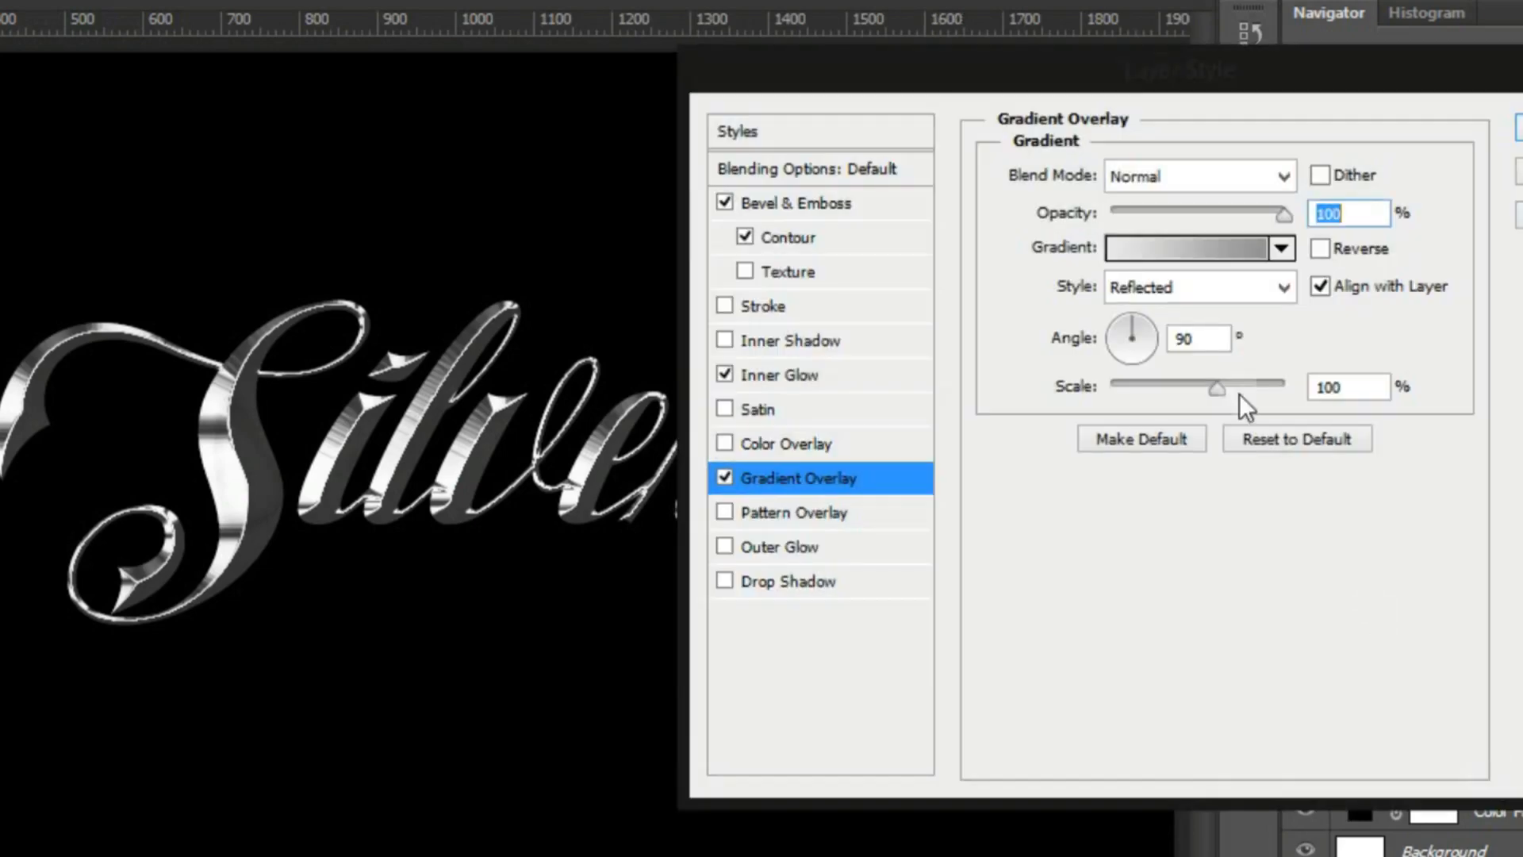
click(1192, 245)
click(430, 714)
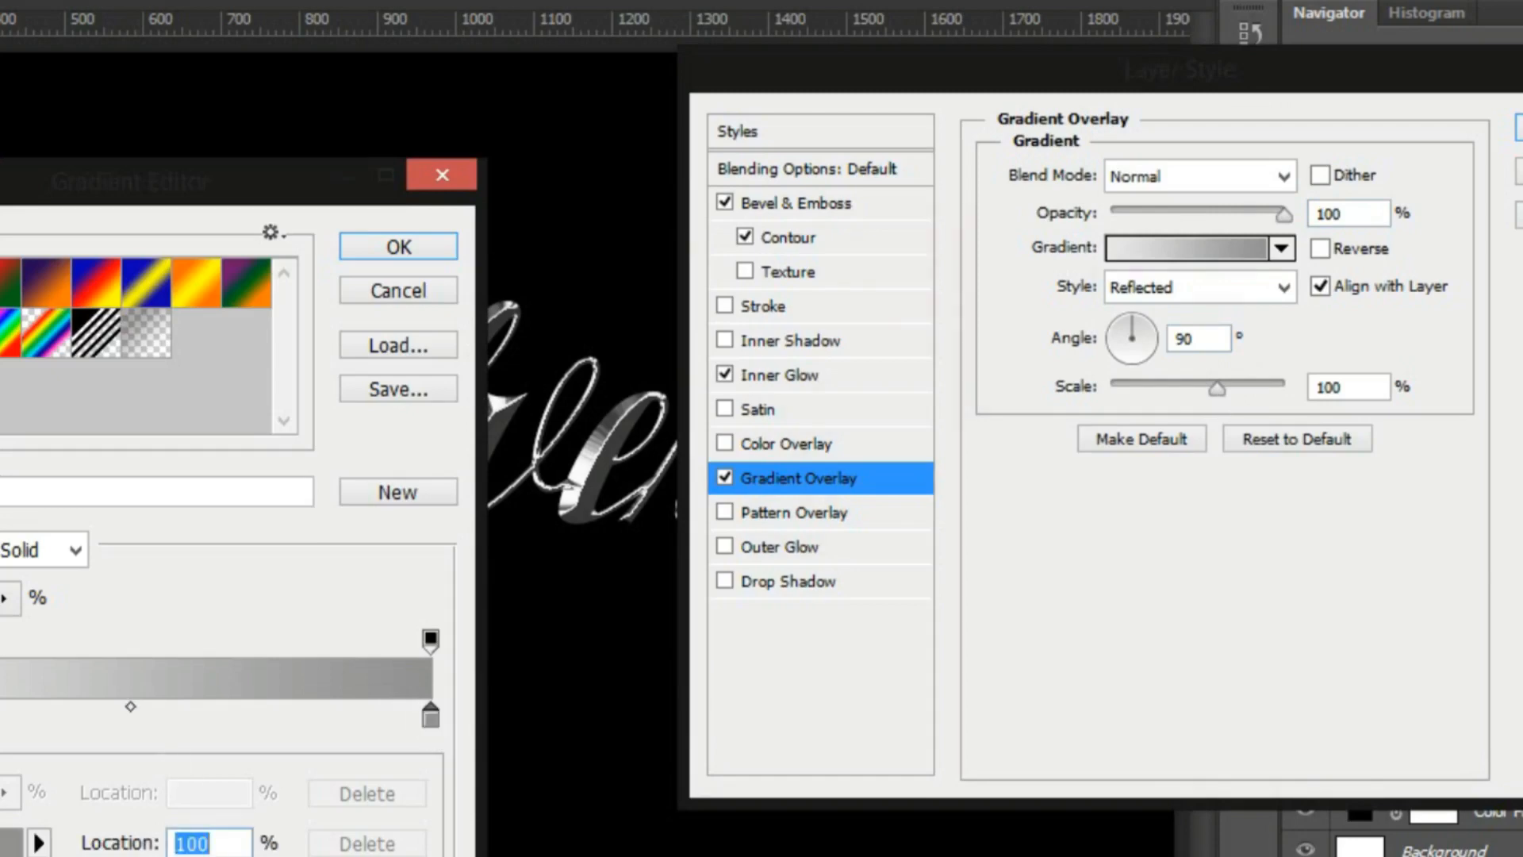
click(8, 843)
click(699, 353)
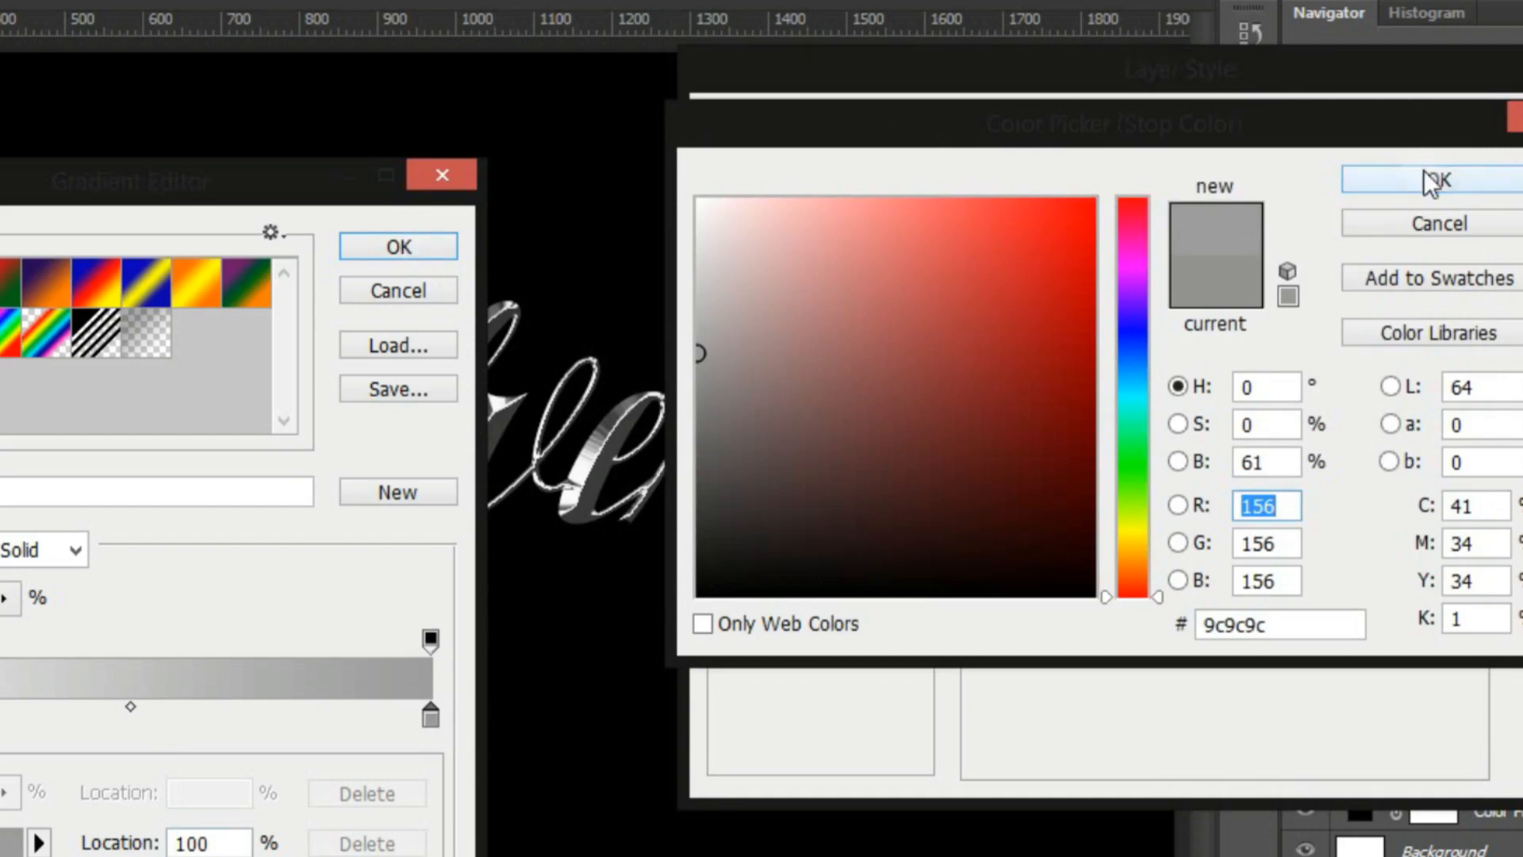
click(1364, 179)
click(400, 246)
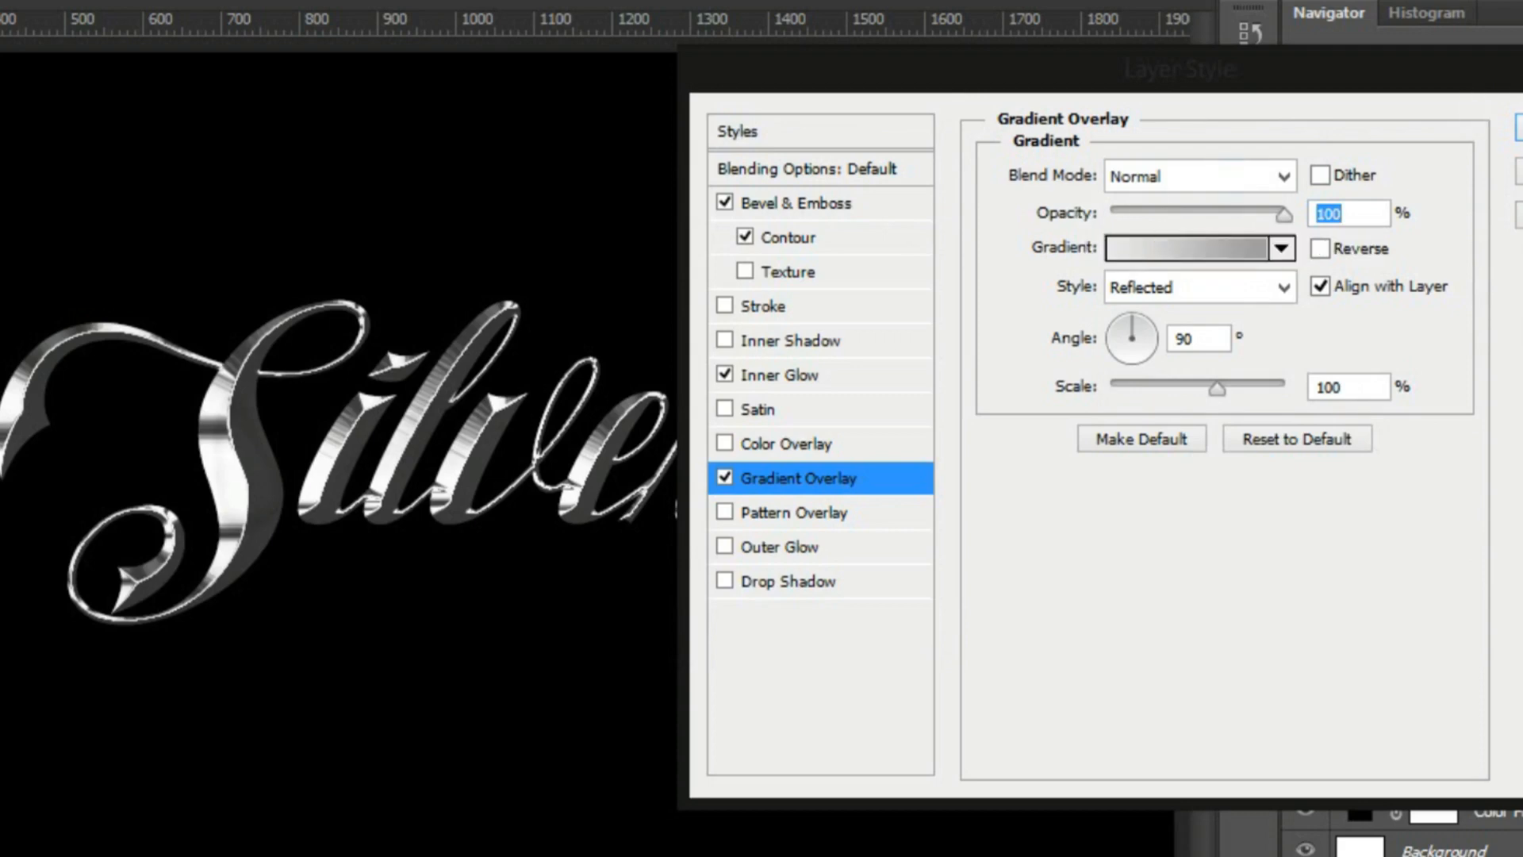
key(Return)
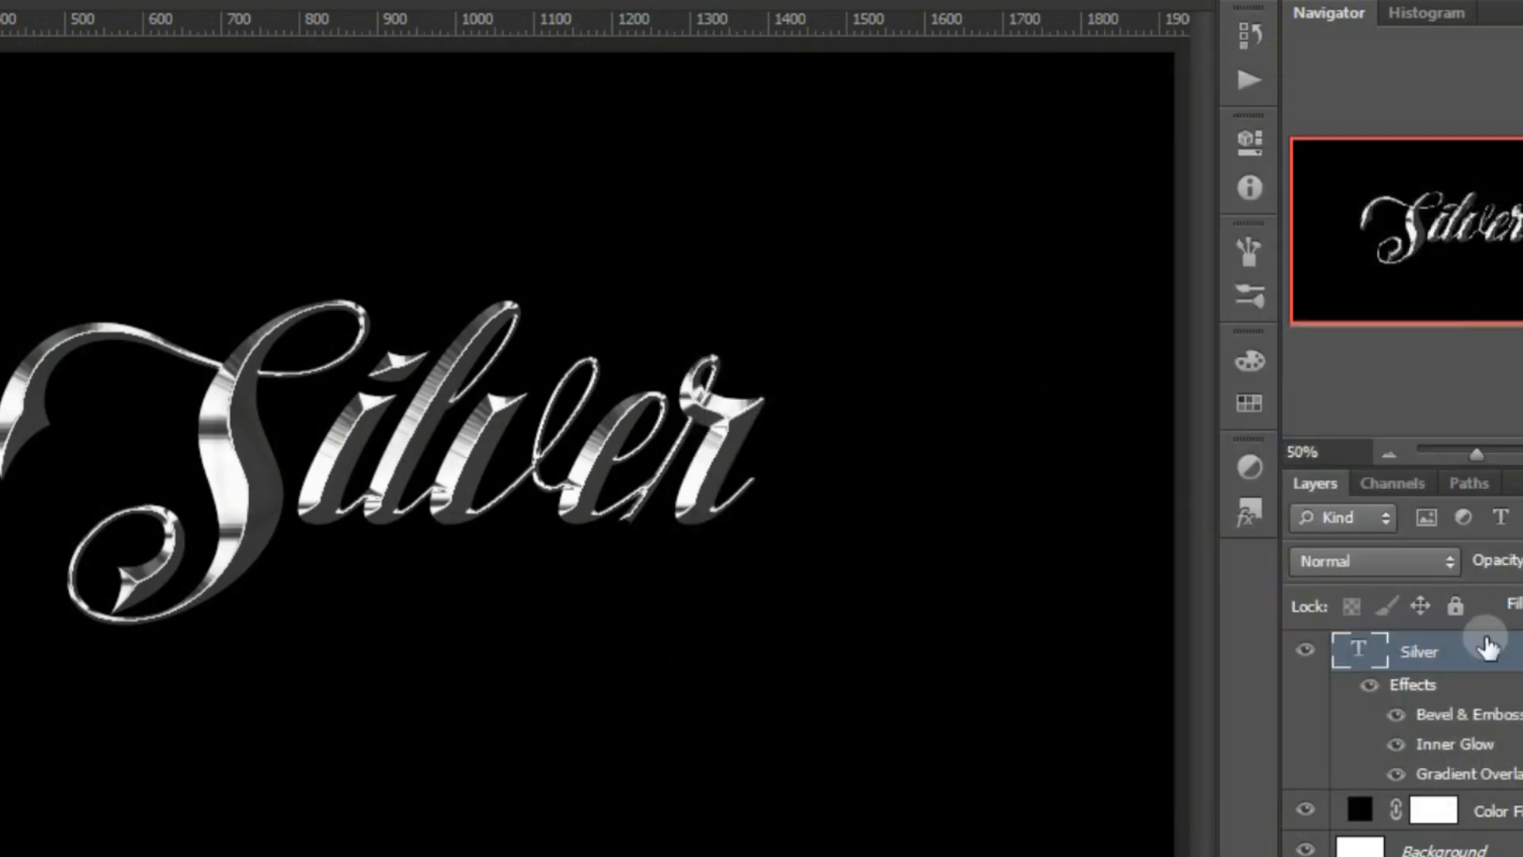
Duplicate the Silver text layer and hide the Inner Glow and Gradient Overlay effects on the copy
drag(1486, 642, 1485, 853)
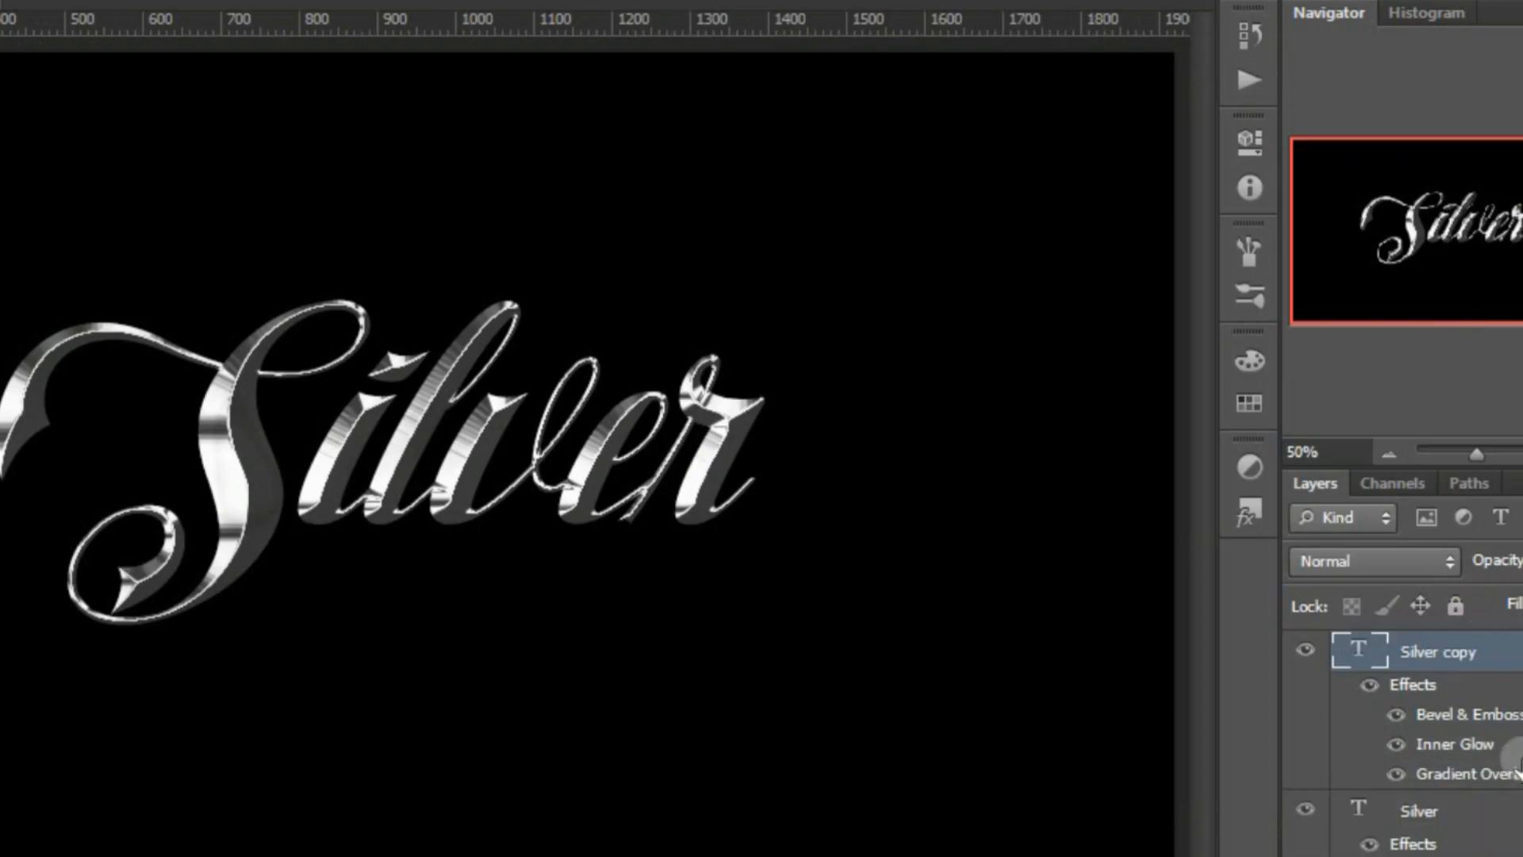
click(1370, 684)
click(1397, 744)
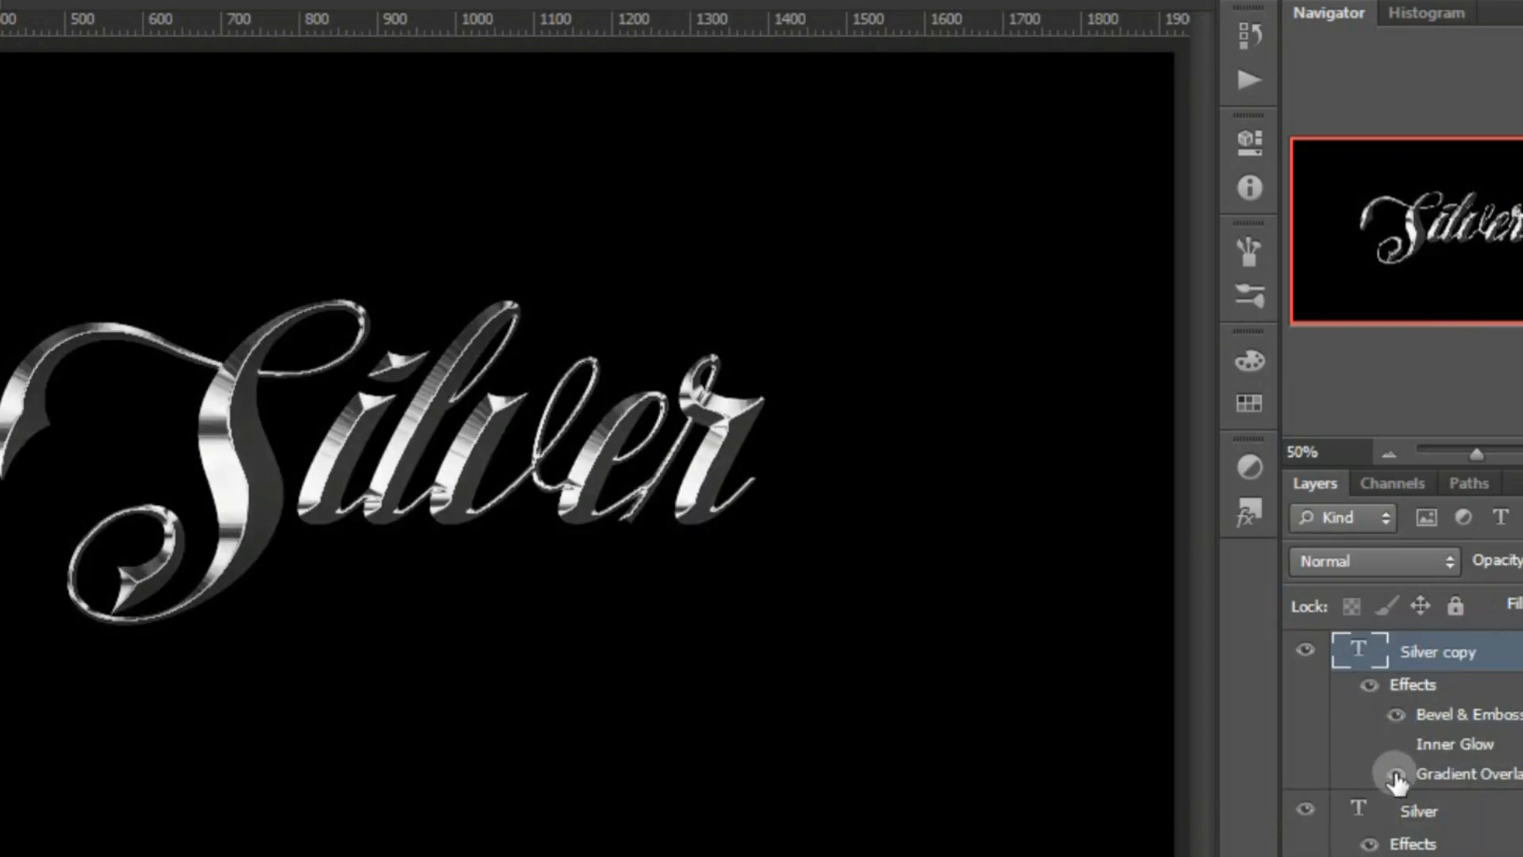
click(1396, 717)
click(1396, 719)
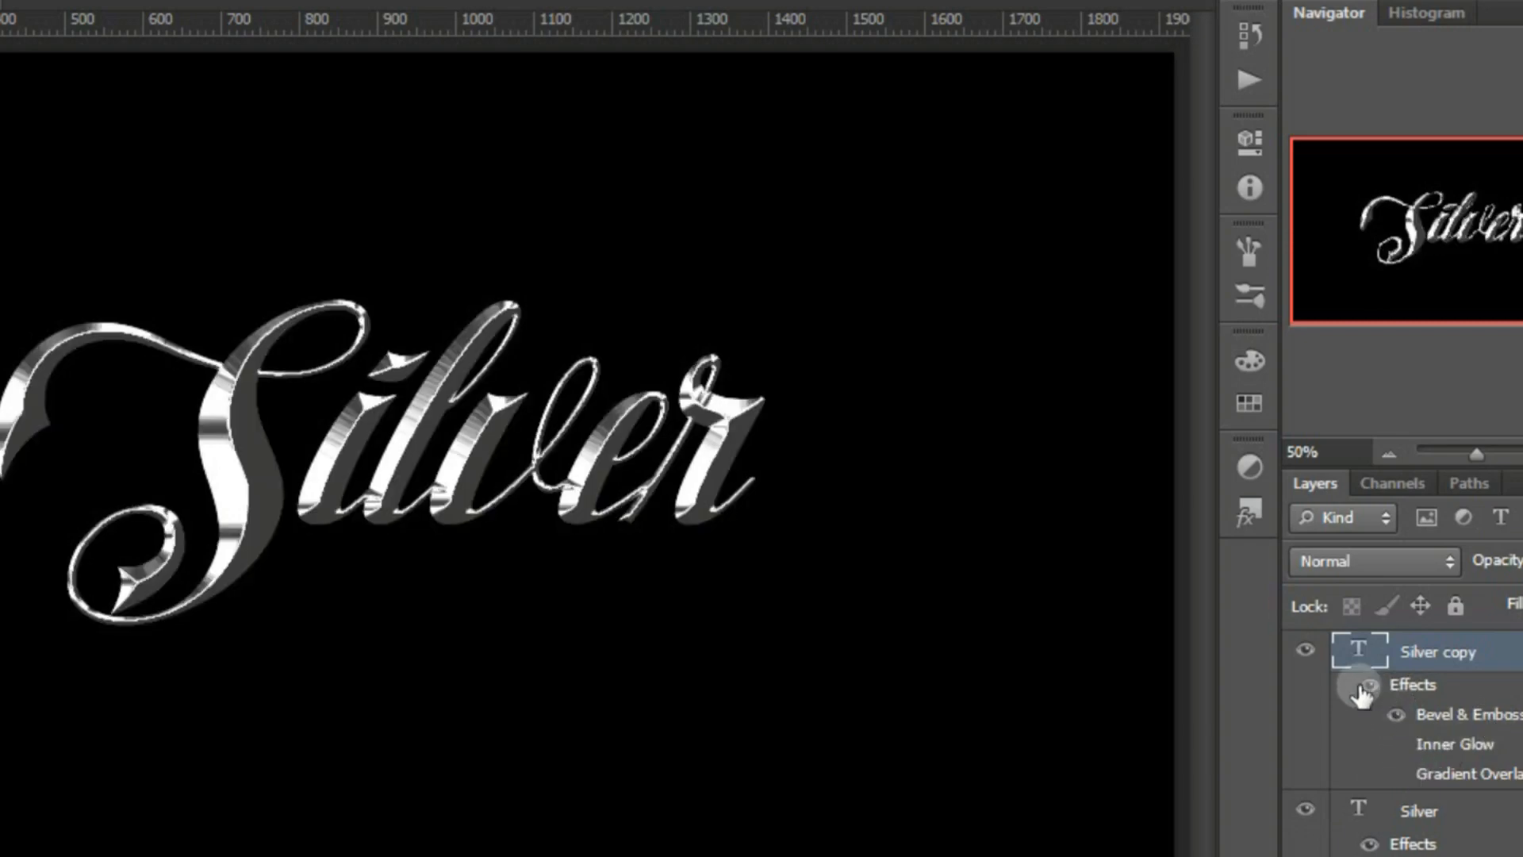
click(1313, 651)
click(1309, 651)
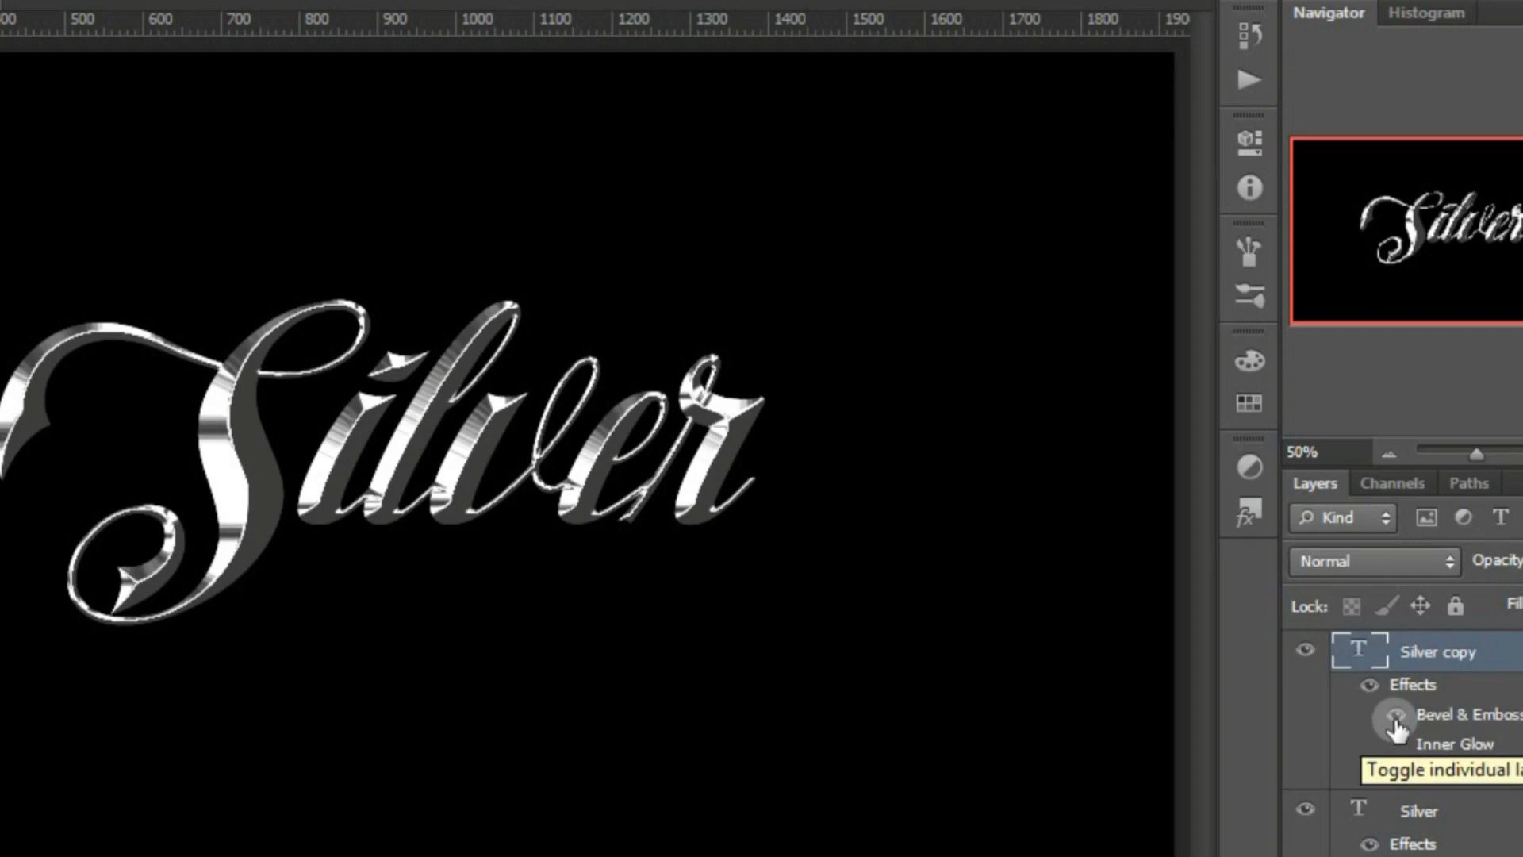
Add an outside stroke to the Silver copy layer, 6 px wide in light grey d4d4d4
click(1359, 856)
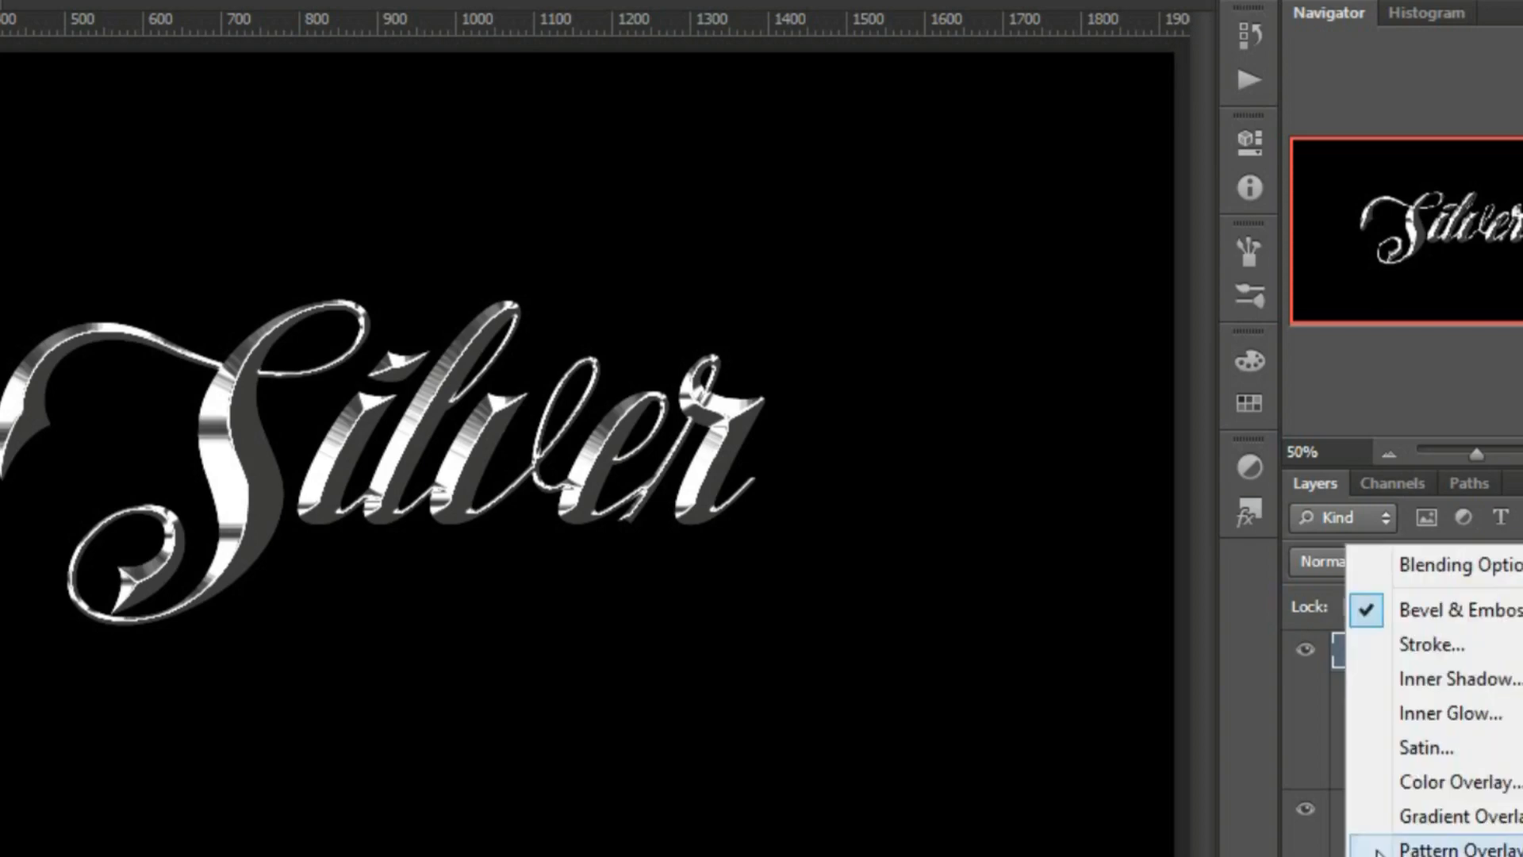
click(1431, 654)
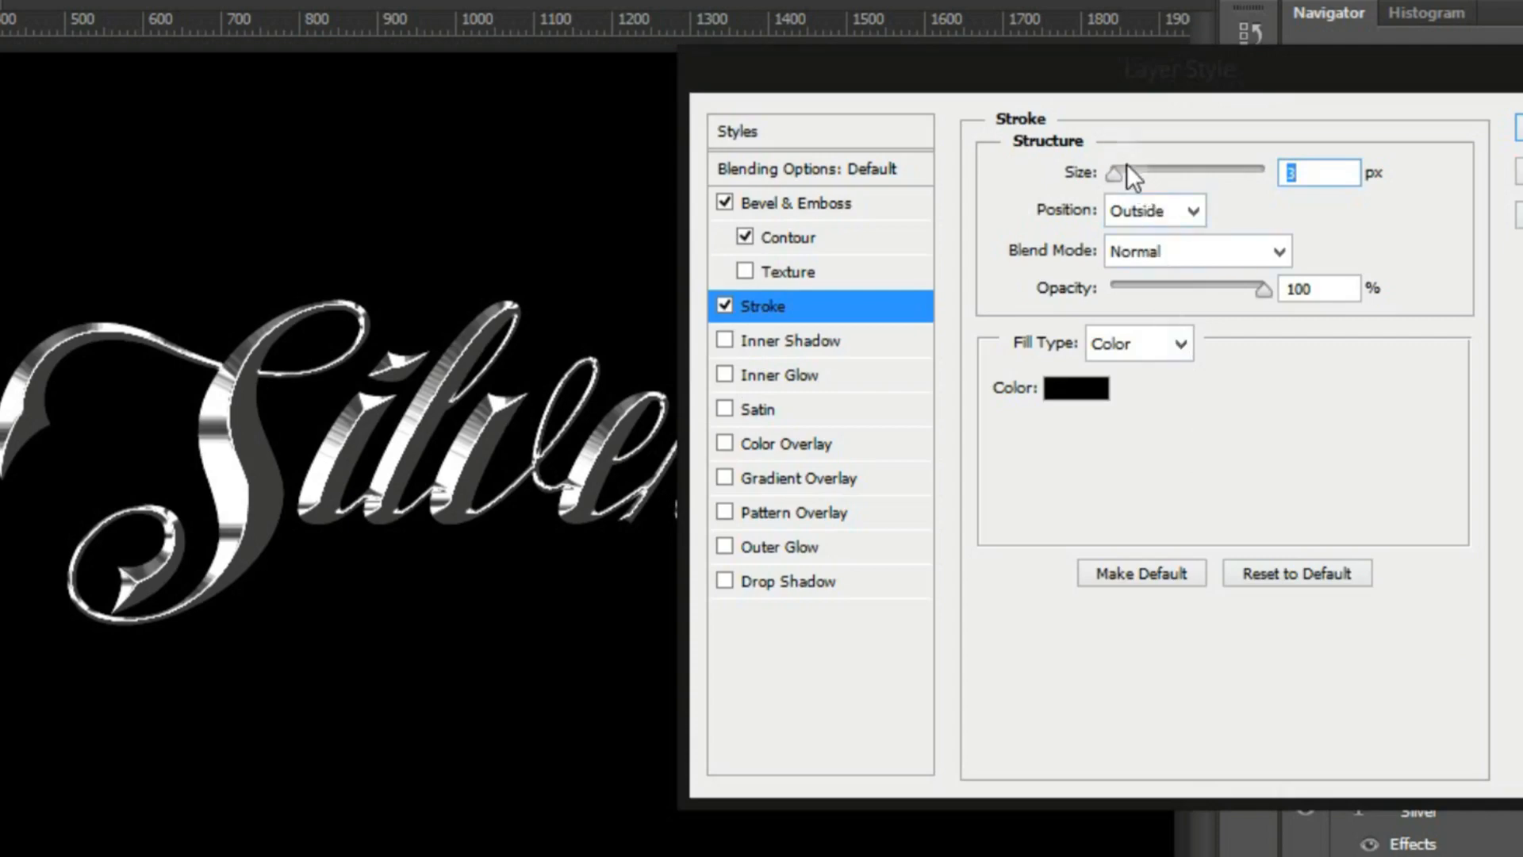
click(1127, 165)
drag(1134, 165, 1146, 167)
click(1059, 389)
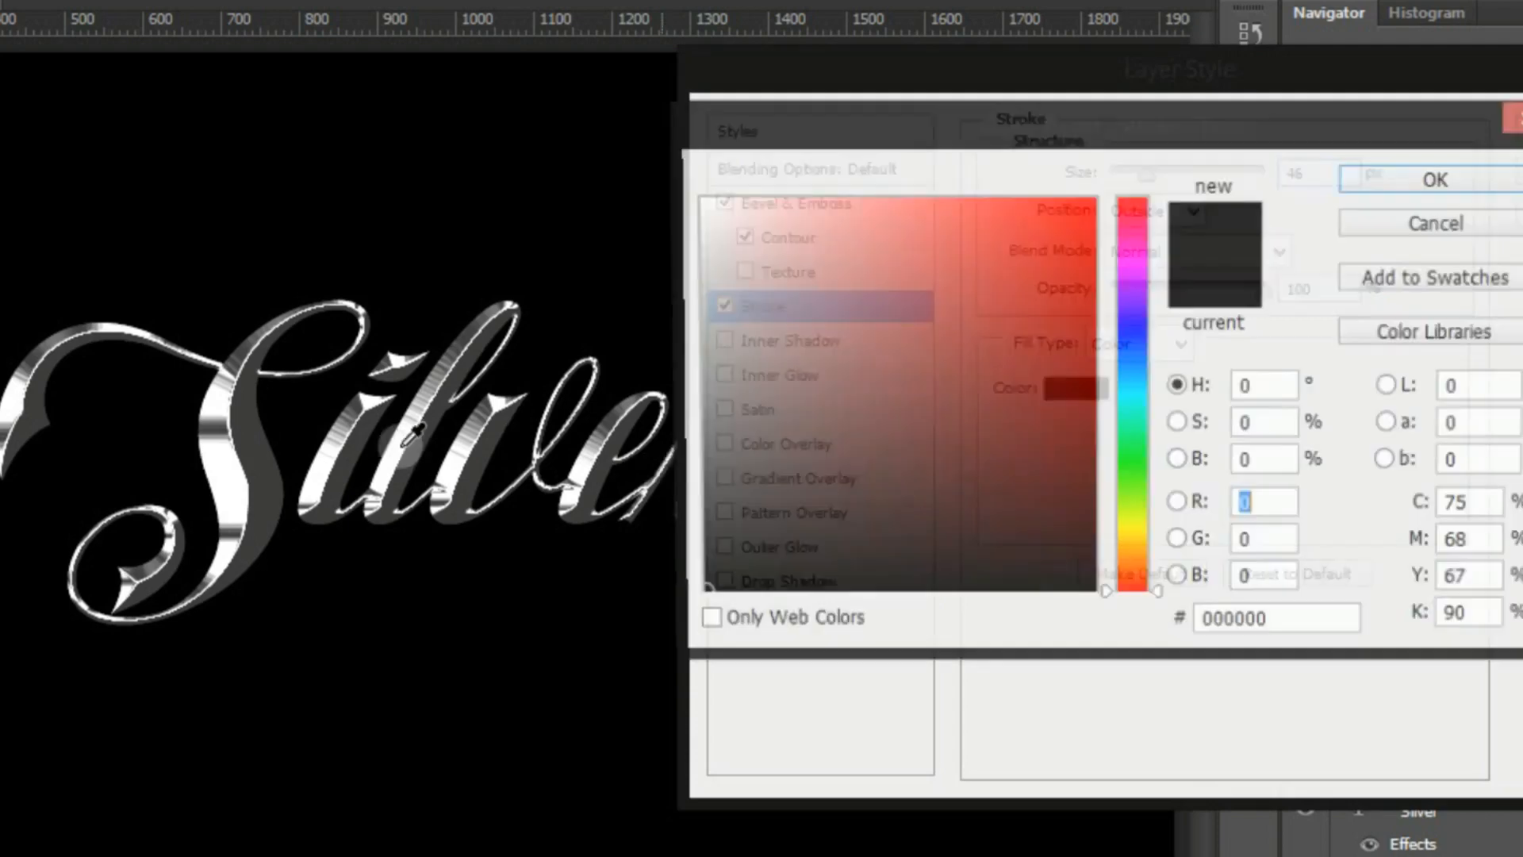
drag(714, 282, 628, 265)
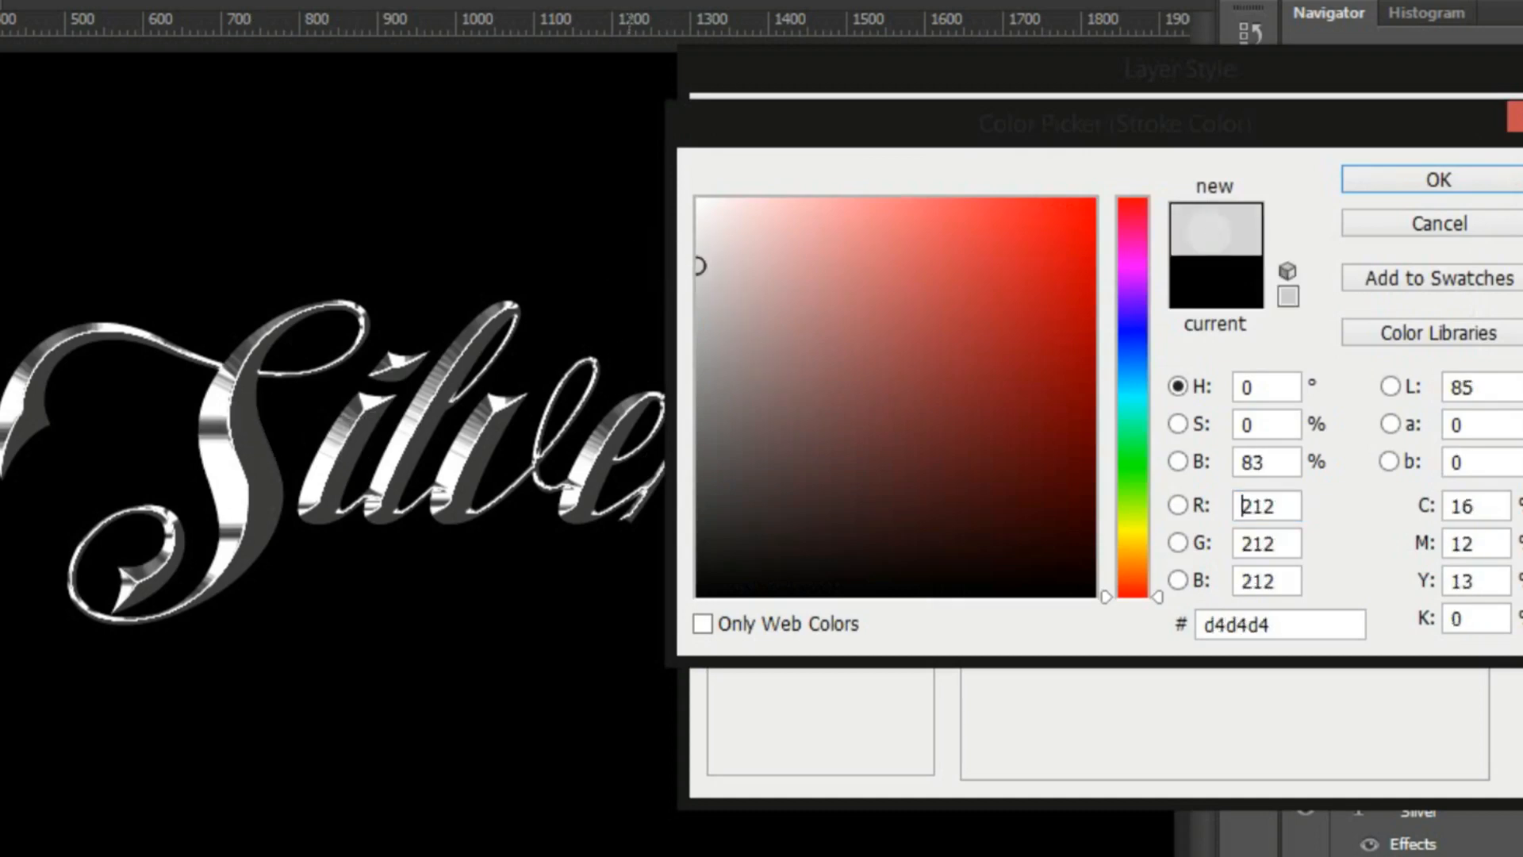
click(1368, 184)
drag(1136, 177, 1123, 171)
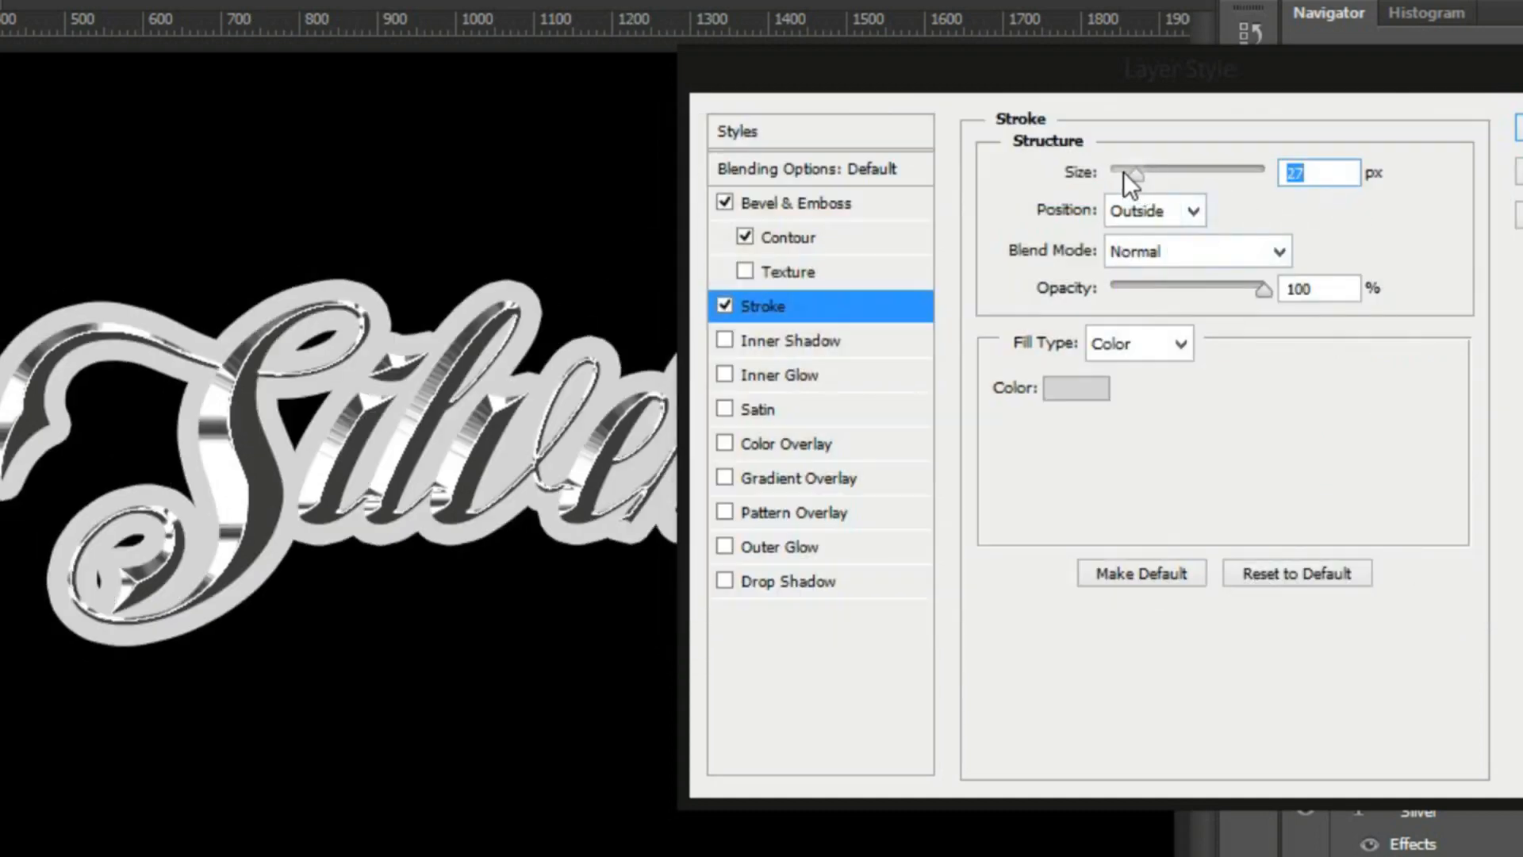
click(1121, 171)
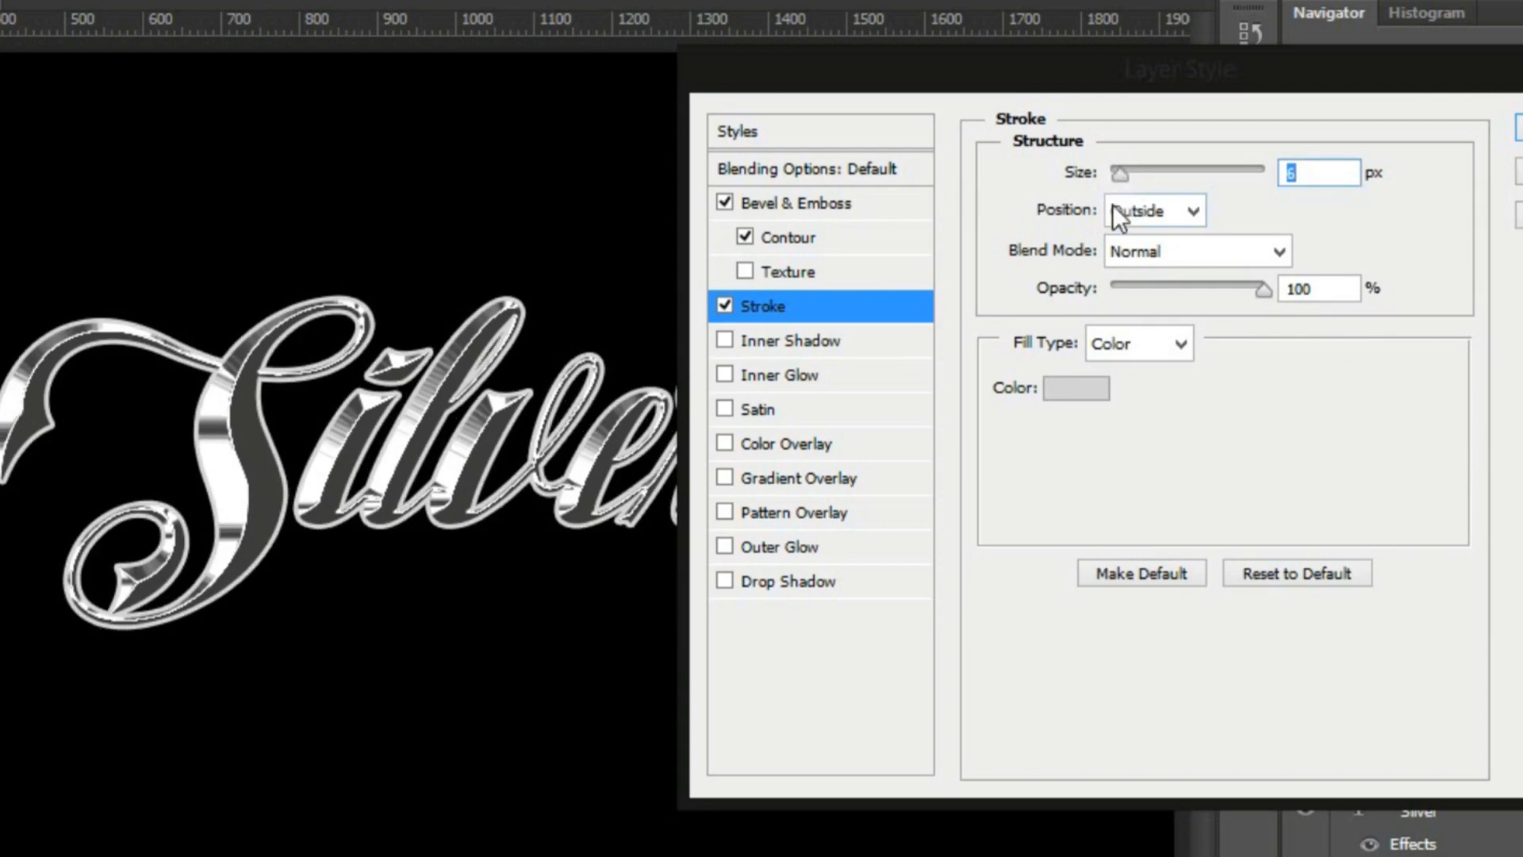
Compare the copy's bevel gloss contour without and with anti-aliasing, keep it enabled, and apply the layer style
click(852, 204)
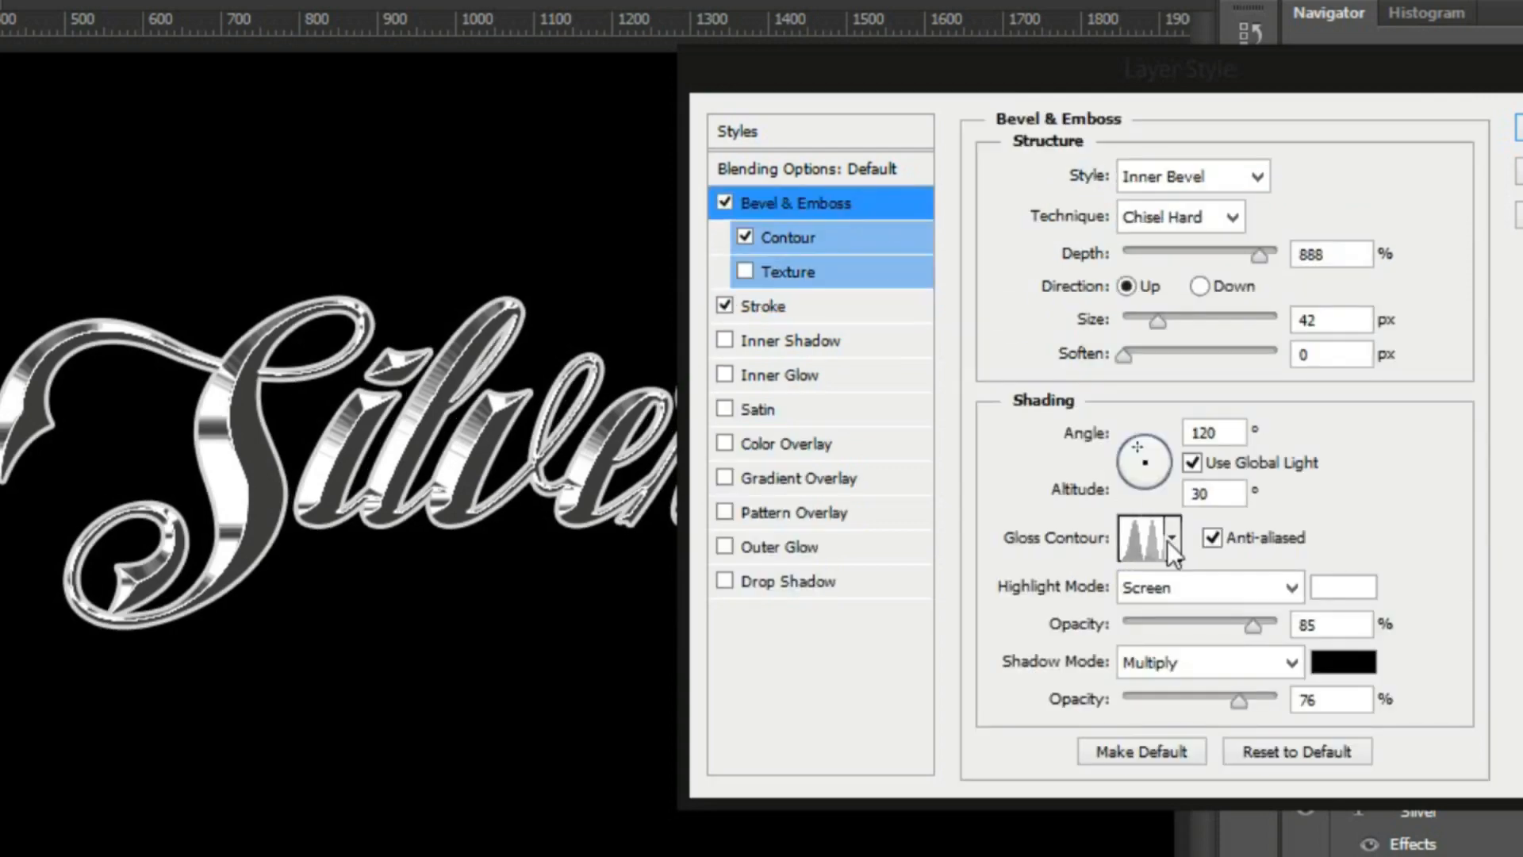
click(1247, 540)
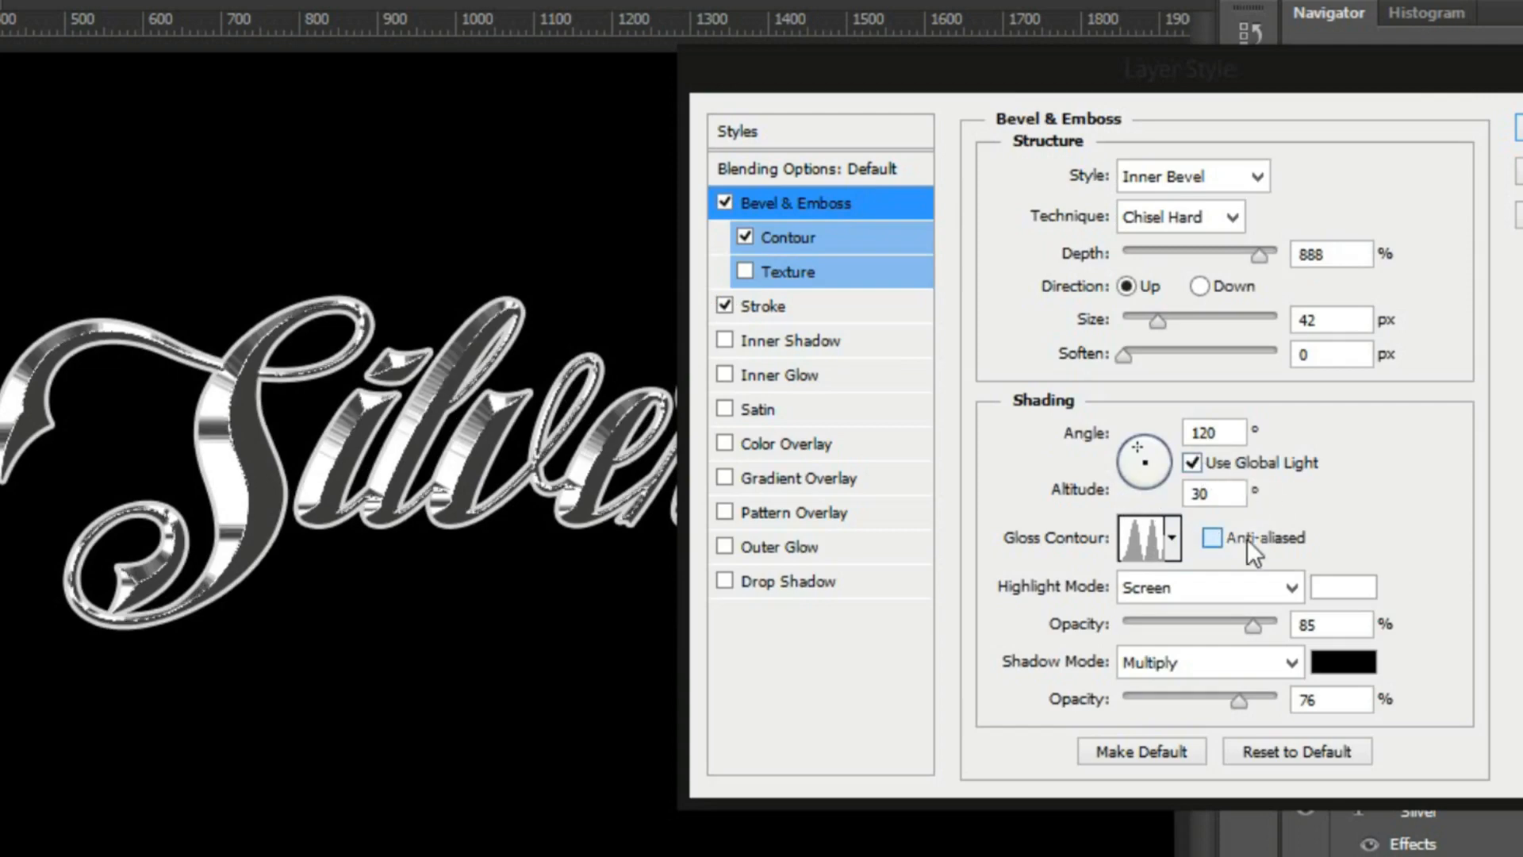
click(1247, 540)
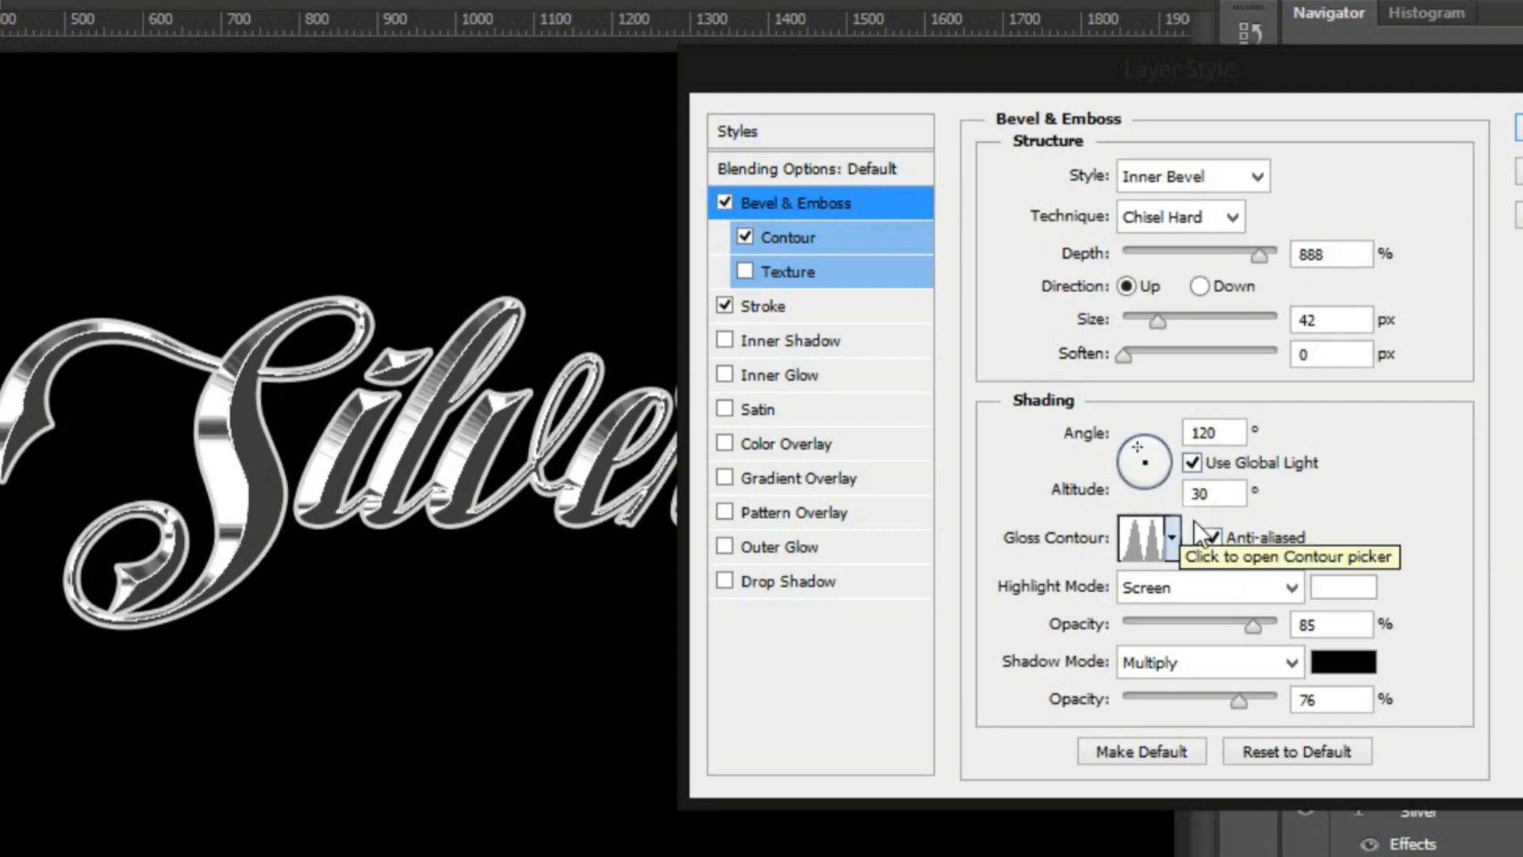
click(1521, 130)
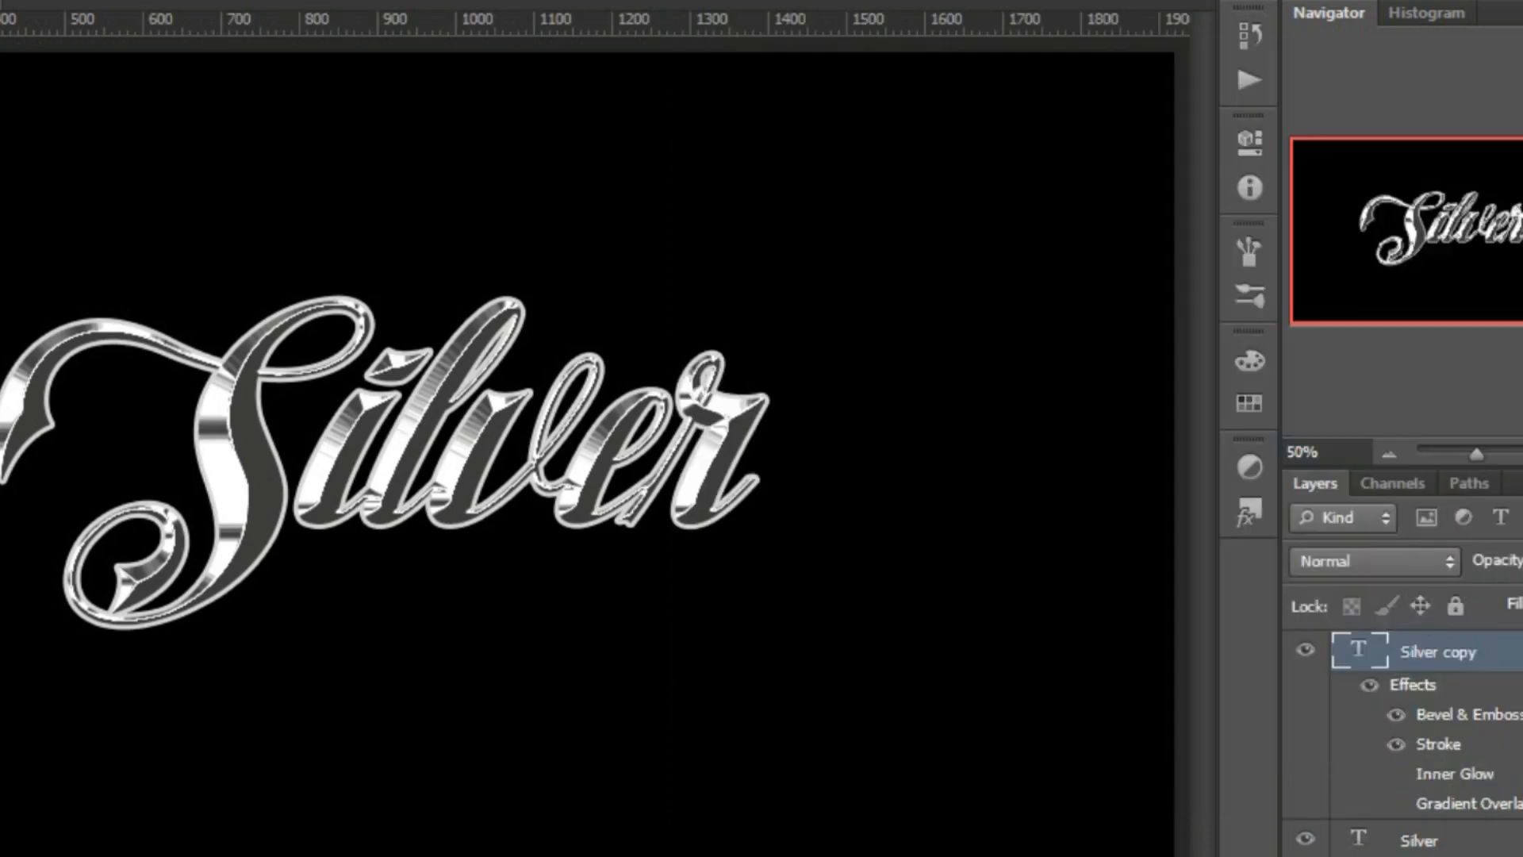
Move the Silver copy layer below the original Silver layer in the stacking order
scroll(1519, 714, down, 2)
scroll(1520, 698, up, 2)
drag(1491, 669, 1456, 825)
Hide and show the Silver copy layer to compare the text with and without its stroked outline
click(1305, 687)
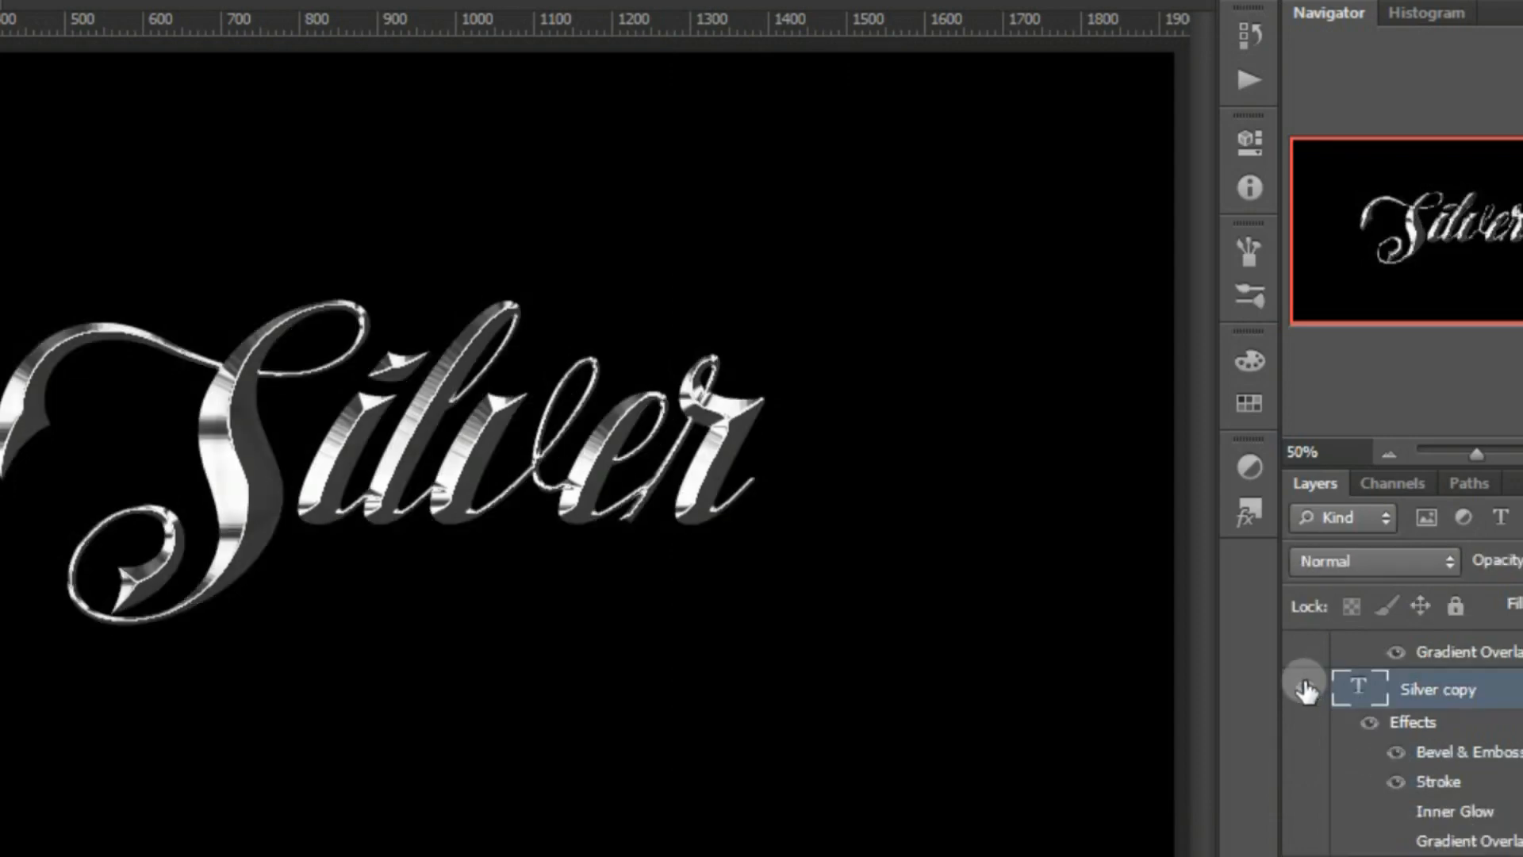
click(1305, 687)
click(1305, 687)
click(1305, 687)
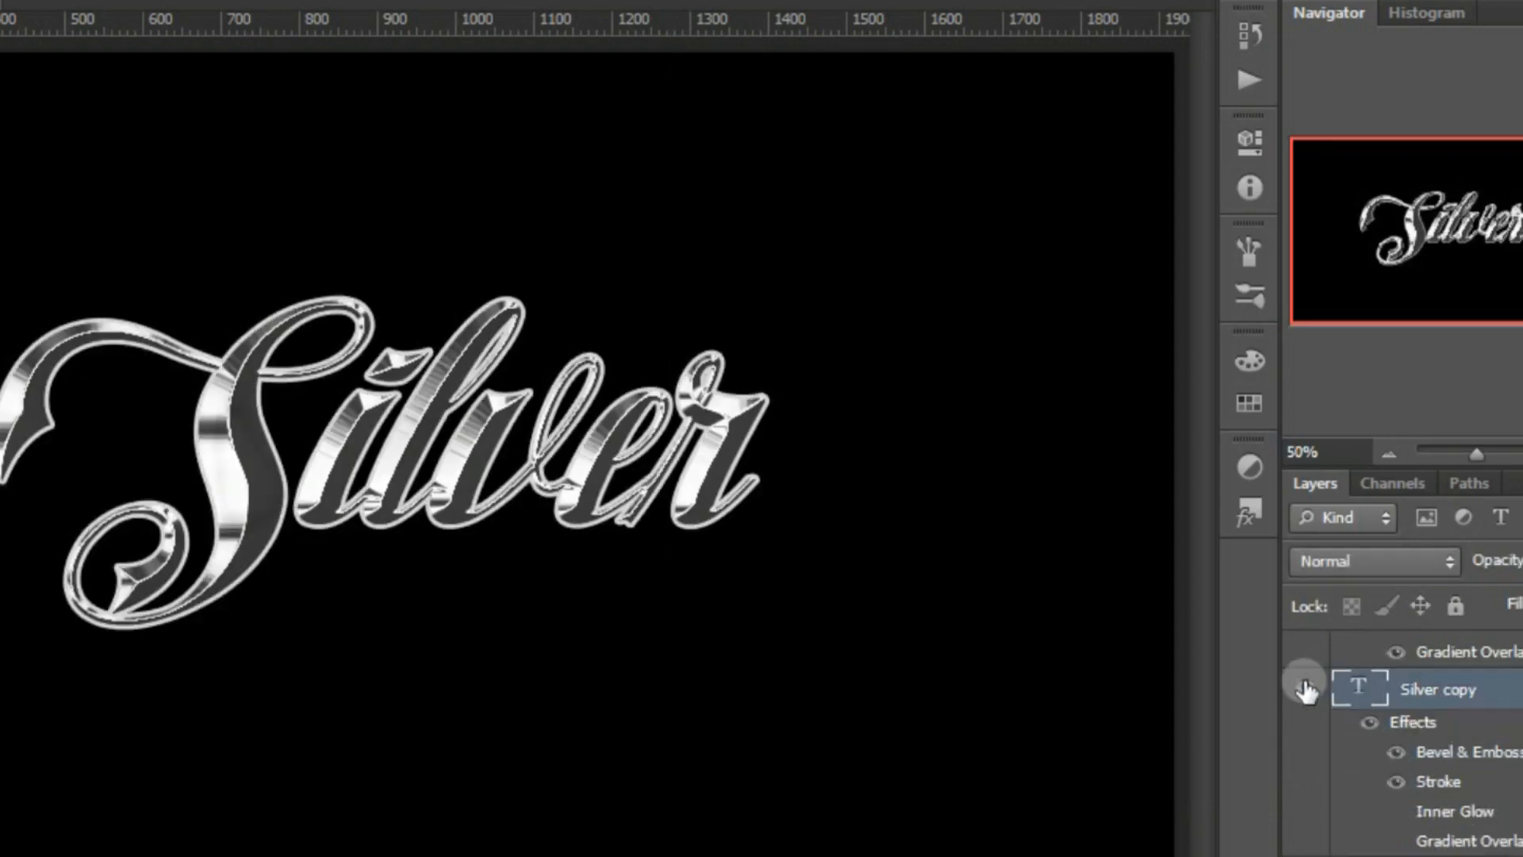
scroll(1420, 746, up, 2)
scroll(1420, 745, down, 1)
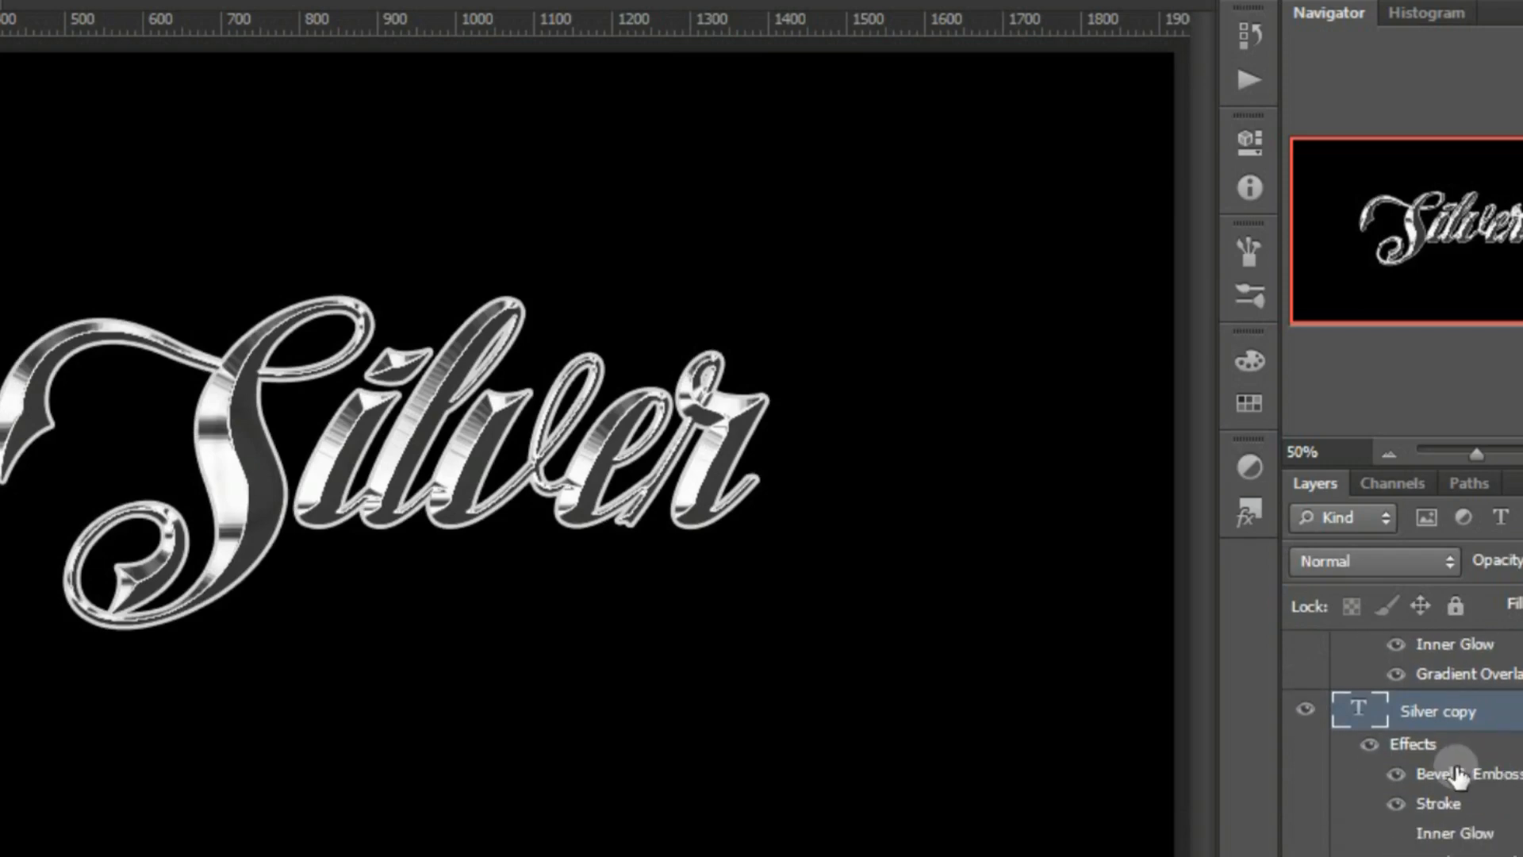
Edit the Silver copy layer's bevel, setting its size to 114 px and its depth to 235%
double_click(1436, 781)
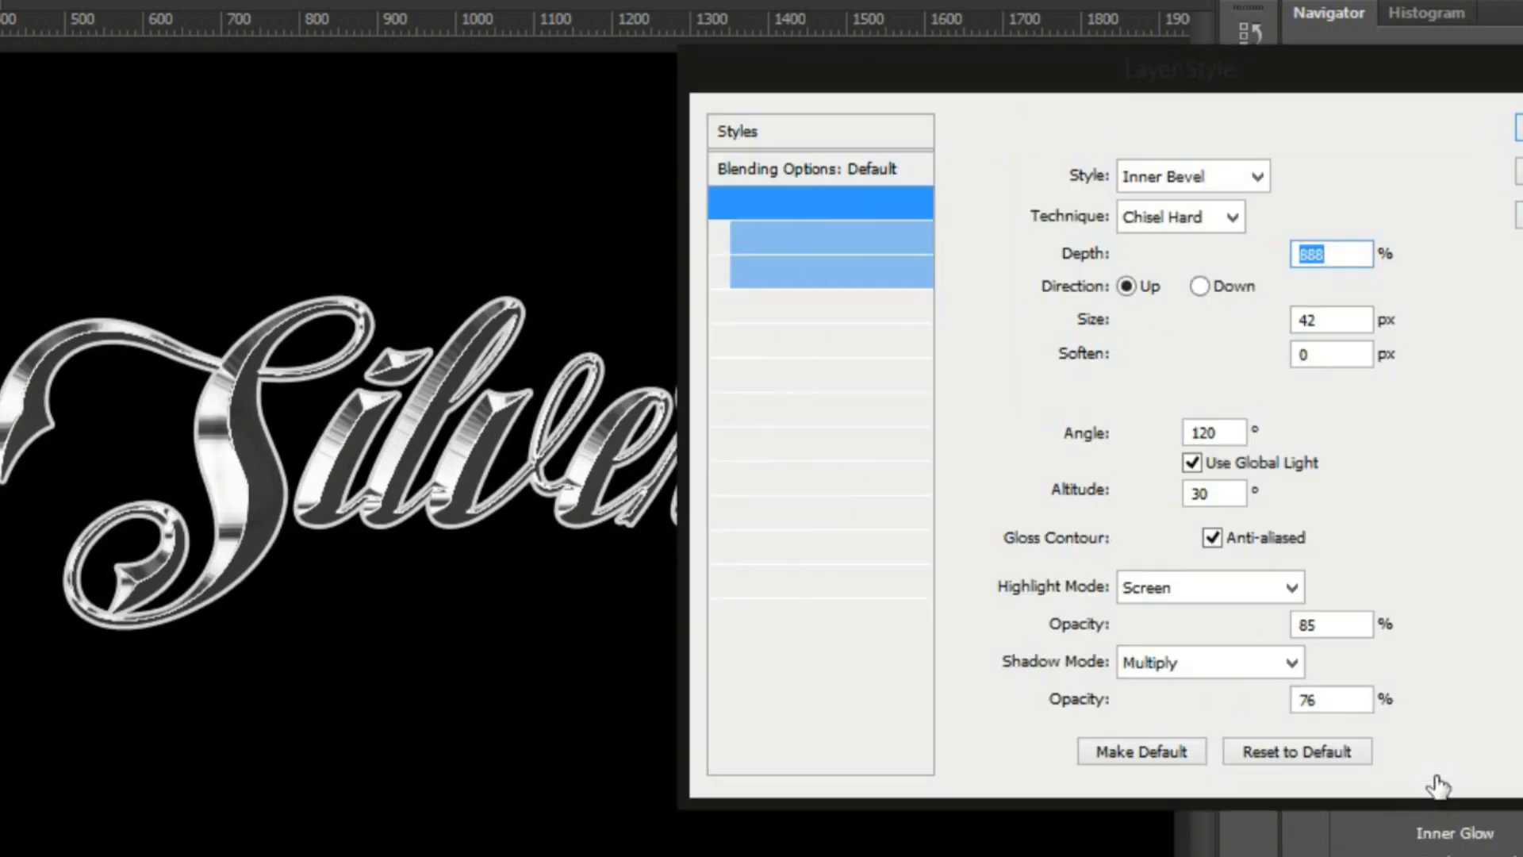
drag(1169, 317, 1193, 318)
drag(1221, 252, 1159, 252)
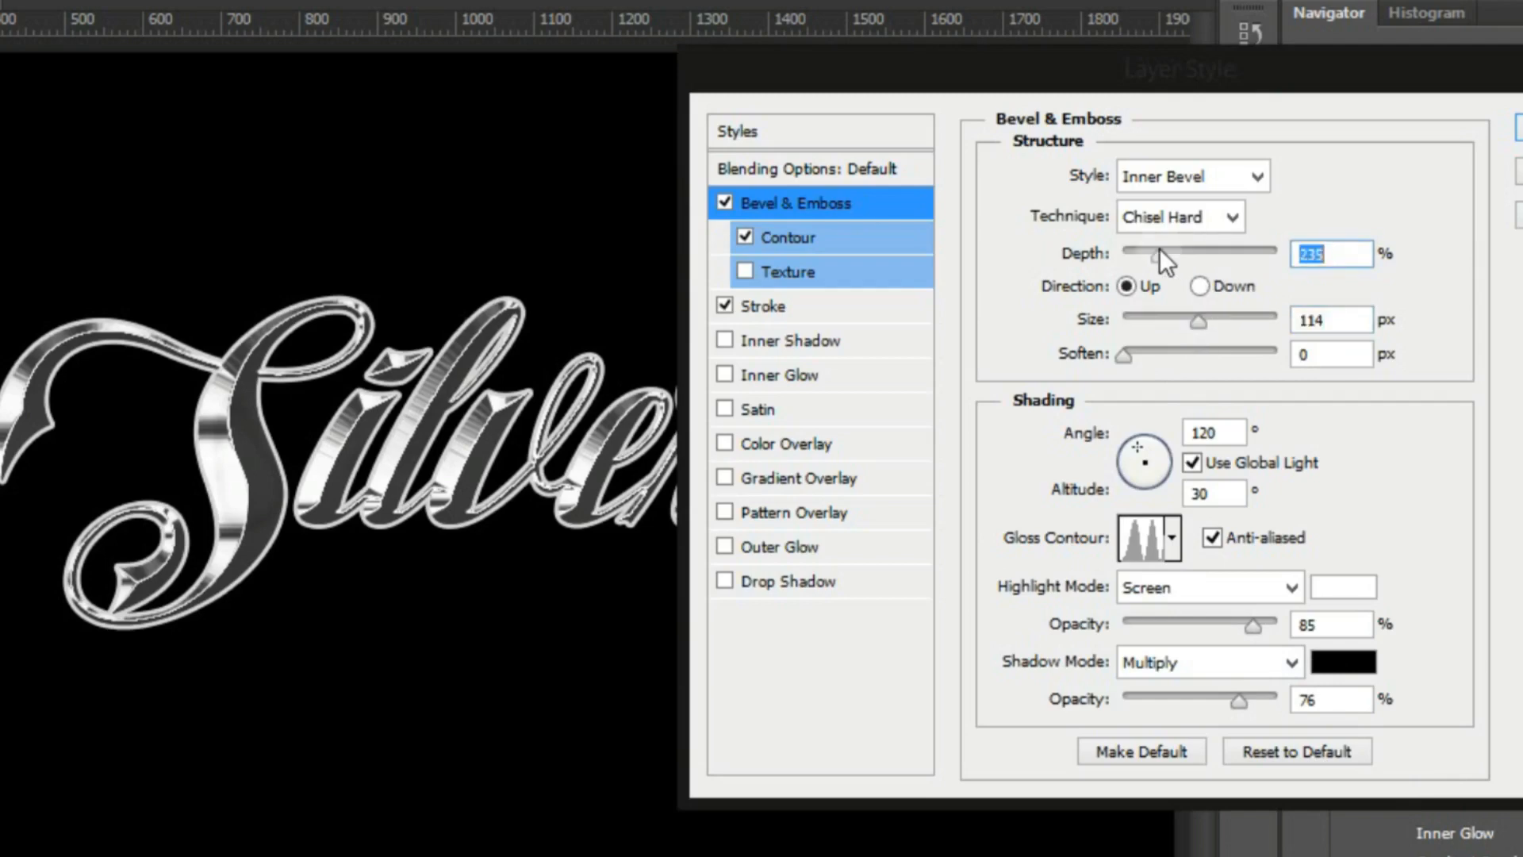
Change the Silver copy's stroke fill from a solid colour to a gradient
click(777, 309)
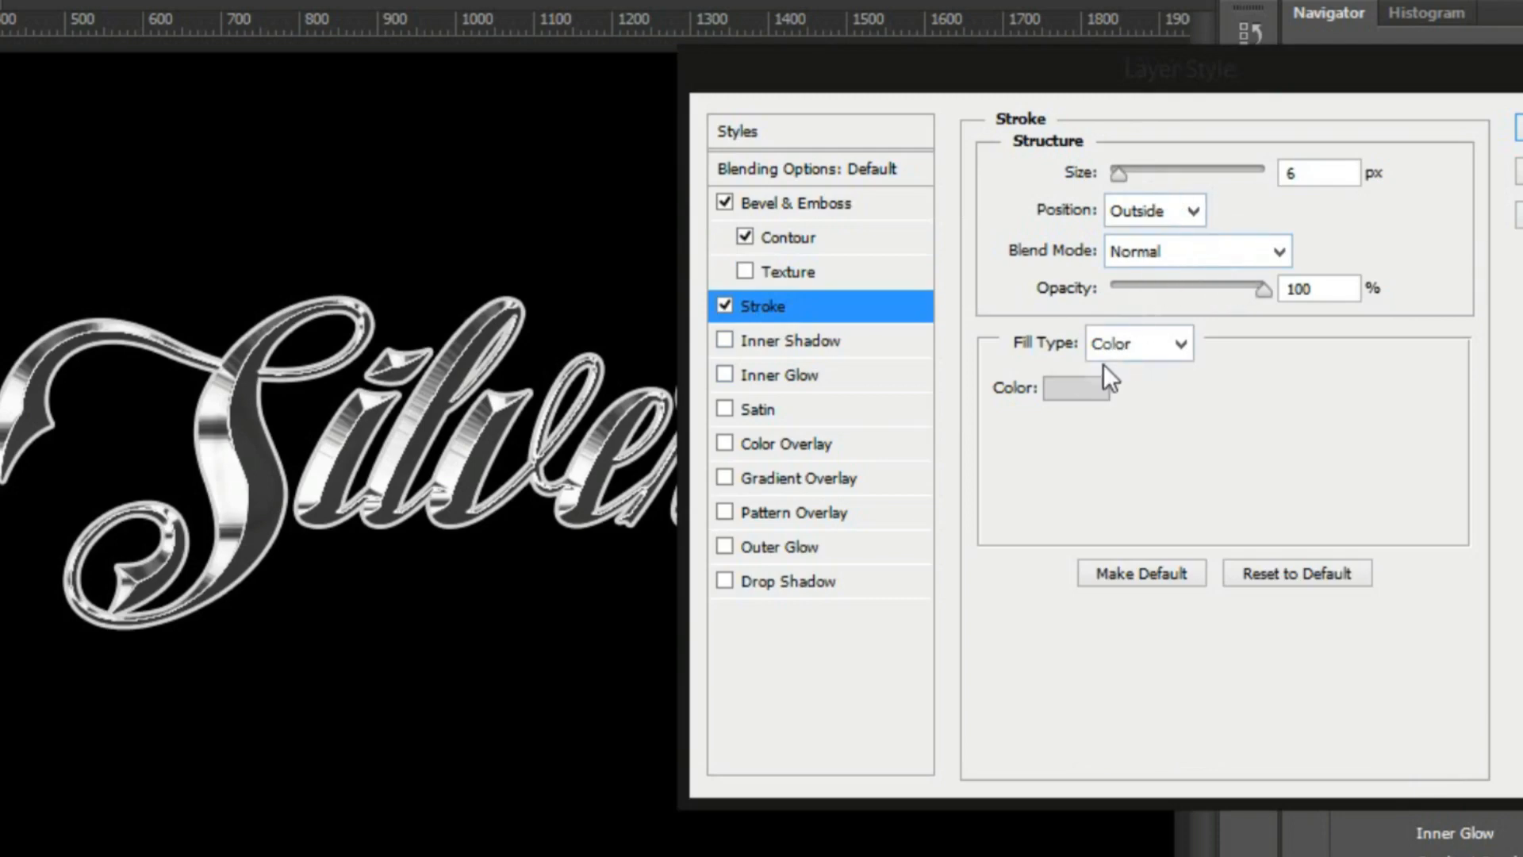
click(1083, 389)
click(1427, 196)
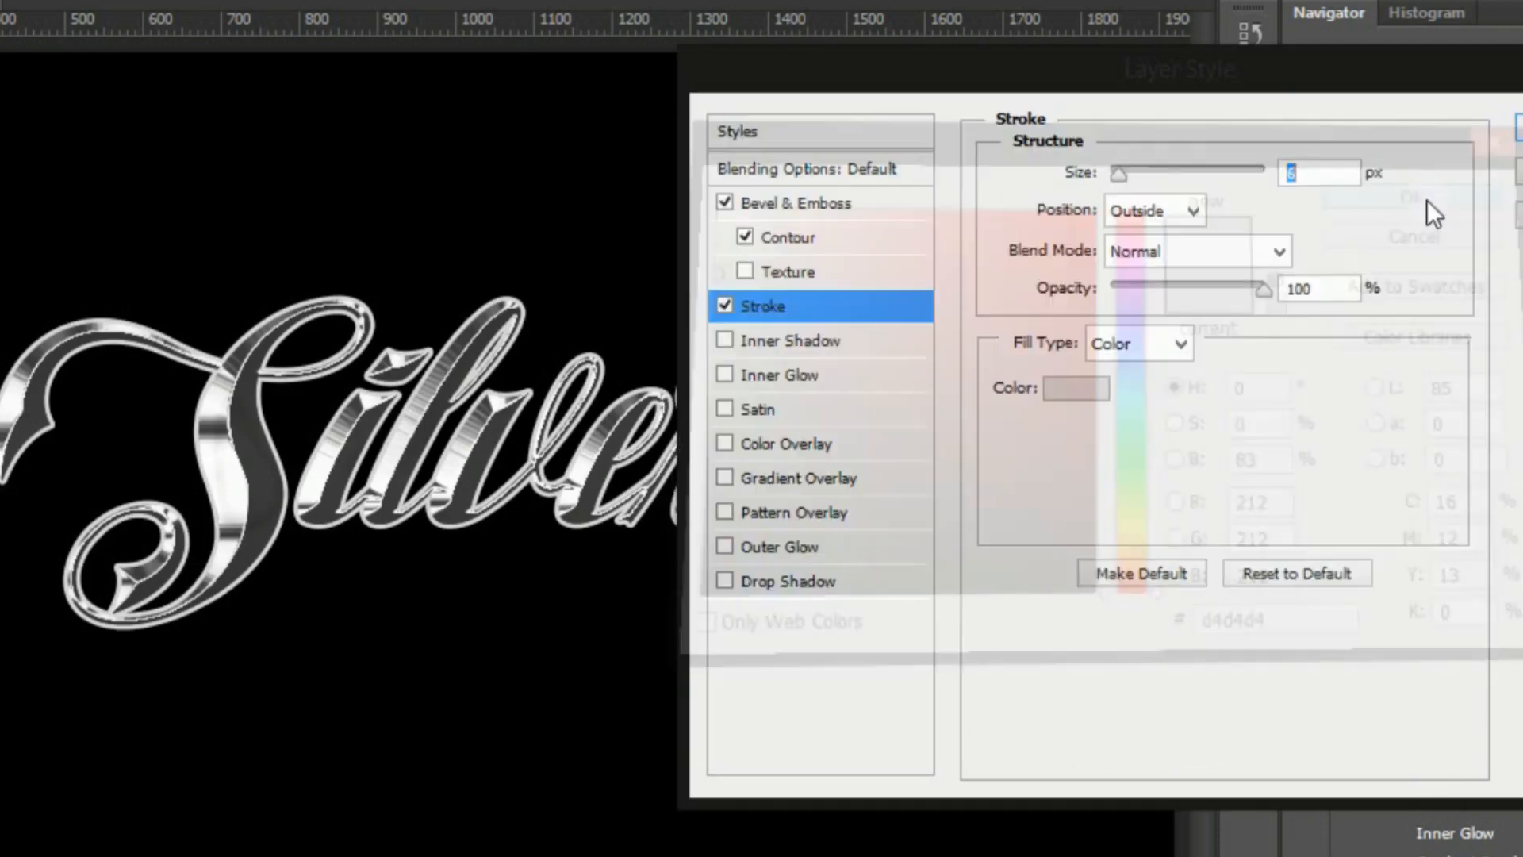
click(1180, 344)
click(1144, 397)
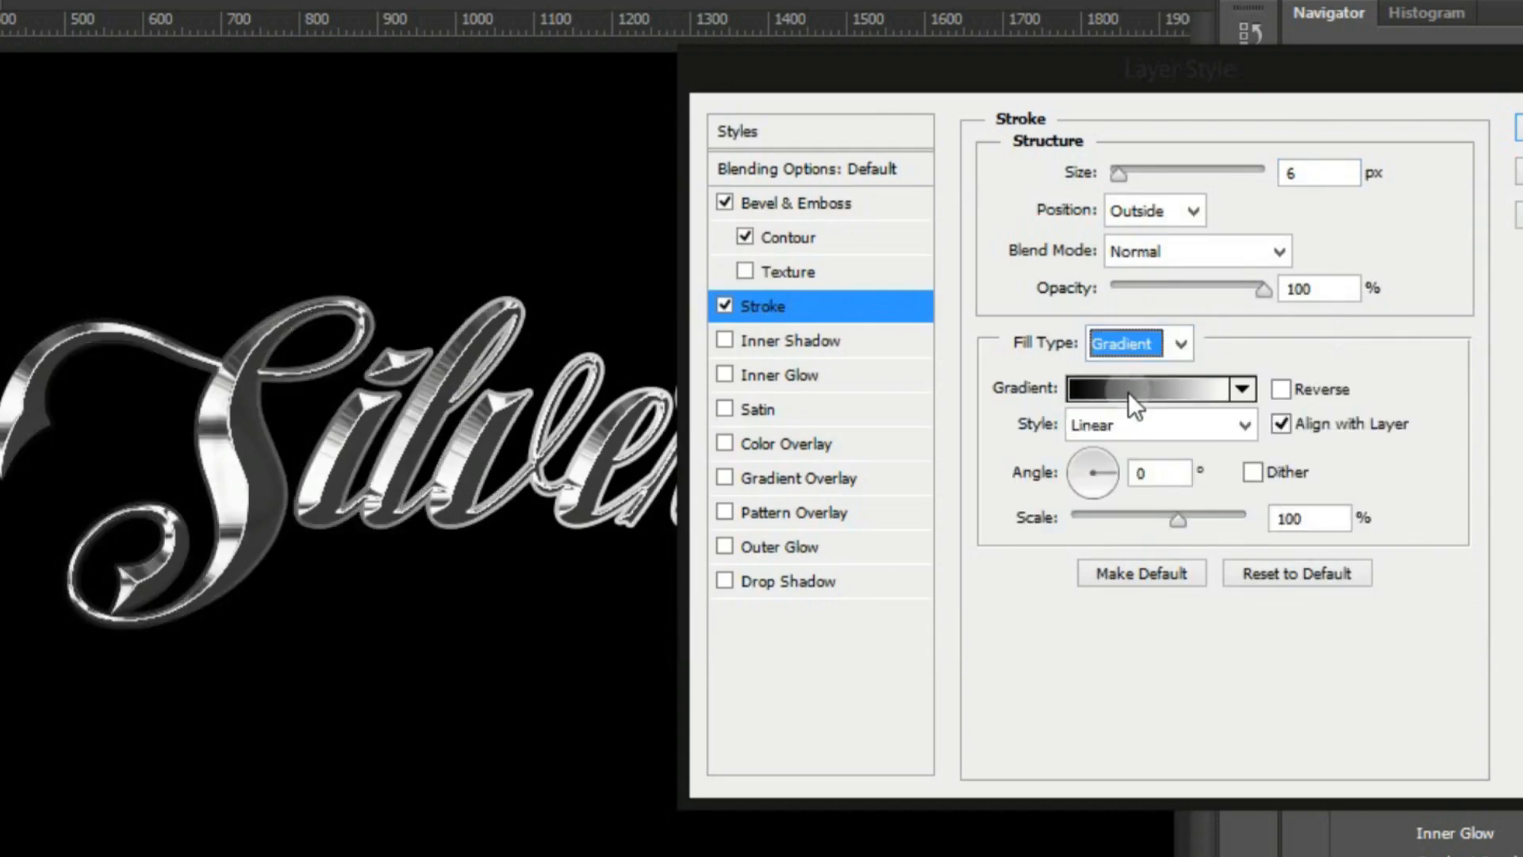
Set the starting colour stop of the stroke gradient to light grey dedede
click(1128, 390)
click(2, 716)
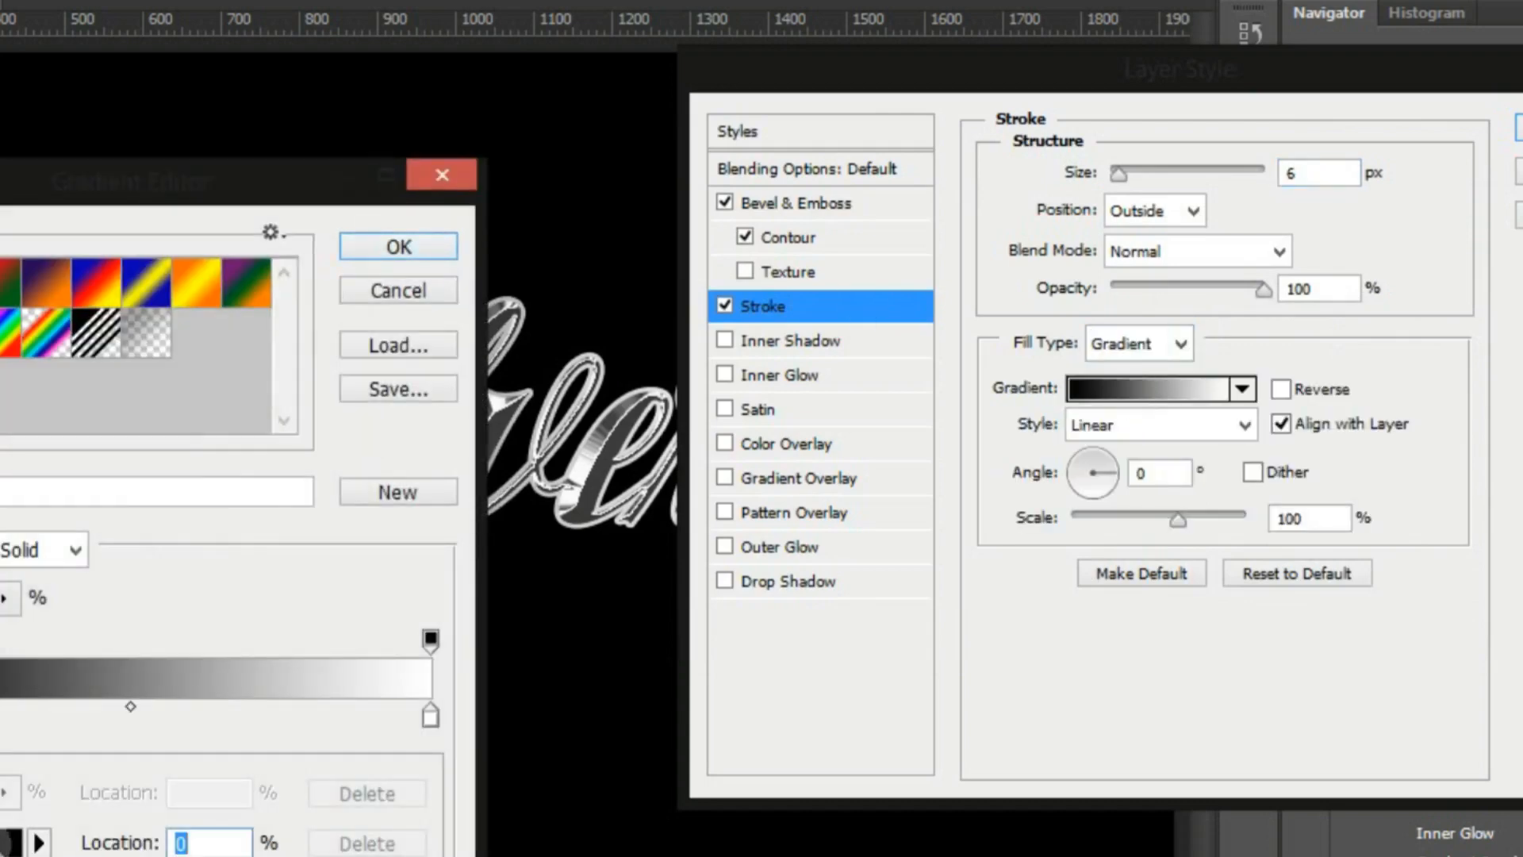
click(6, 843)
drag(634, 255, 641, 251)
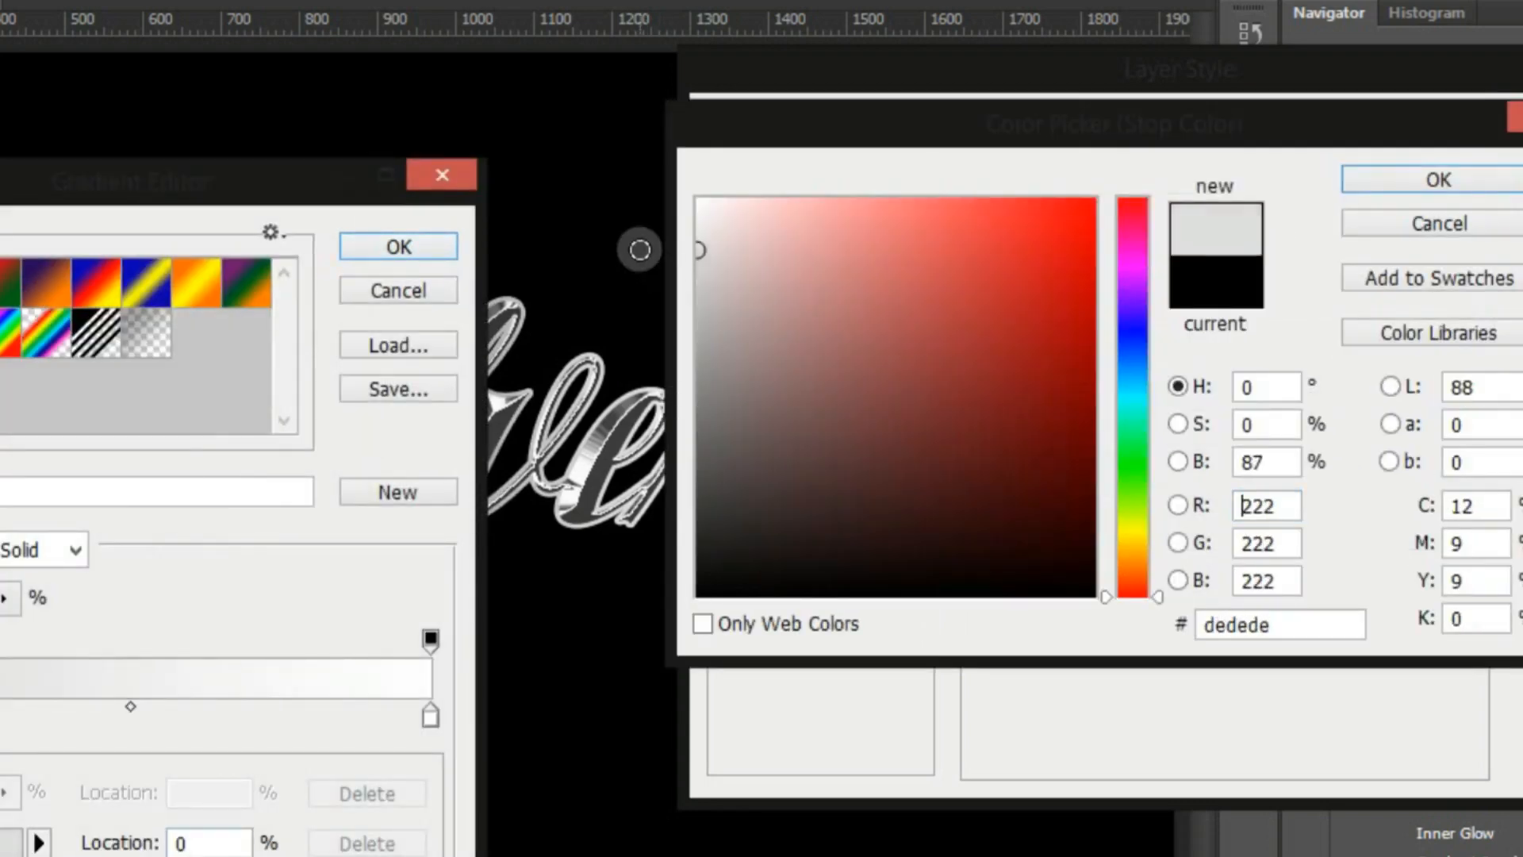
click(1362, 181)
Set the stroke gradient's end stop to a medium grey, apply it, and choose the Reflected gradient style
click(431, 714)
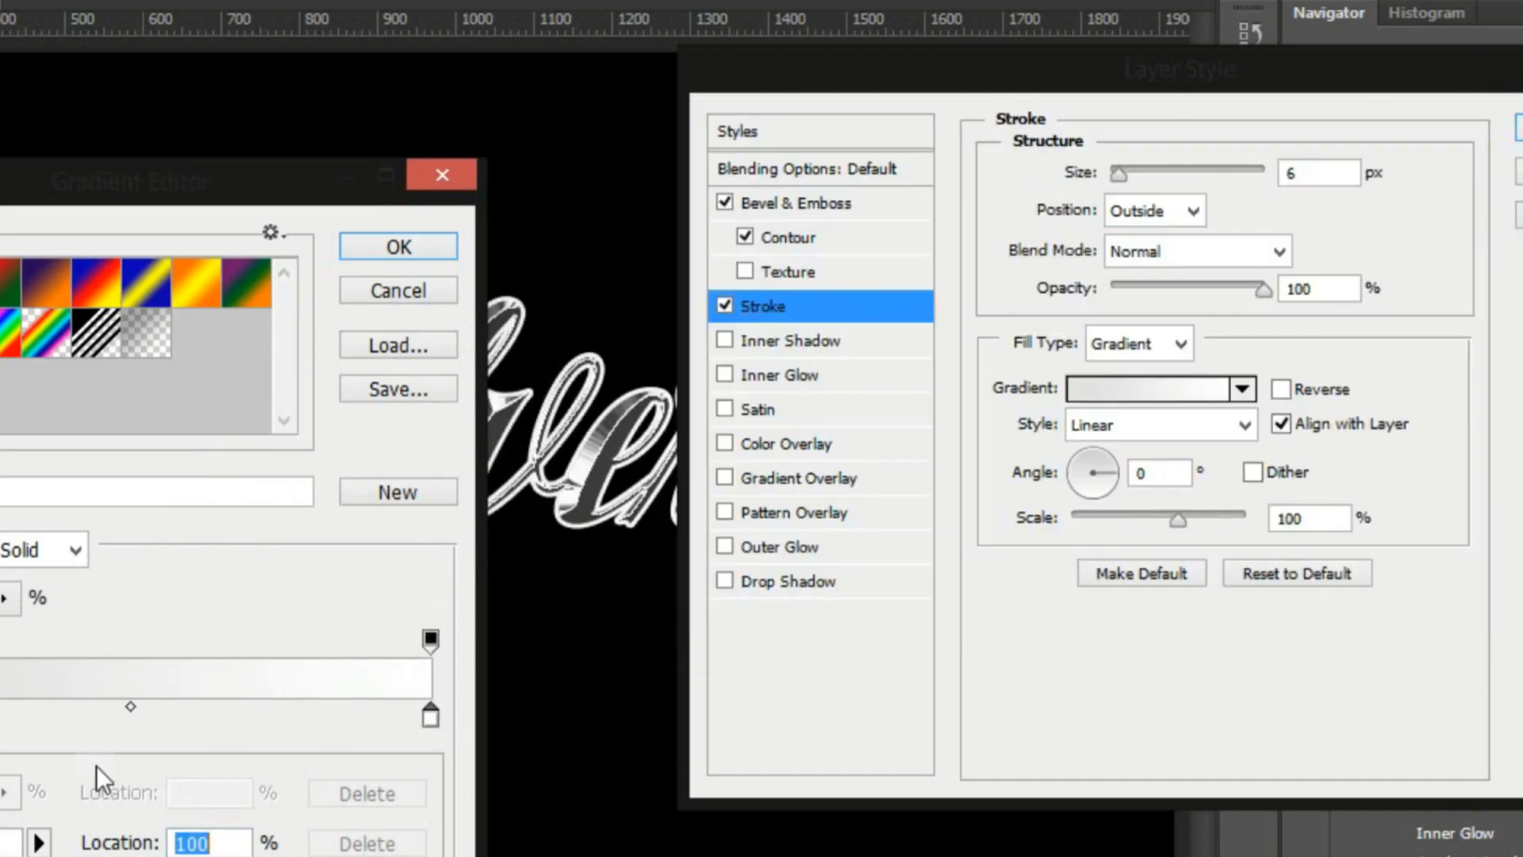
click(5, 846)
mouse_move(710, 298)
mouse_down()
mouse_move(663, 289)
mouse_move(670, 325)
mouse_up()
click(1359, 184)
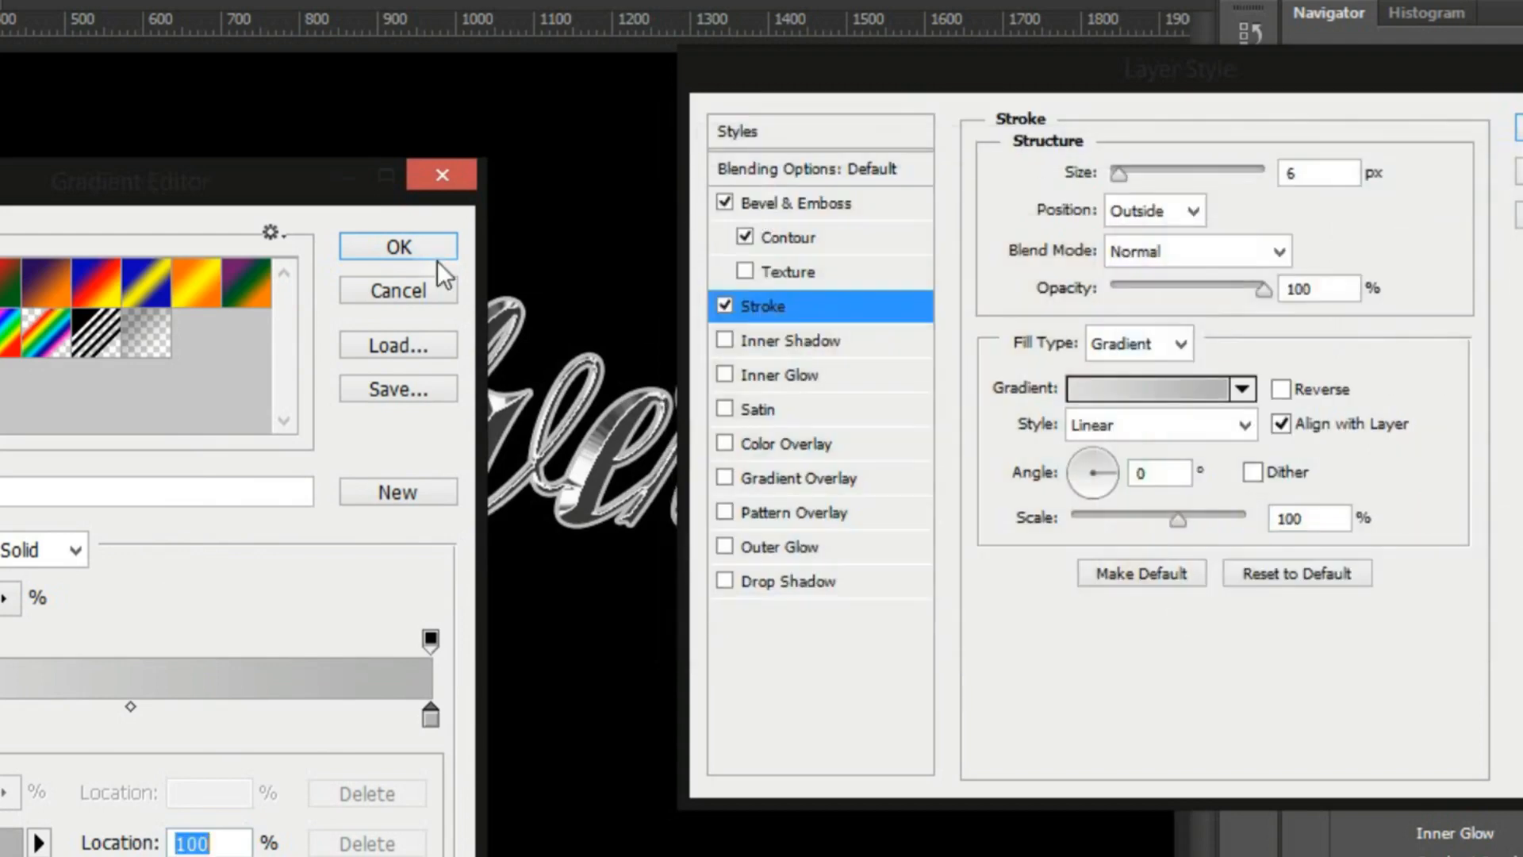
click(429, 252)
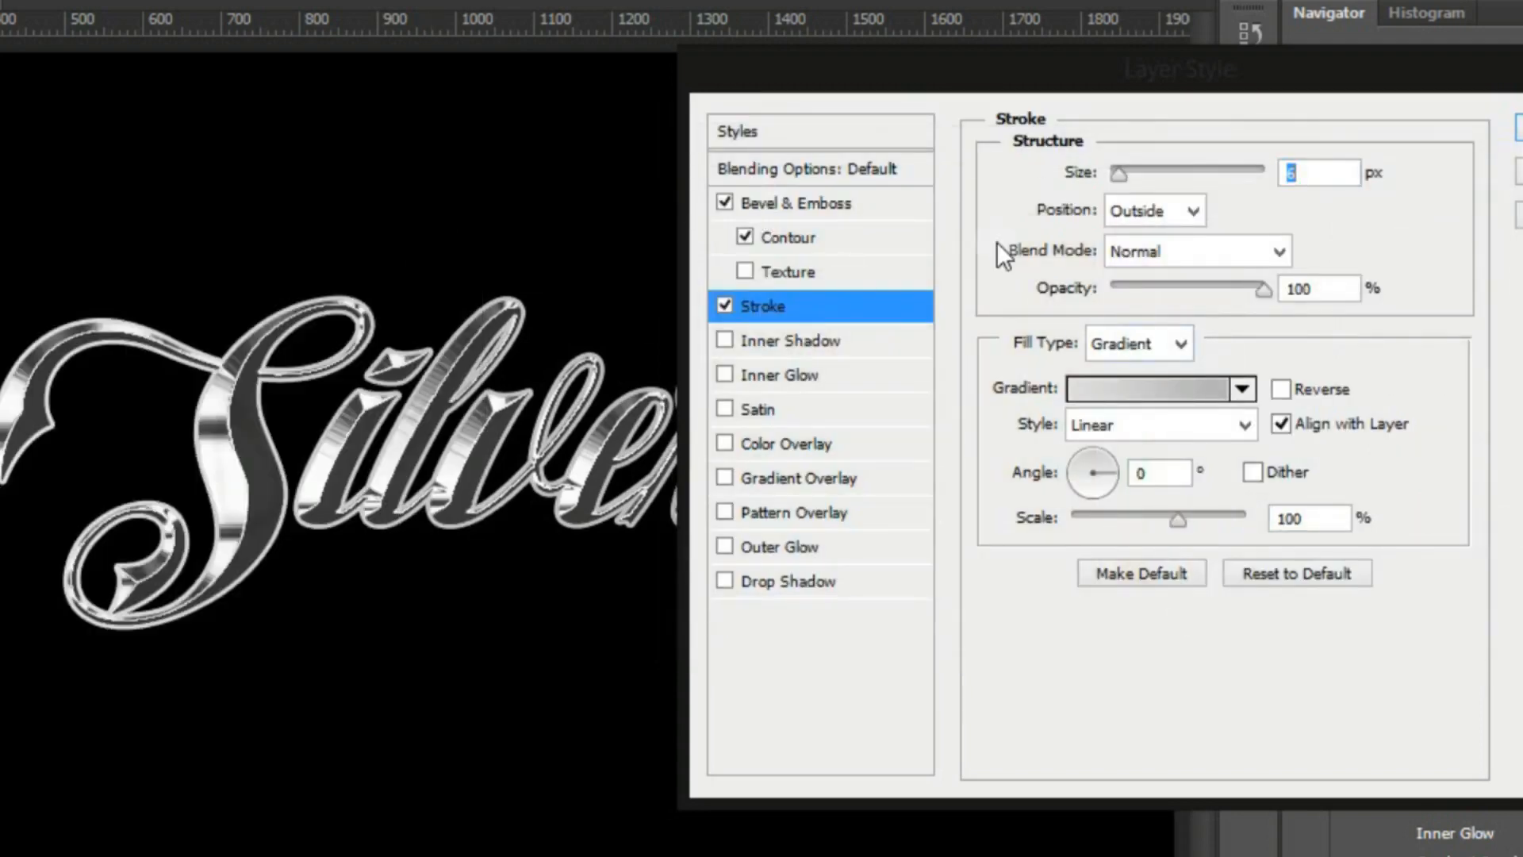
click(1246, 424)
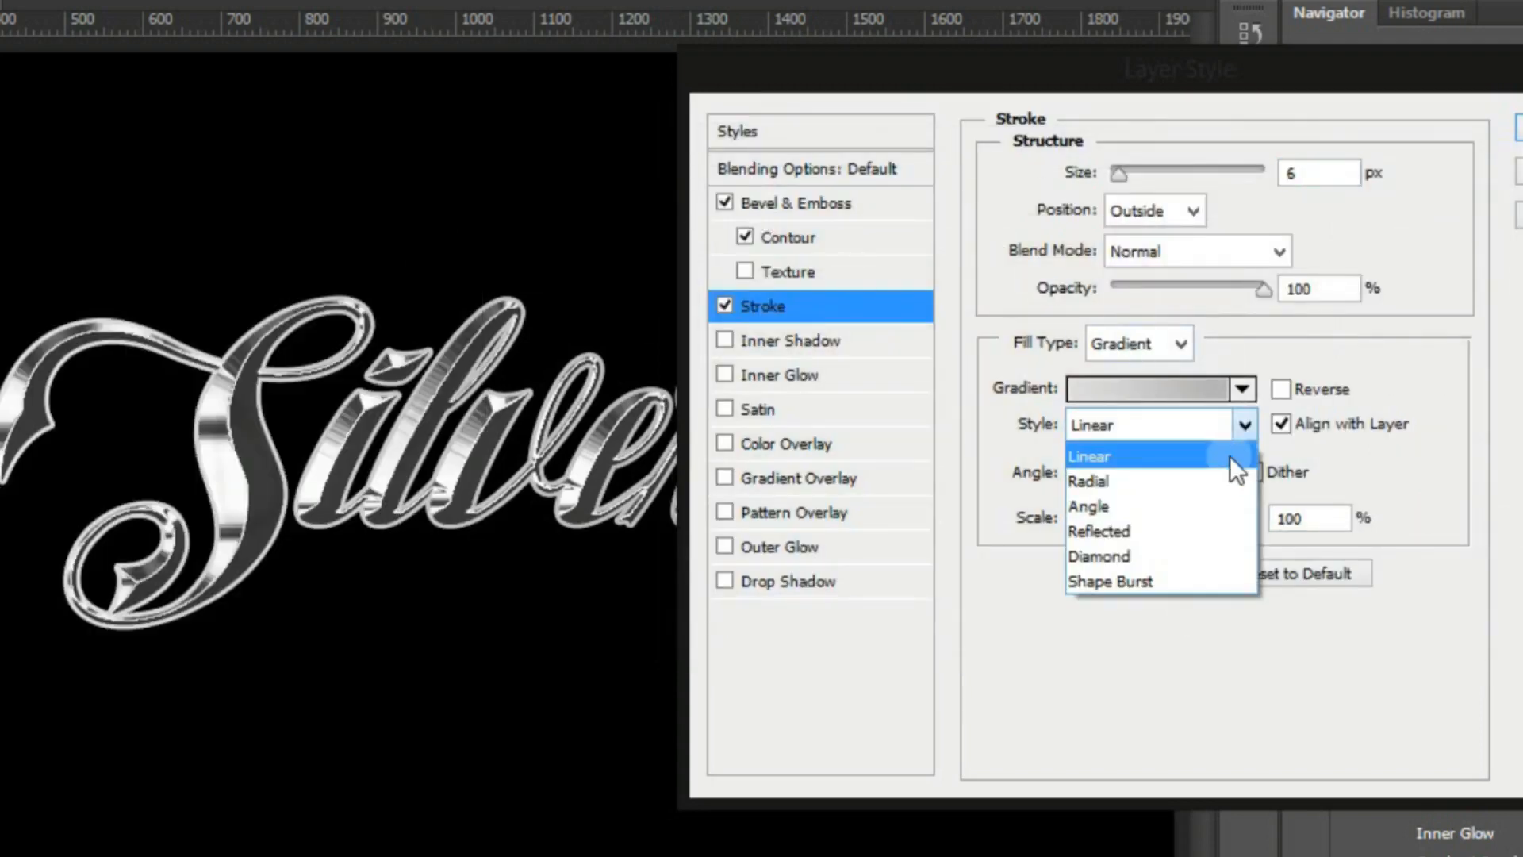
click(1204, 523)
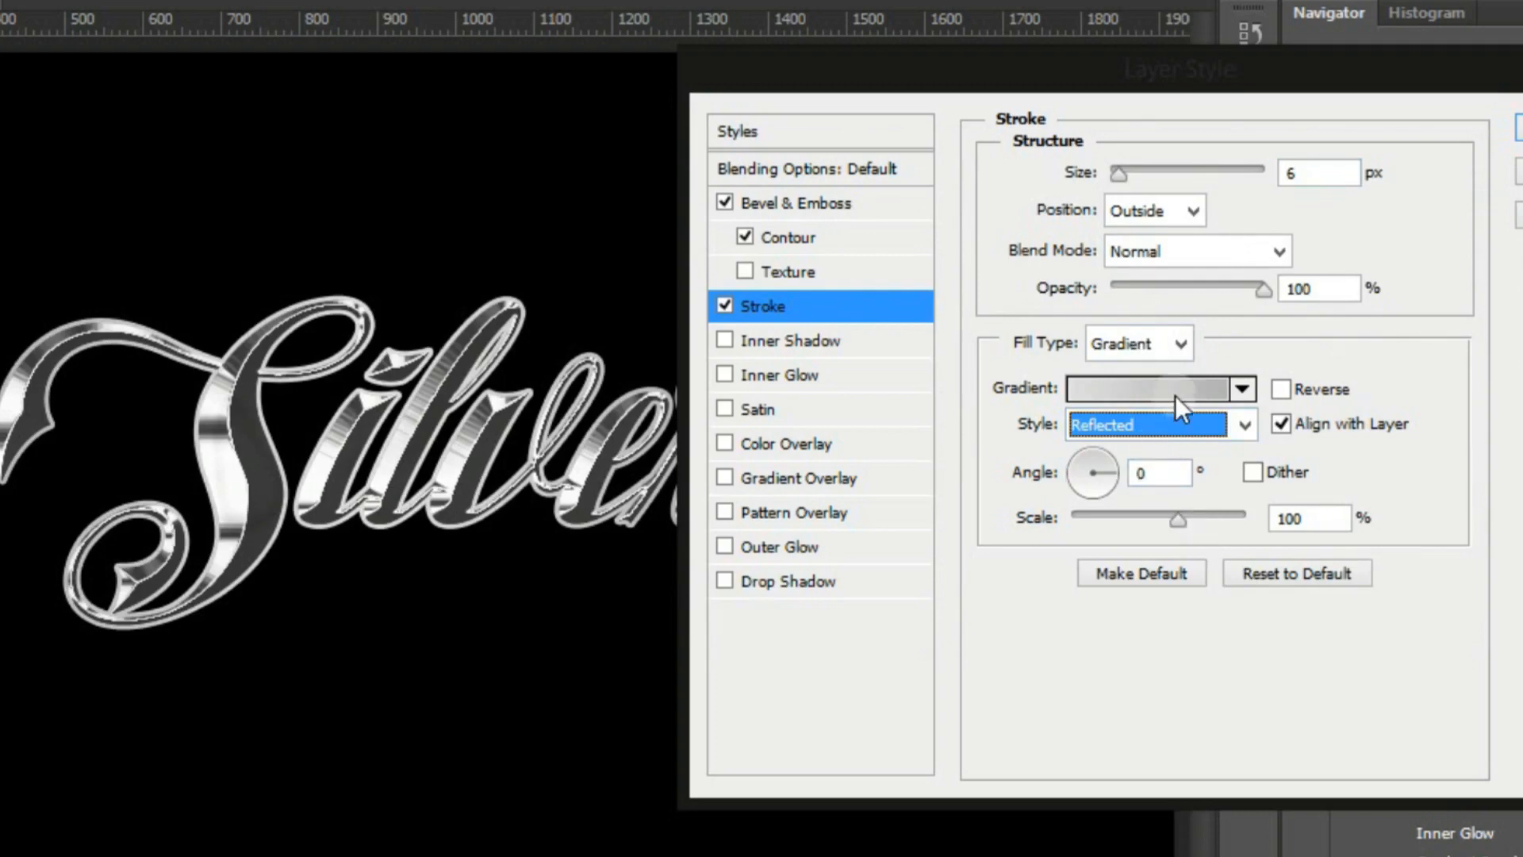
Set the copy's bevel size to 68 px and keep the Chisel Hard technique
click(815, 204)
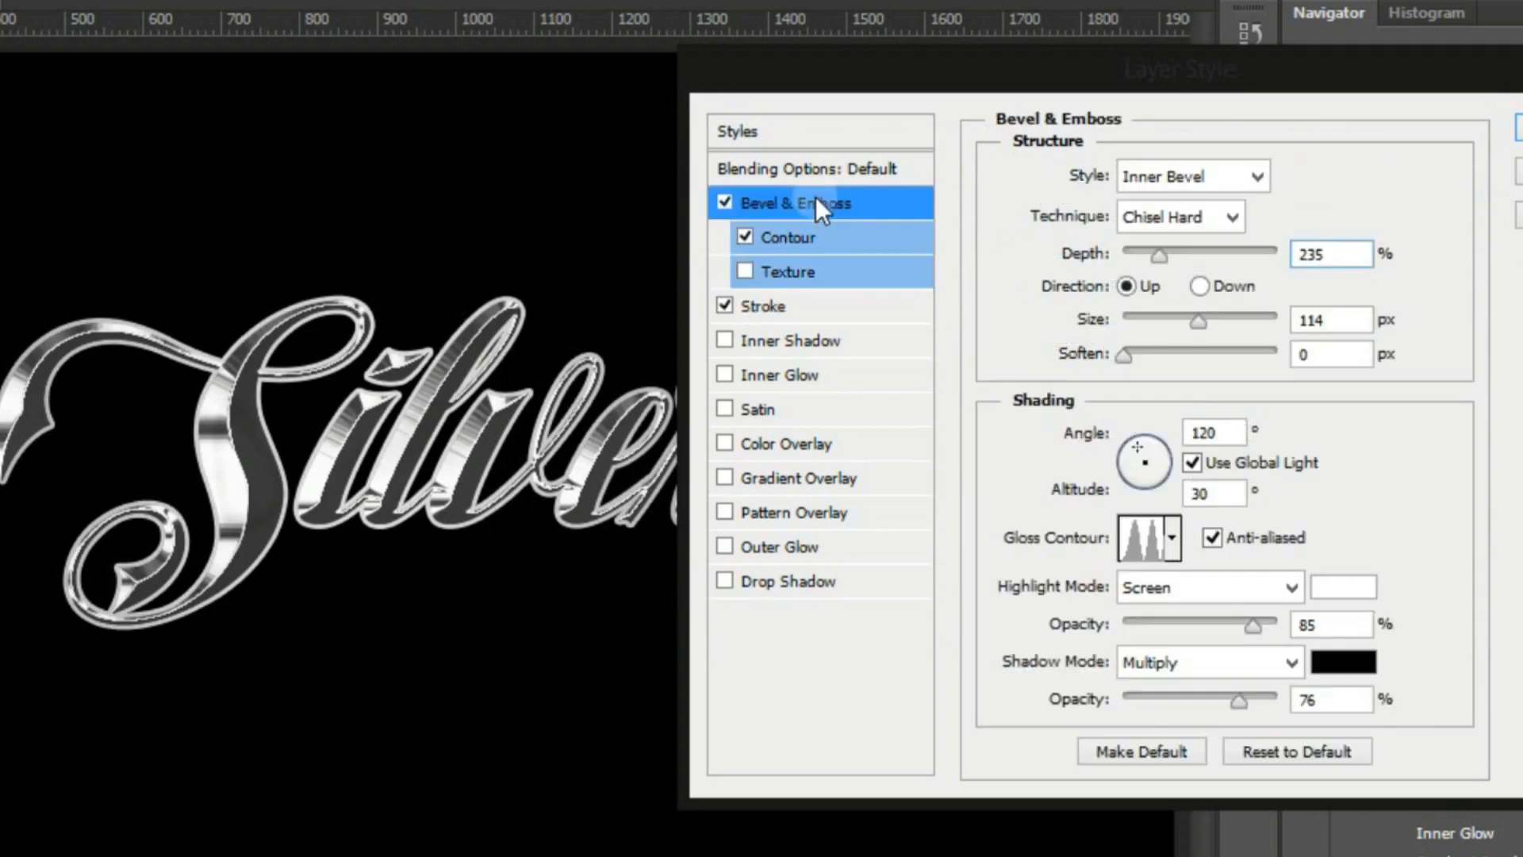
click(1173, 318)
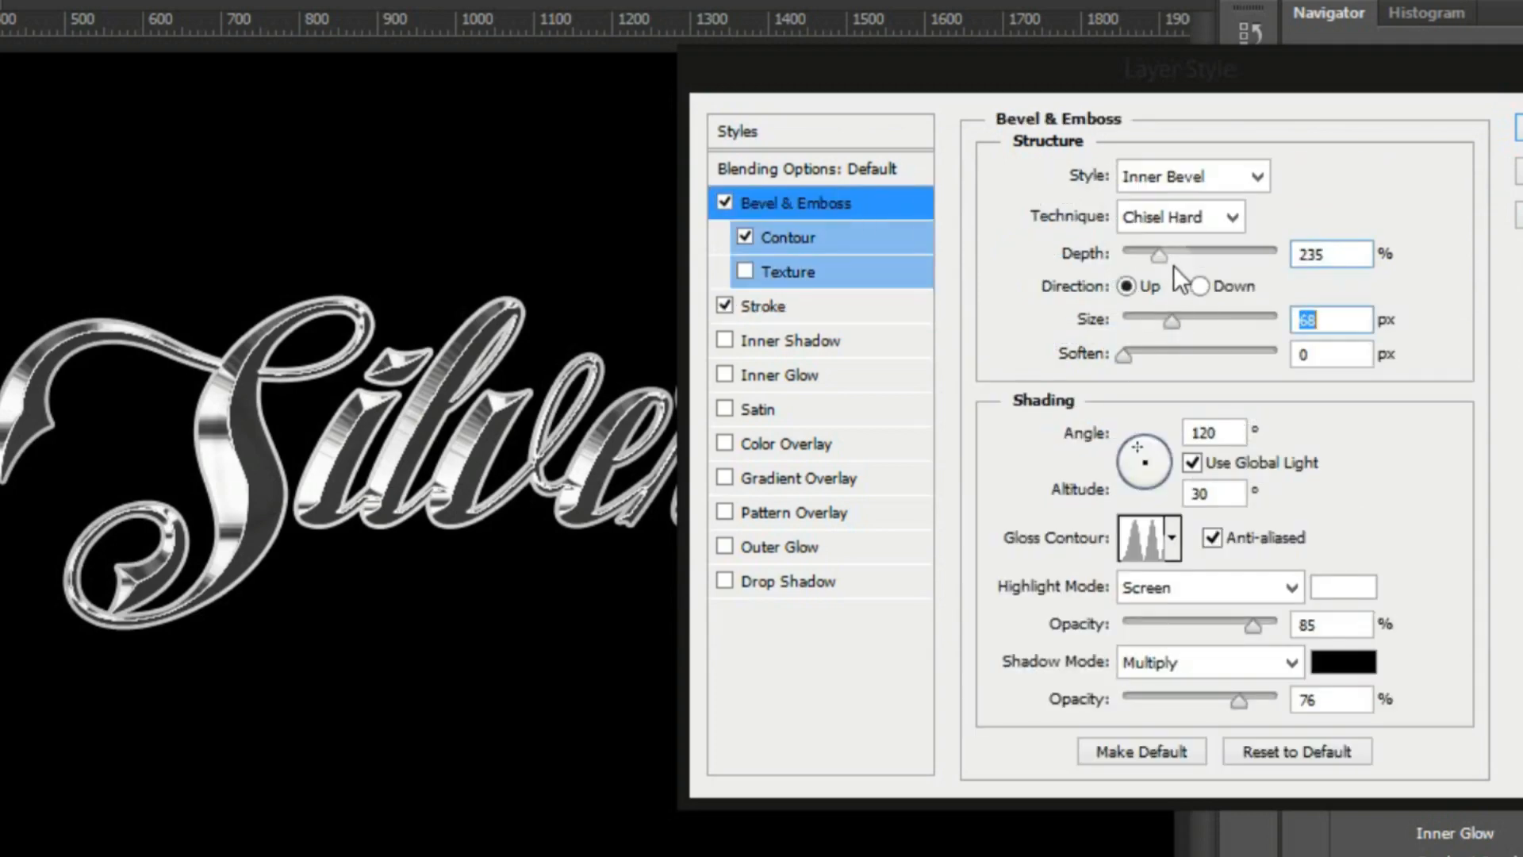
click(1228, 227)
click(1209, 276)
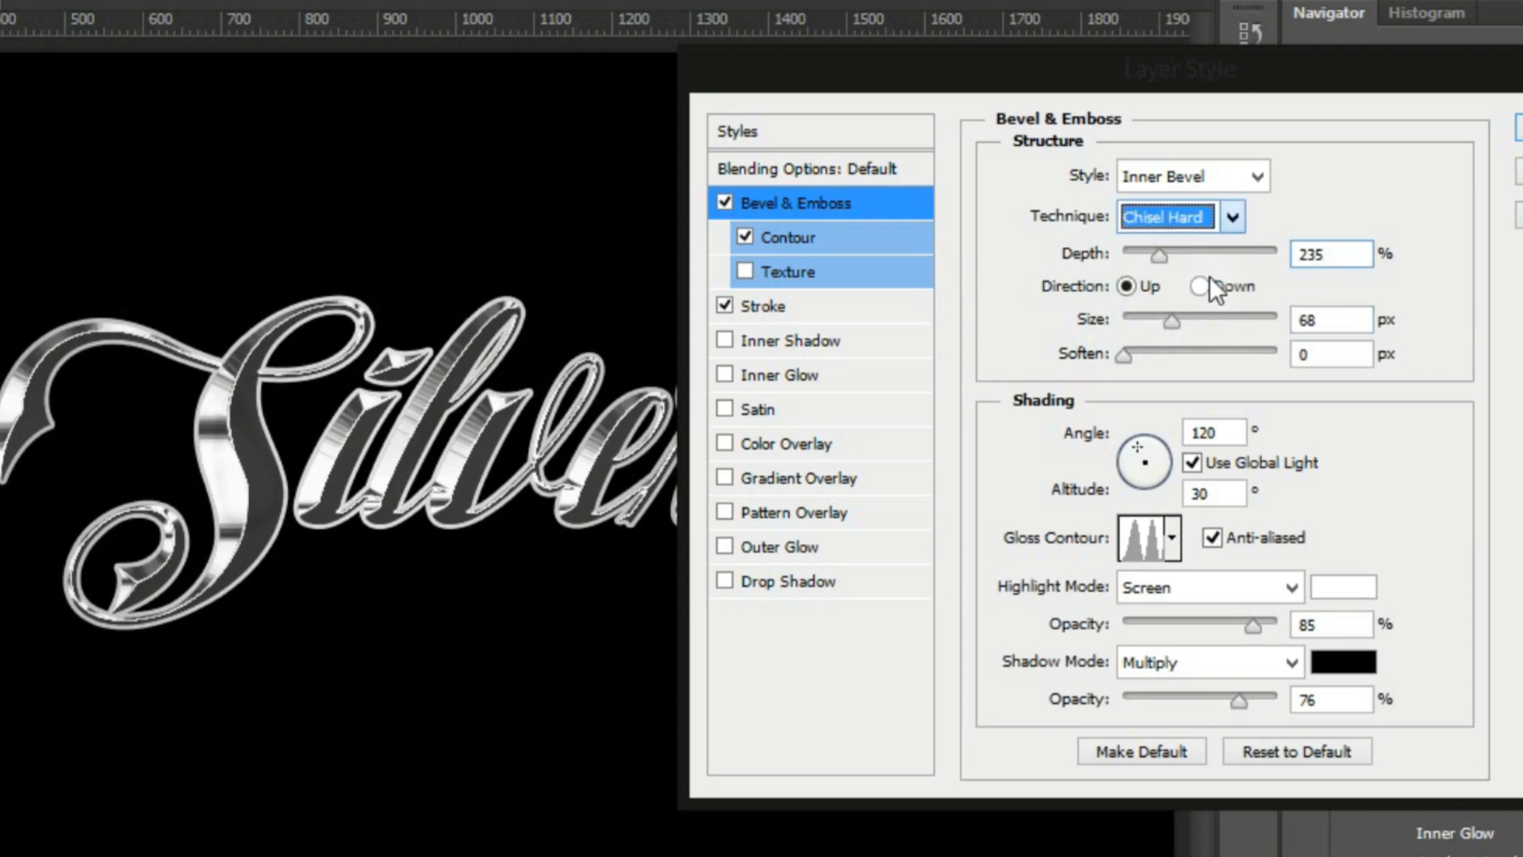
Try the straight ramp and rounded gloss contours on the bevel, returning to the double-peaked contour
click(1174, 544)
click(996, 609)
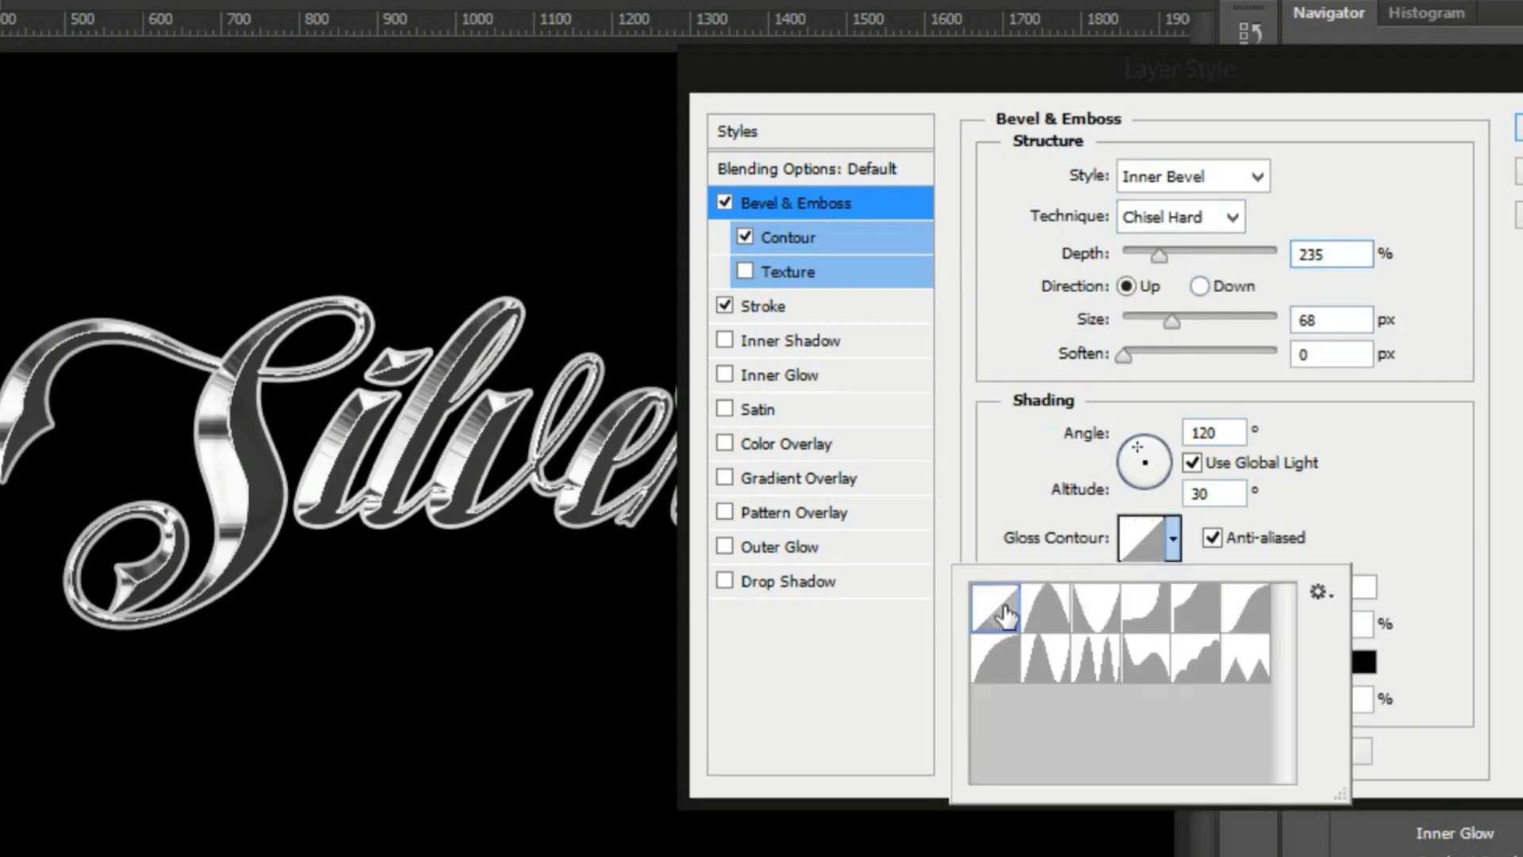
click(1001, 657)
click(1094, 657)
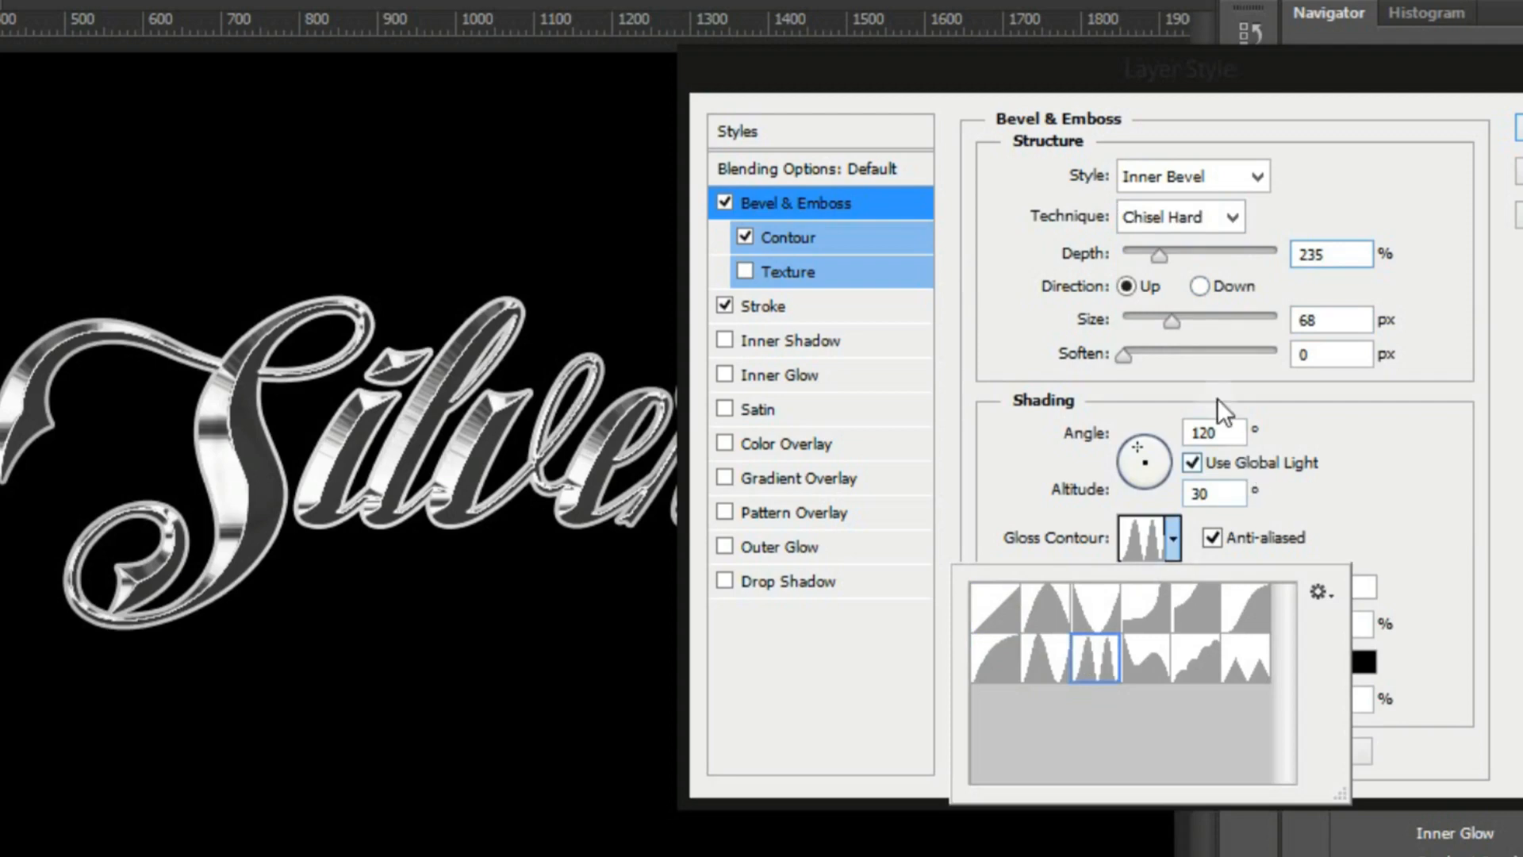
Switch the copy's bevel style to Outer Bevel, with a size of 6 px and a depth of 154%
click(1205, 320)
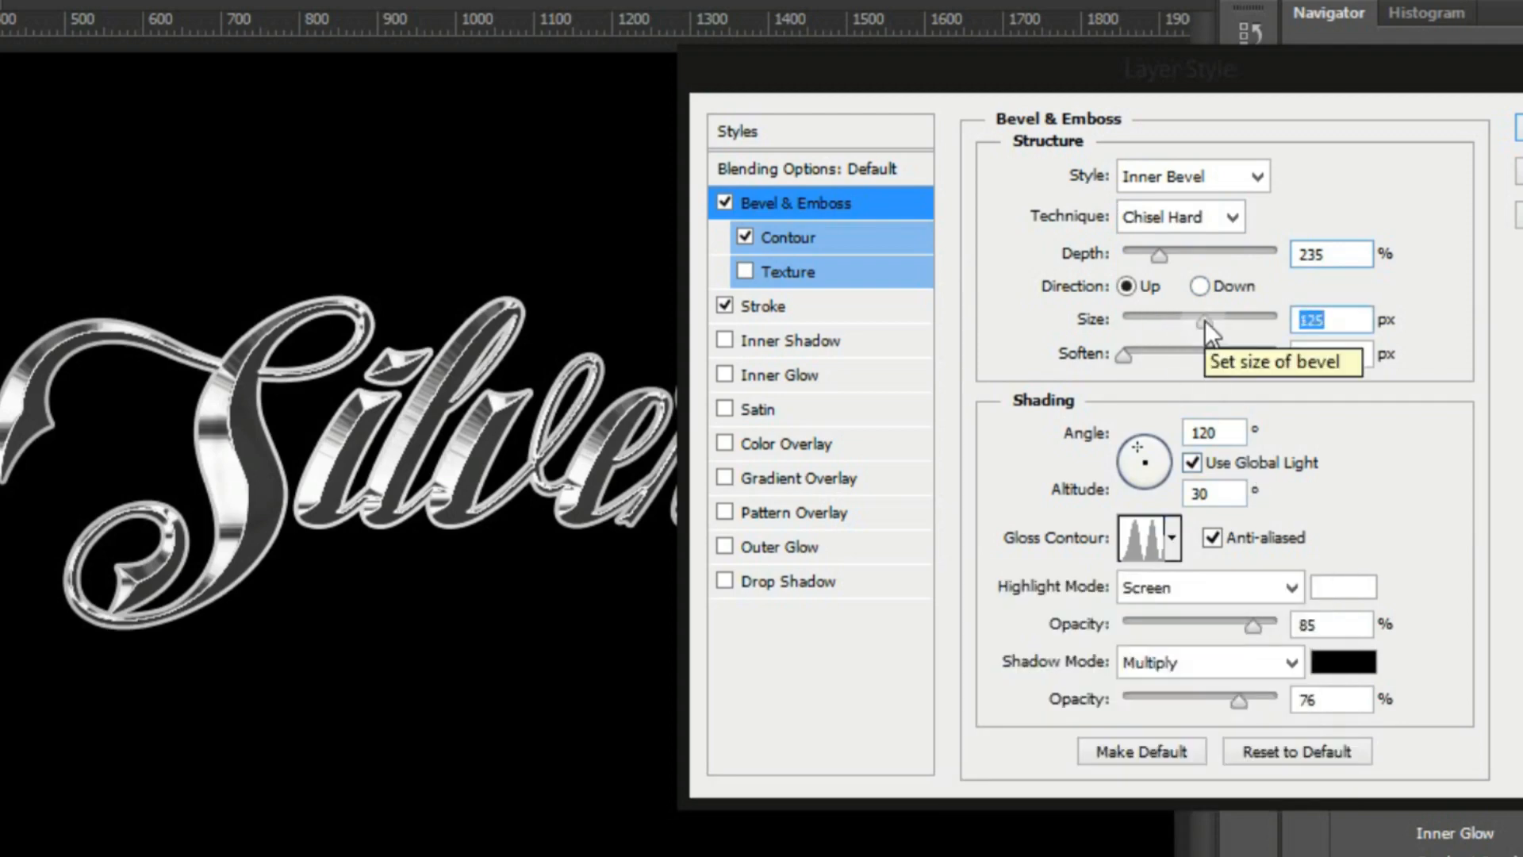
click(1252, 179)
click(1225, 203)
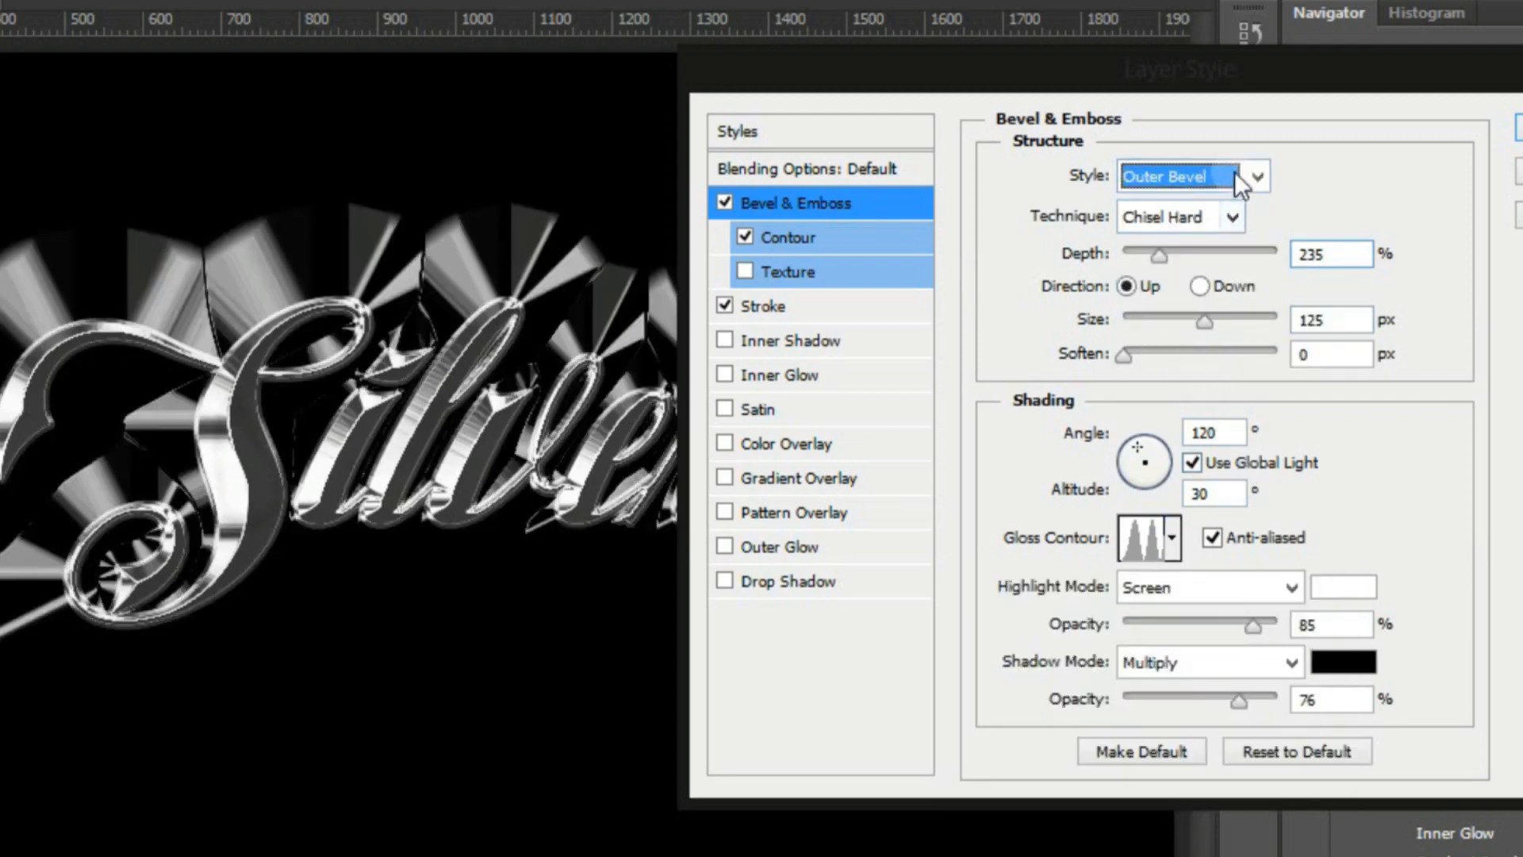
click(1142, 315)
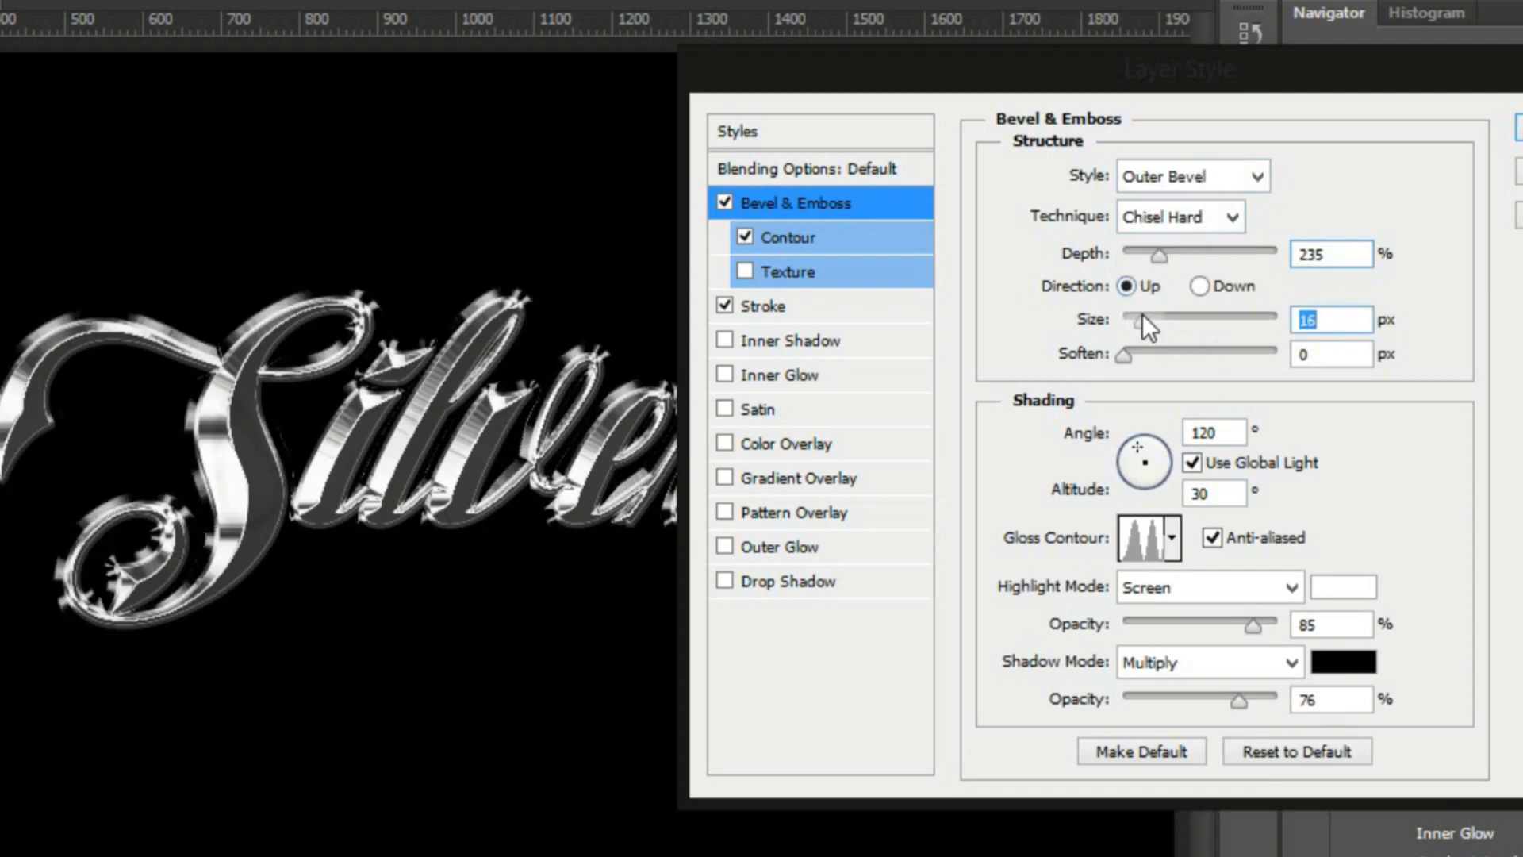
click(1133, 317)
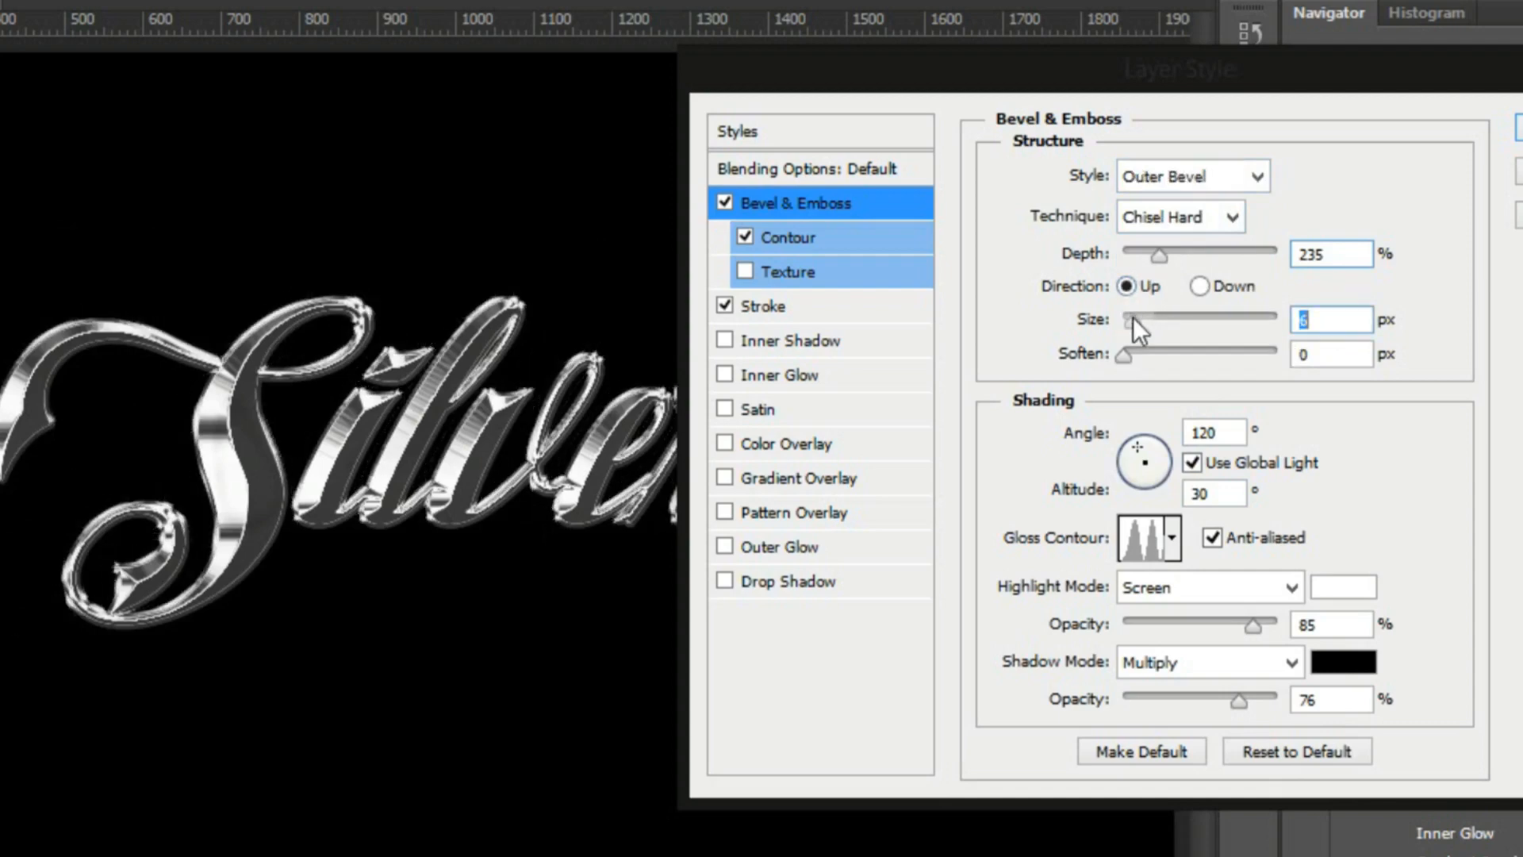
click(1145, 250)
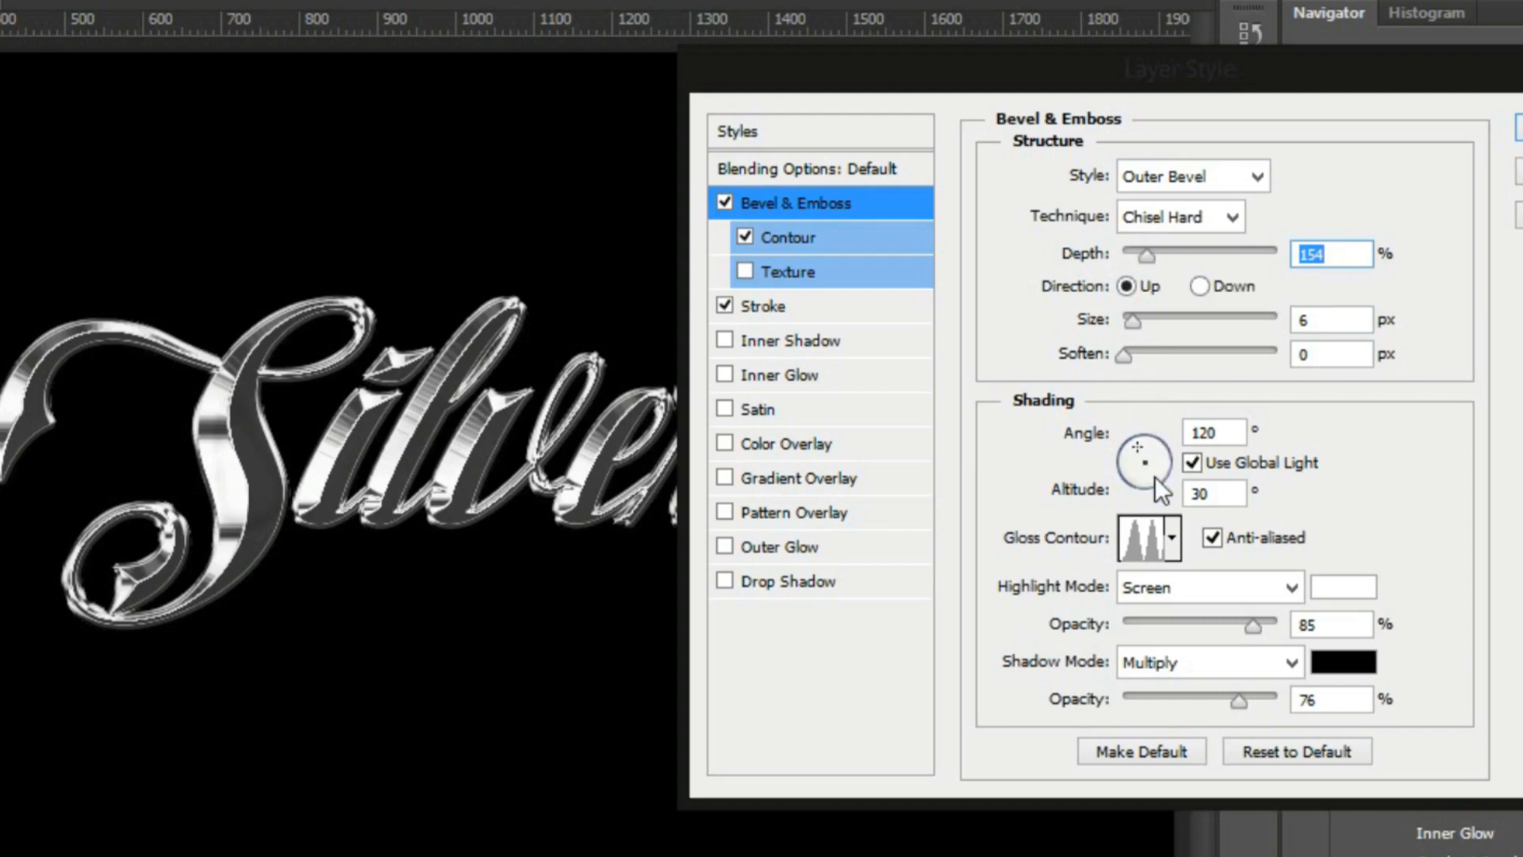
Set the stroke size to 4 px and turn off the bevel's Contour option
click(817, 305)
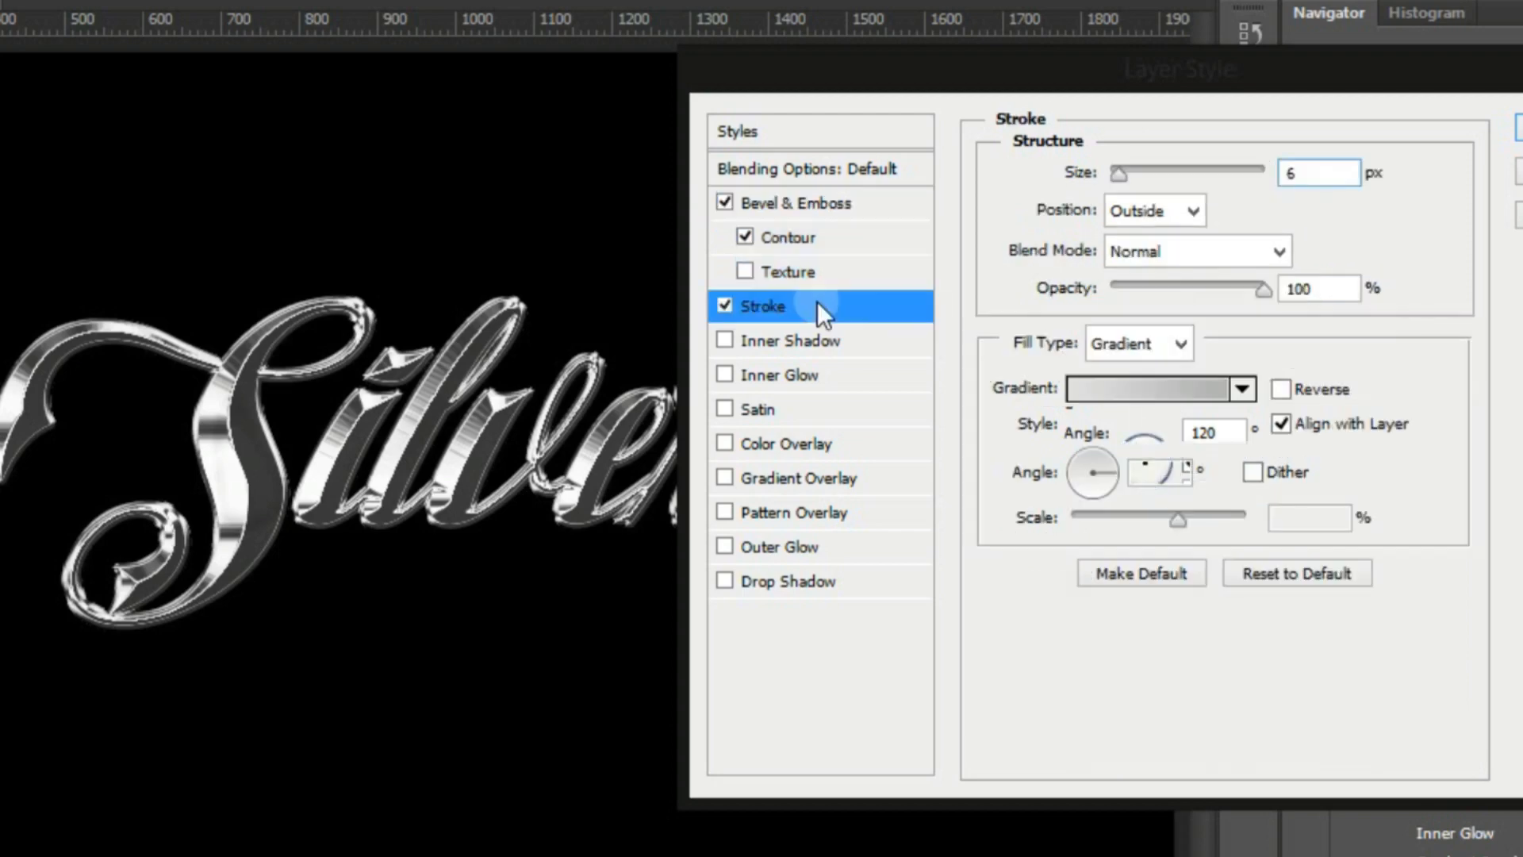
double_click(1317, 169)
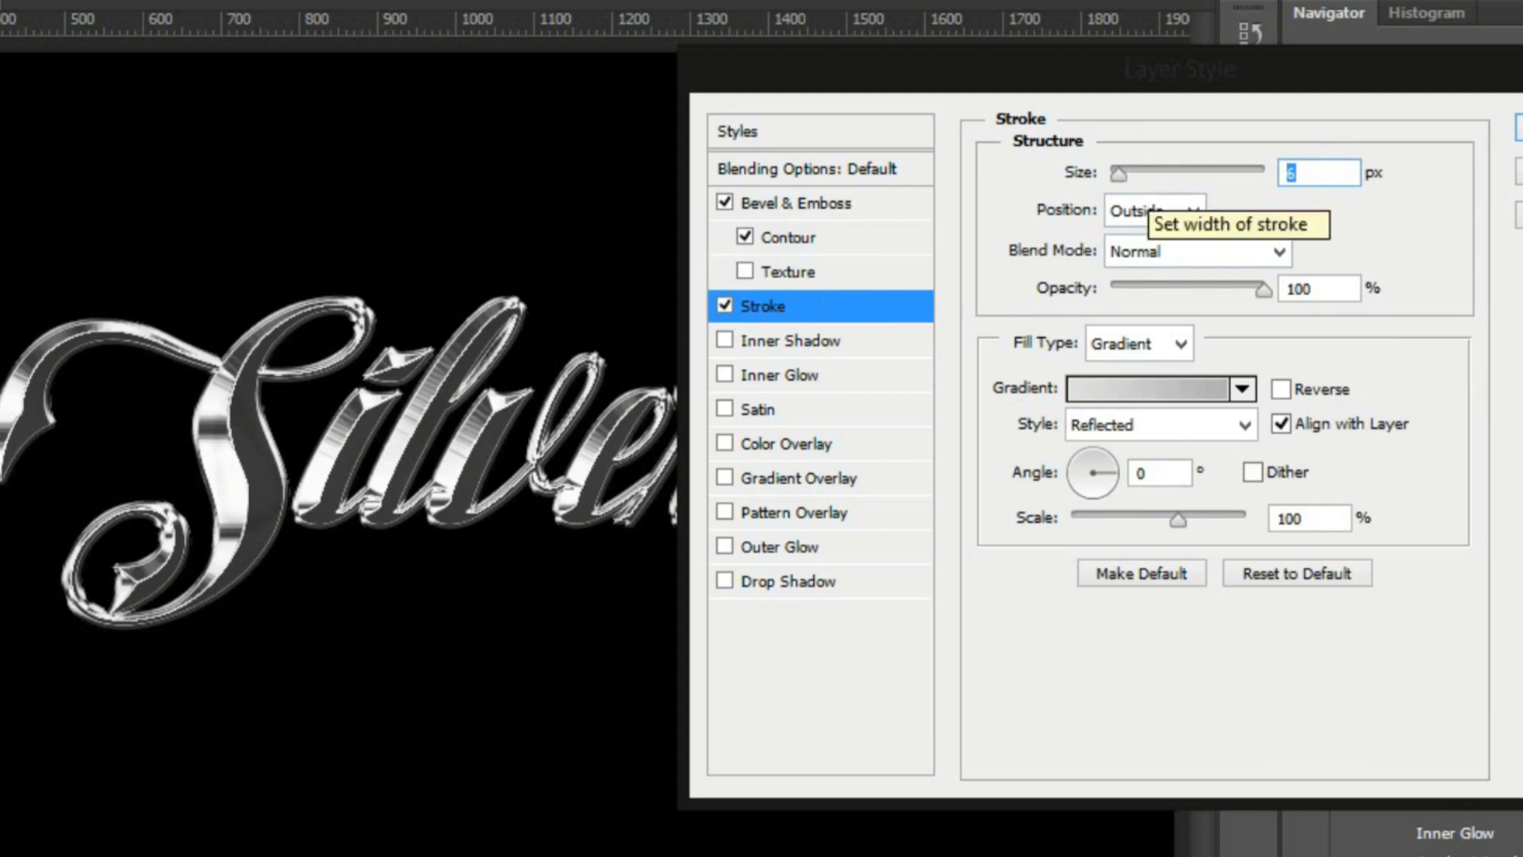
text(4)
click(868, 211)
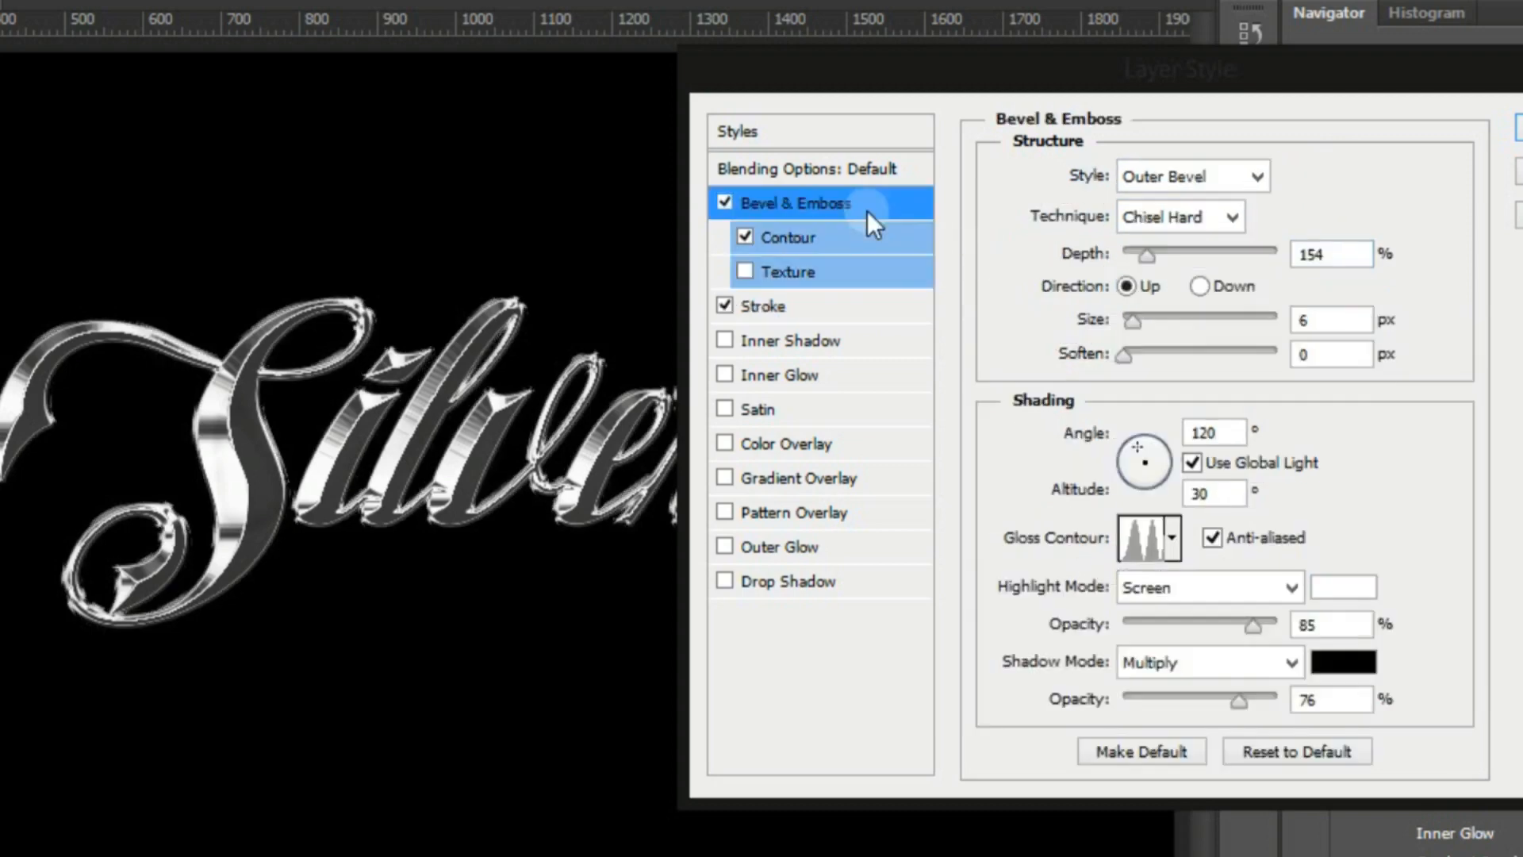
click(759, 240)
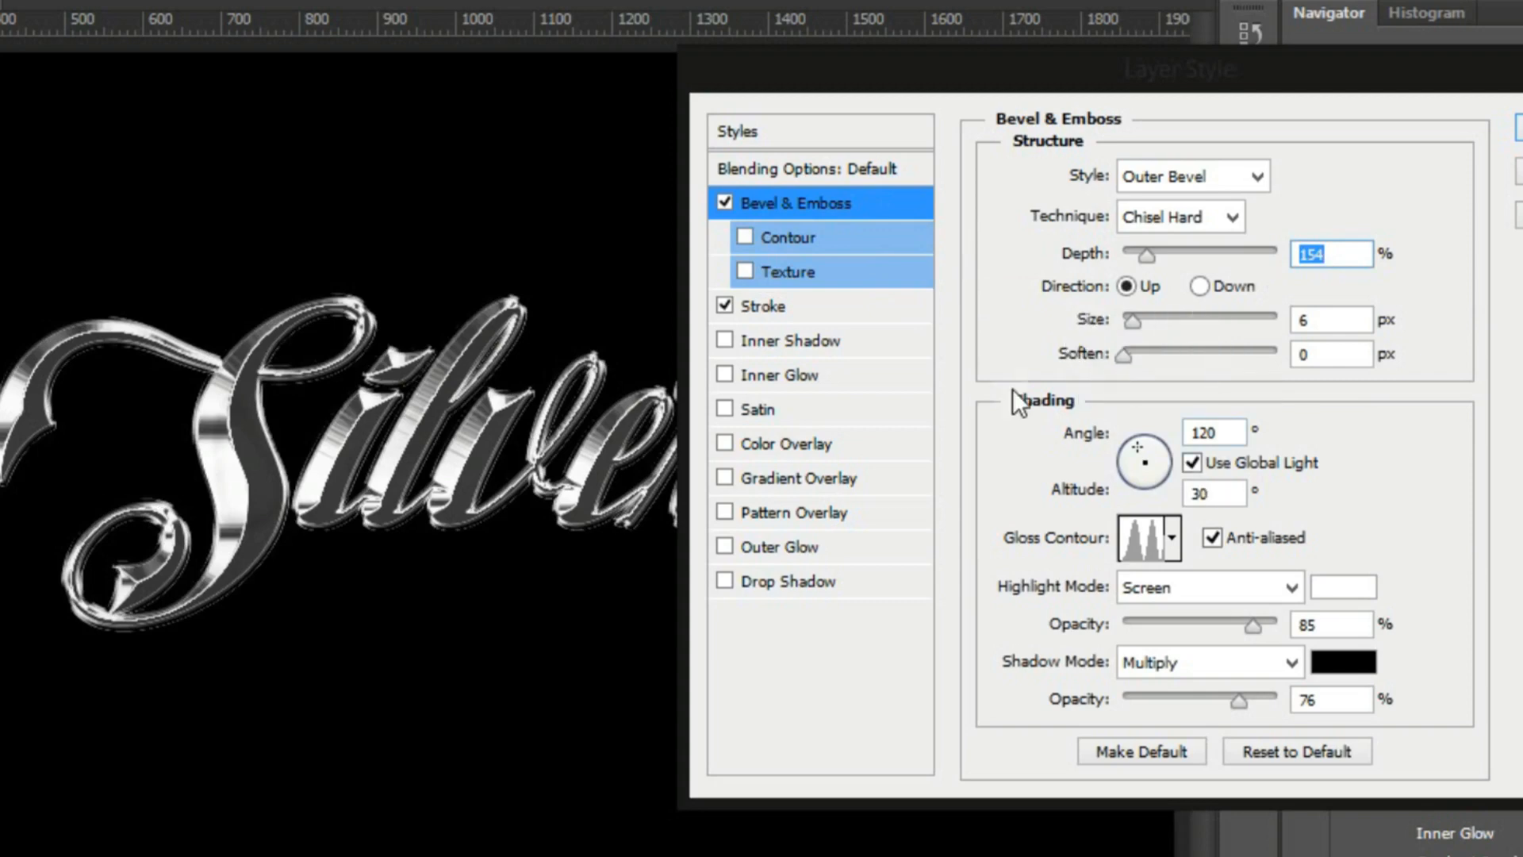
Set the stroke's gradient style to Linear and test the reversed gradient direction, leaving Reverse off
click(767, 306)
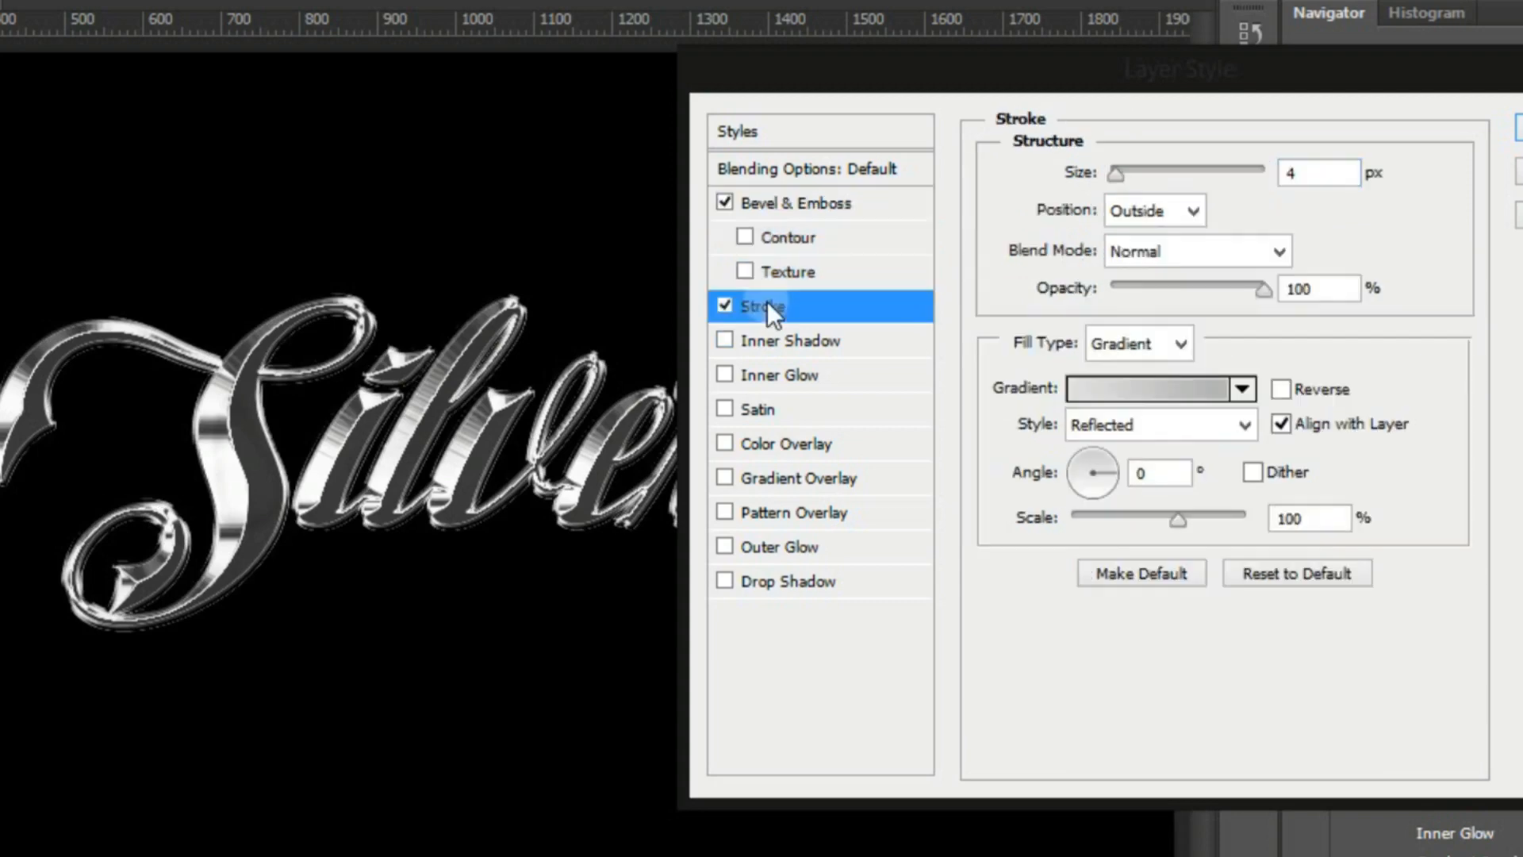
click(1241, 420)
click(1184, 446)
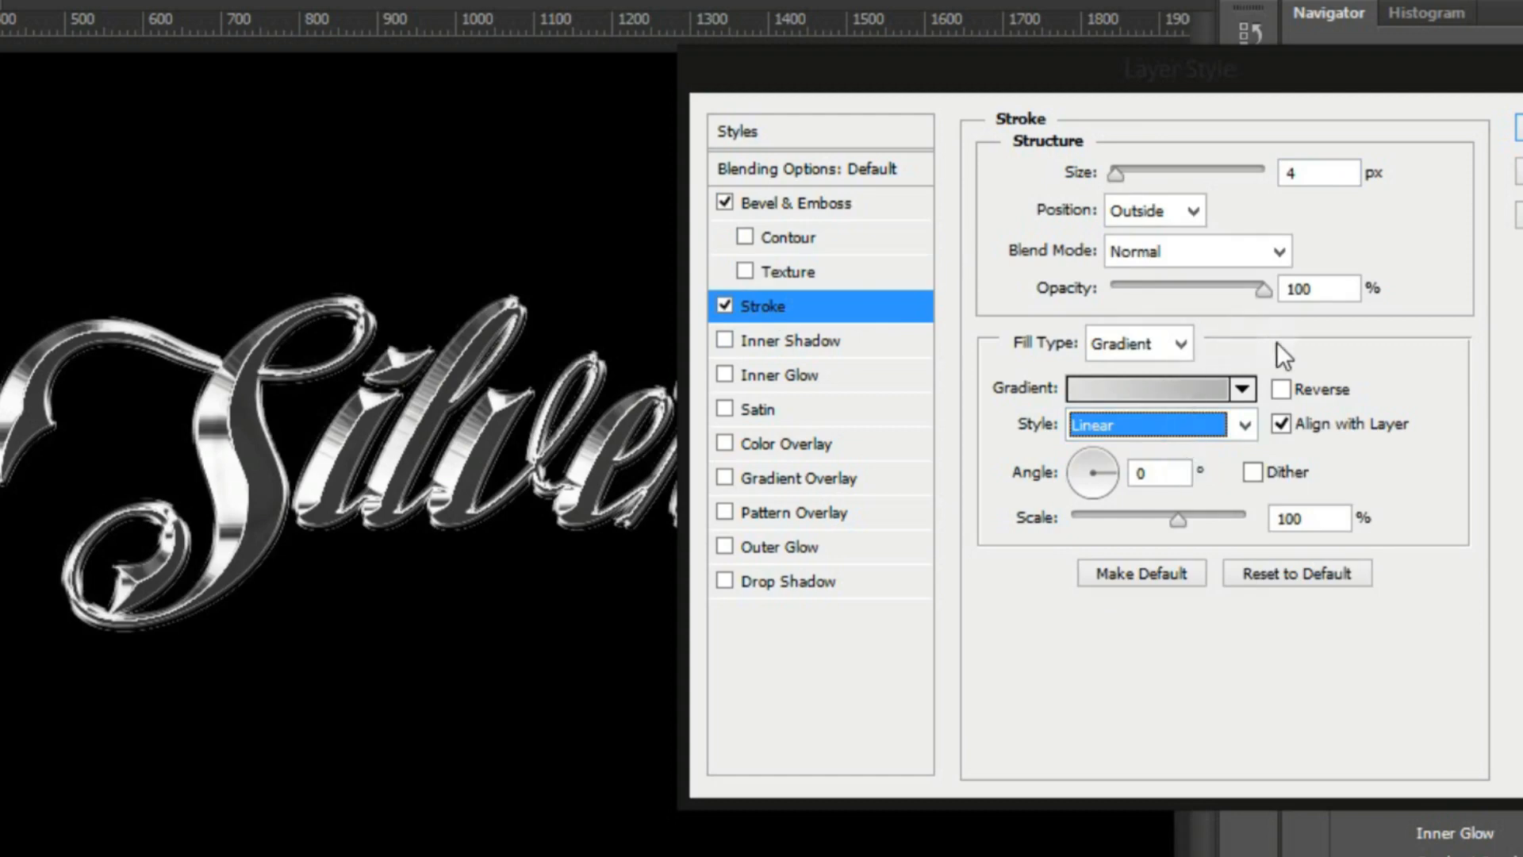
click(1286, 387)
click(1285, 387)
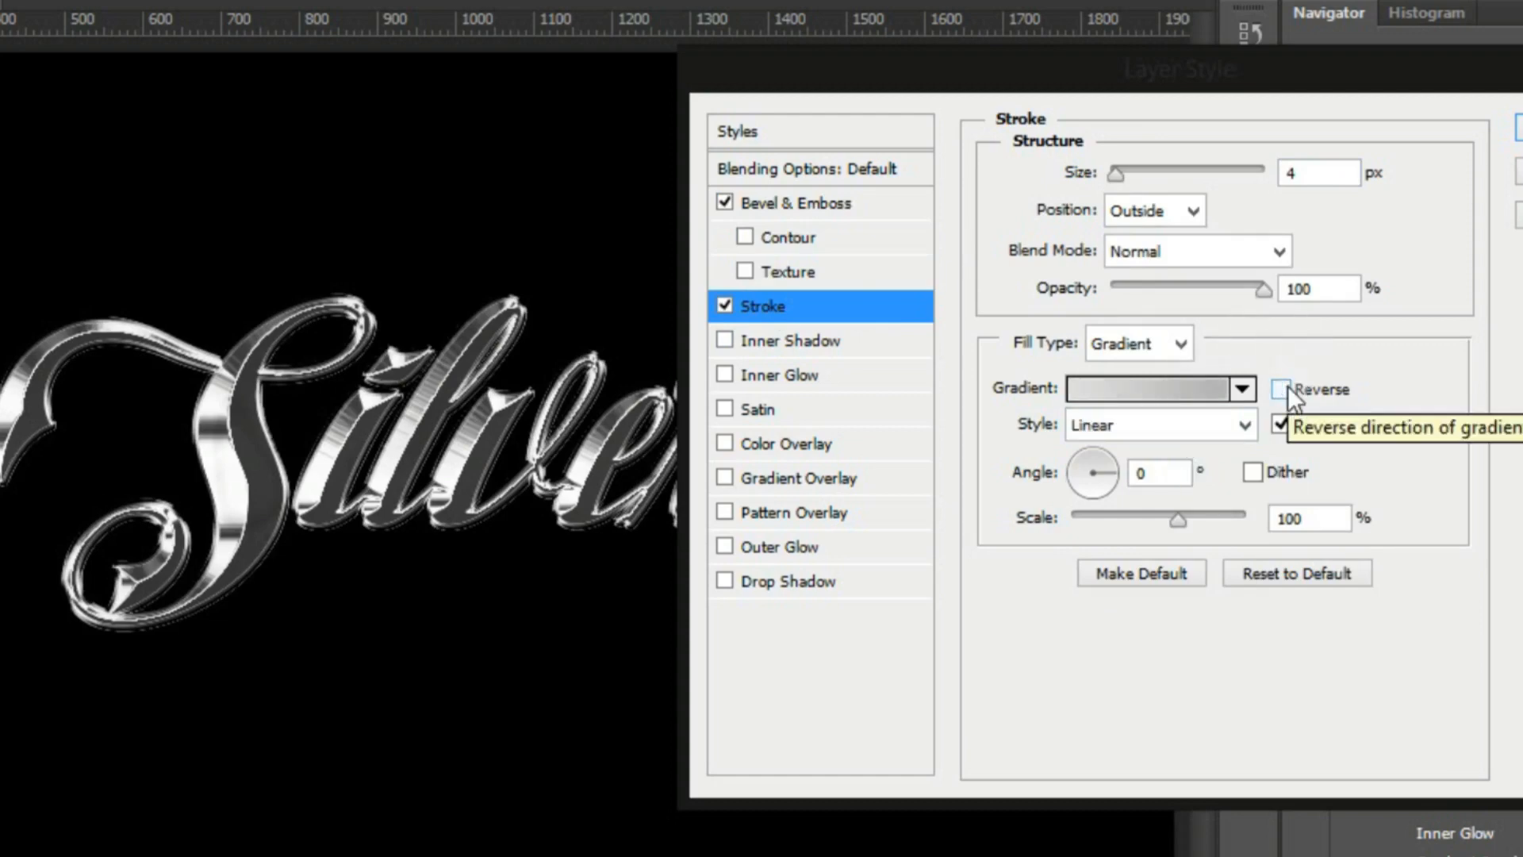
Turn the bevel's Contour option on, with a bevel depth of 113% and a size of 5 px
click(825, 202)
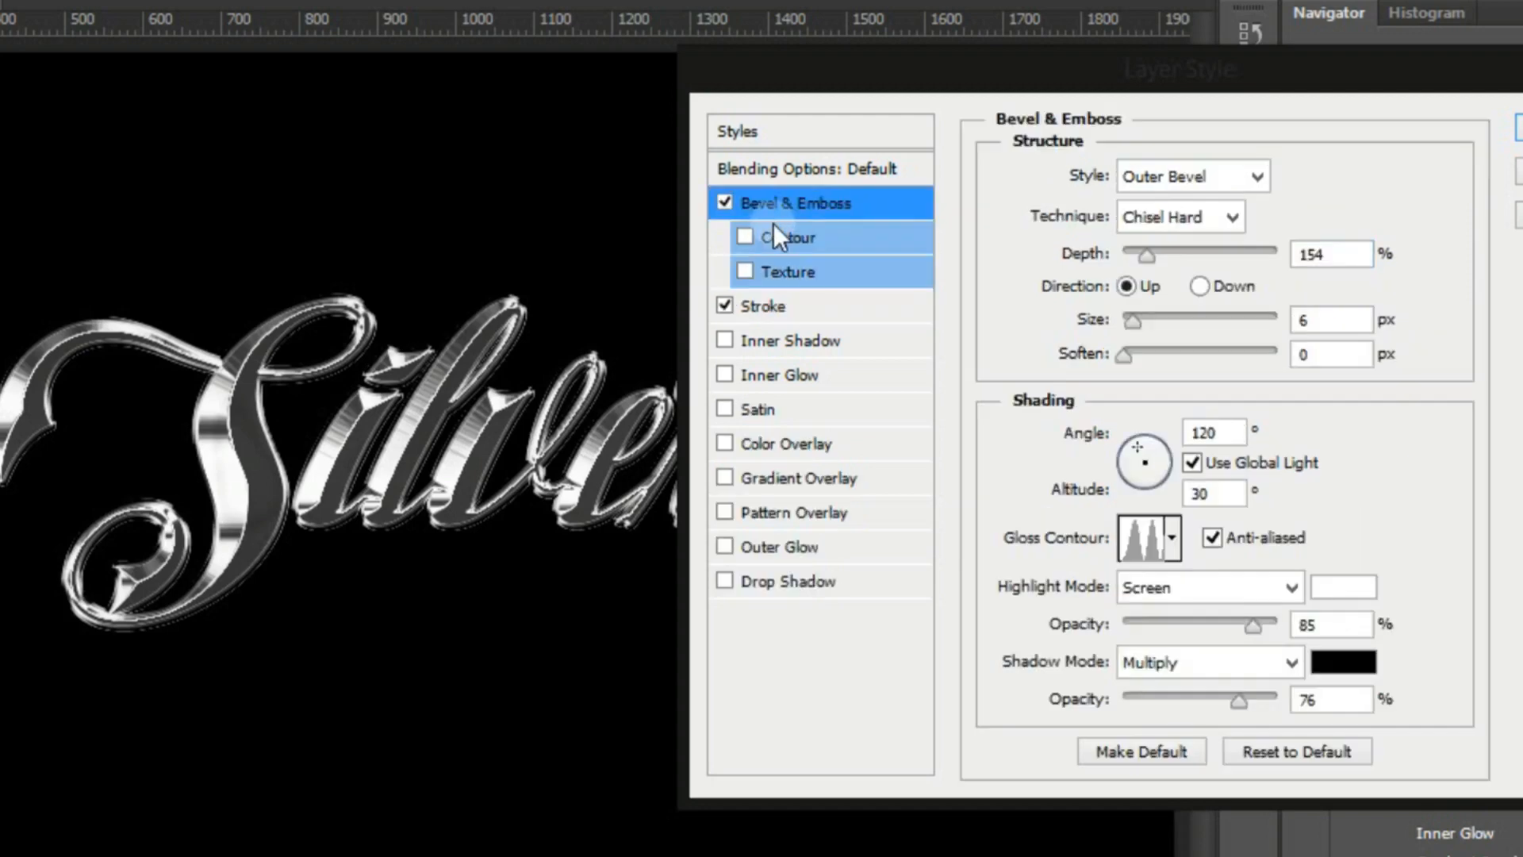
click(746, 236)
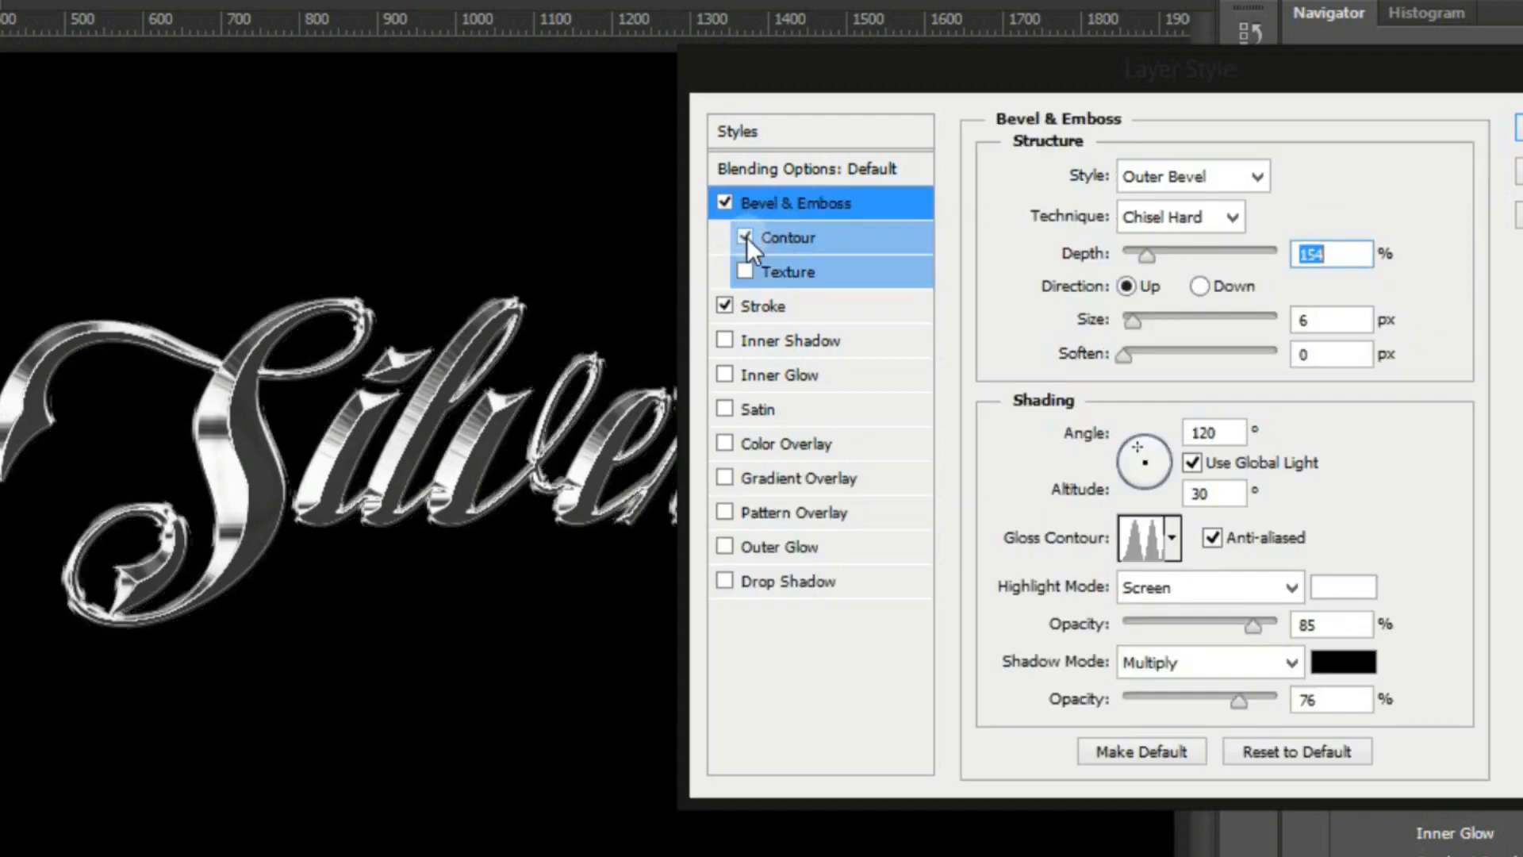
click(1140, 255)
click(1145, 319)
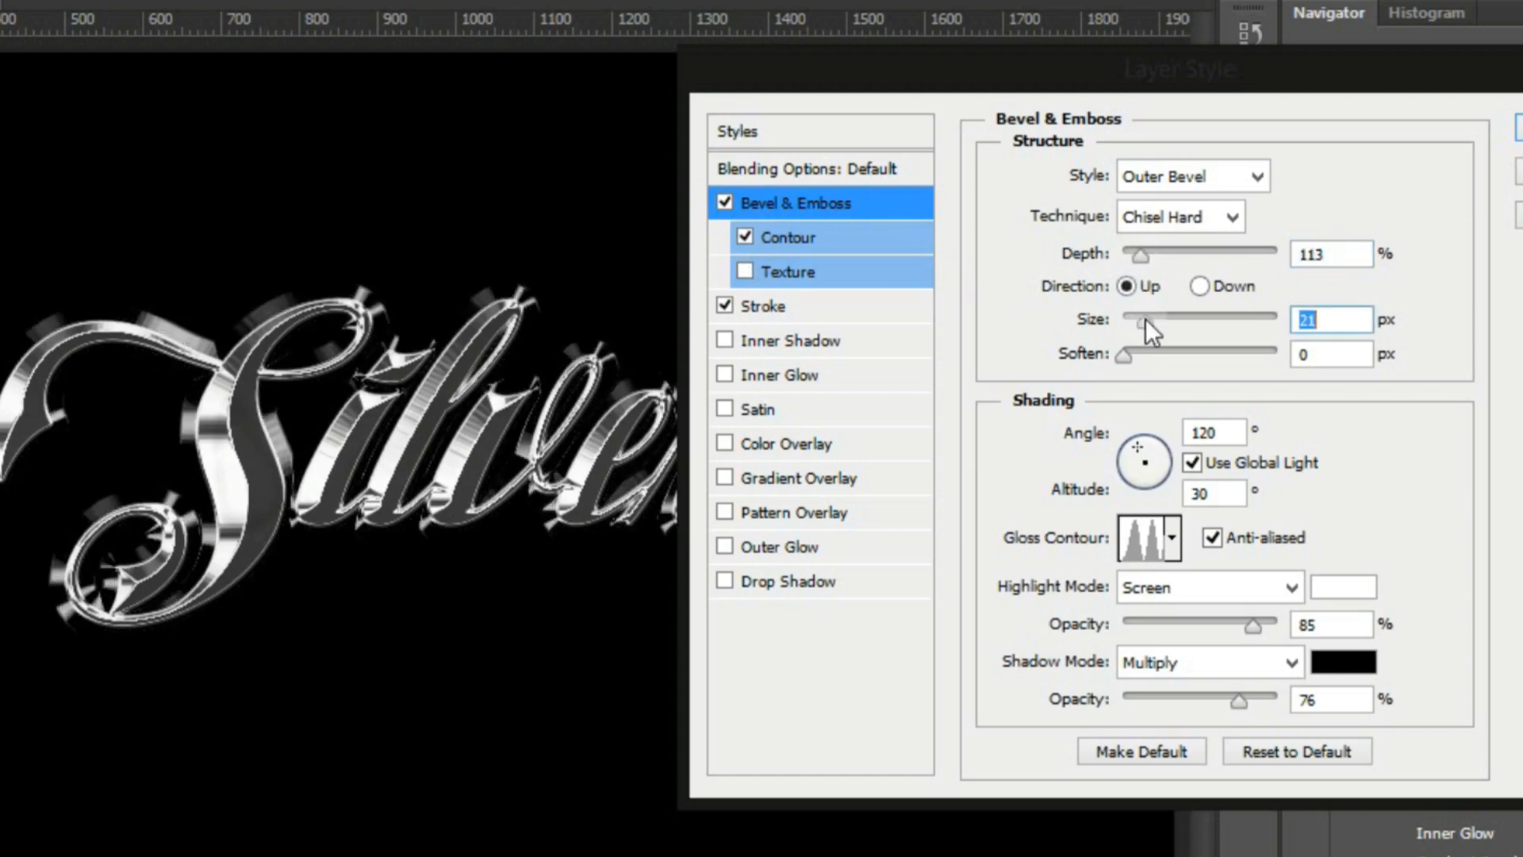
click(1131, 318)
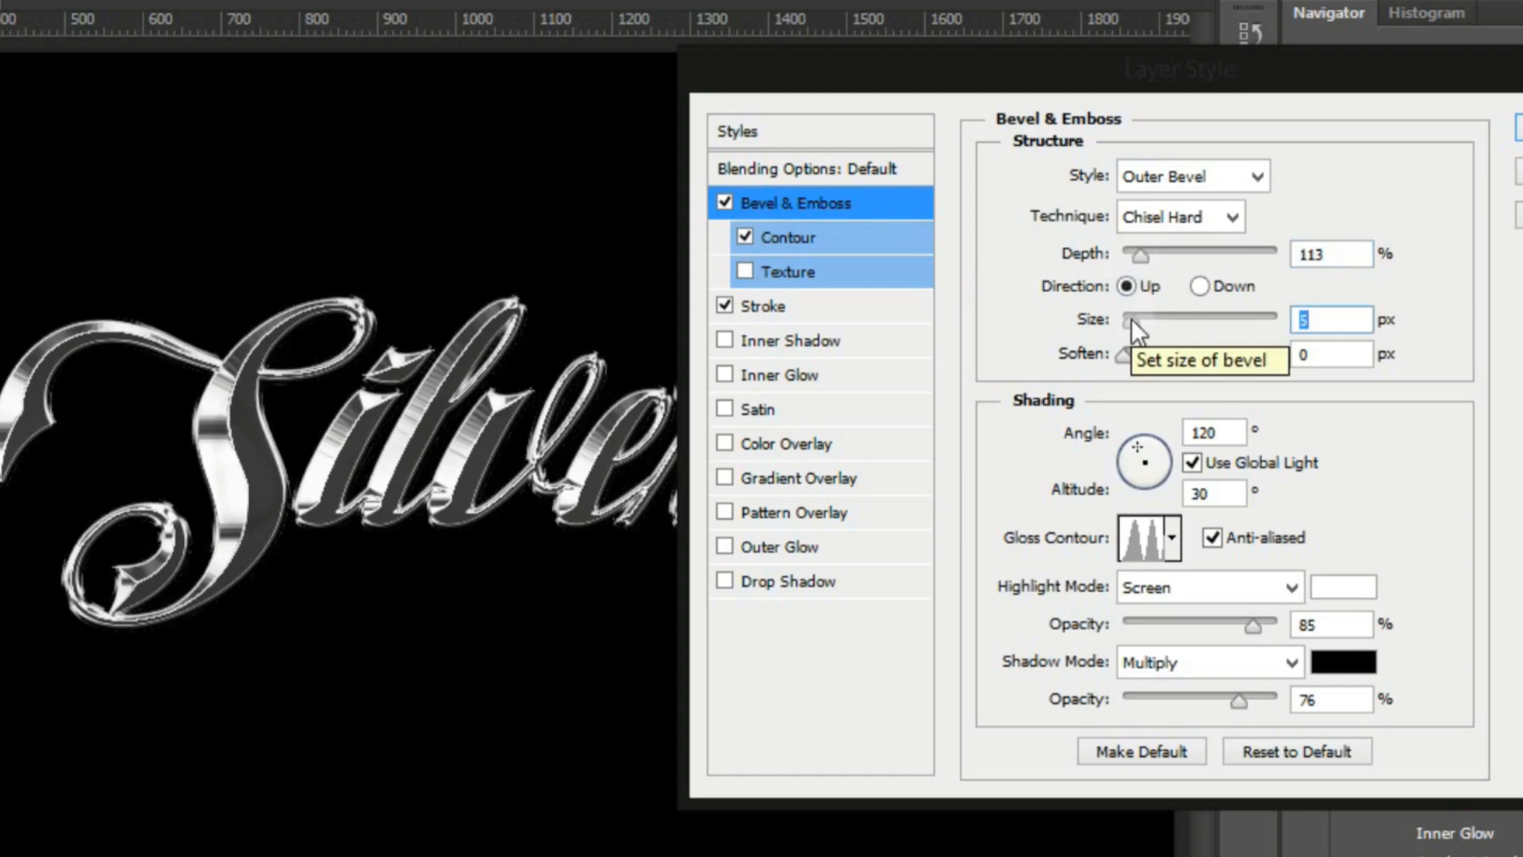
Adjust the bevel's global light to an angle of 120° and an altitude of 16°
click(1154, 444)
click(1140, 444)
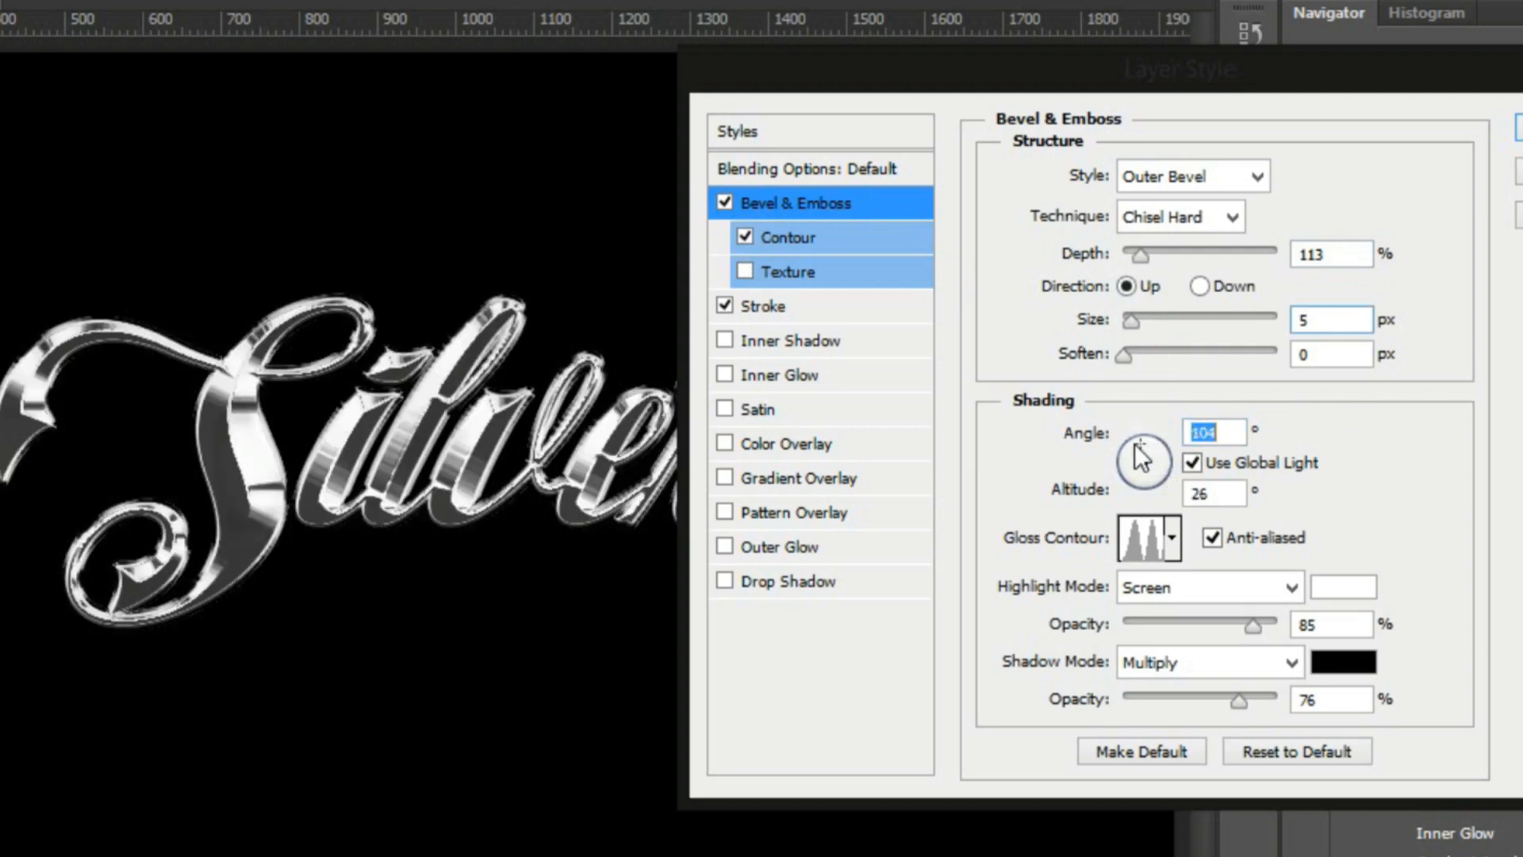
click(1135, 443)
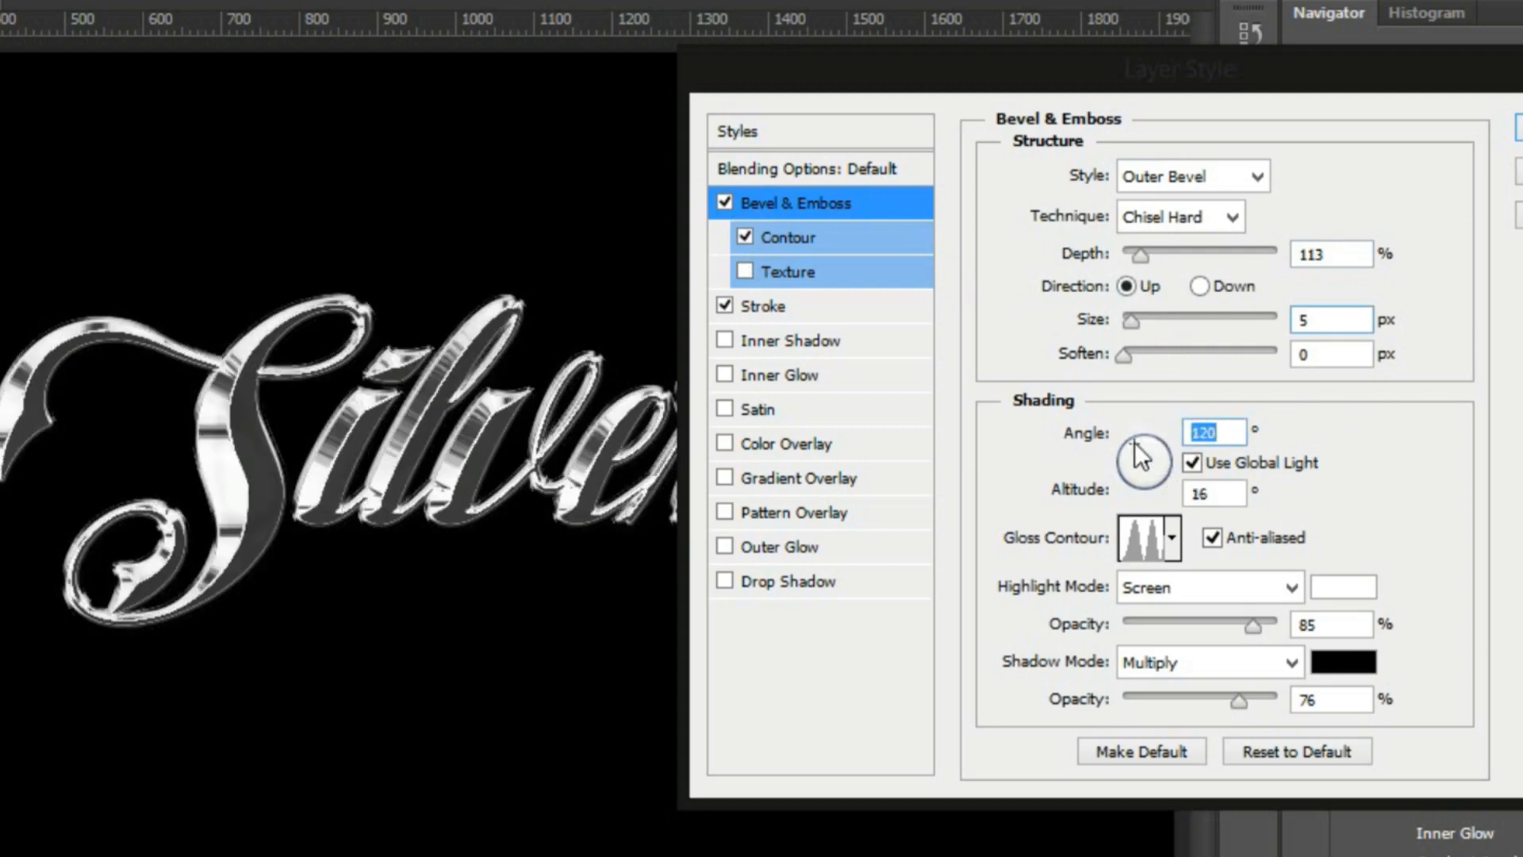
Set the bevel's global light to an angle of 122° and an altitude of 21°
click(1140, 449)
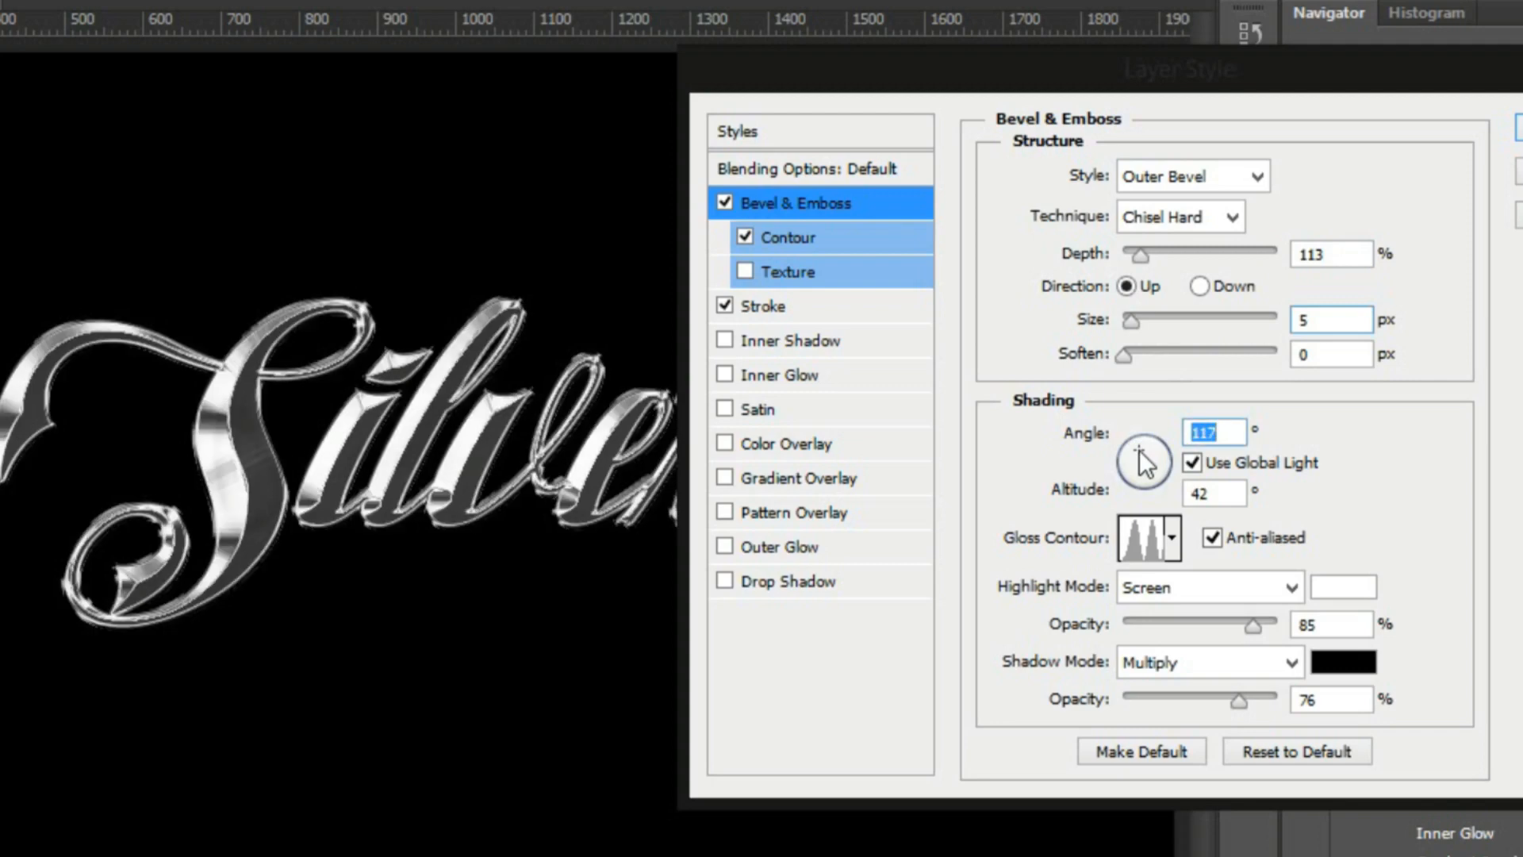
click(1133, 451)
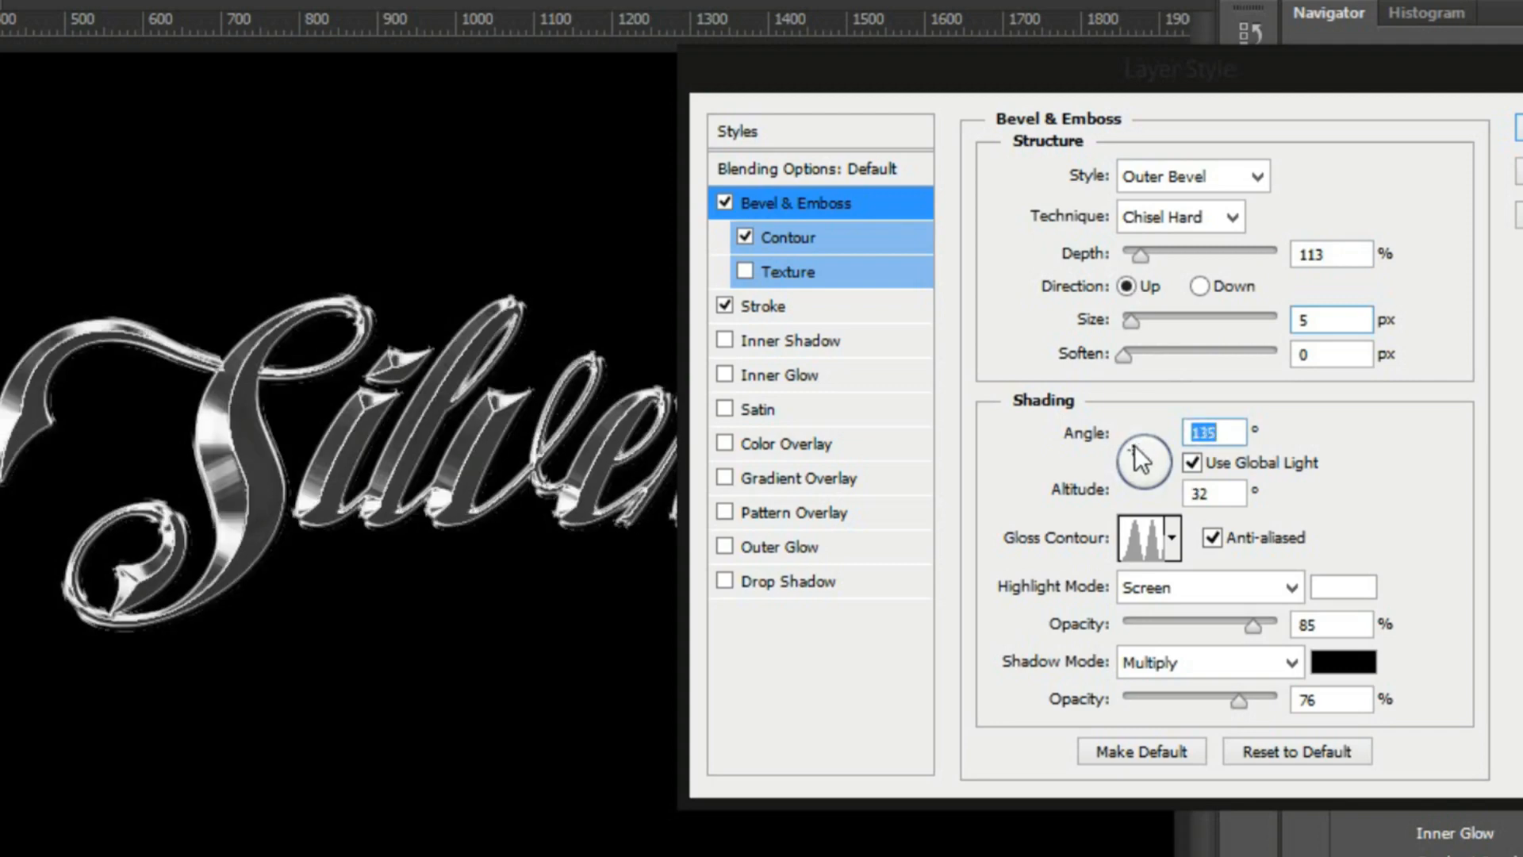
click(1134, 446)
Reset the Bevel & Emboss settings to default and apply the Ring - Double gloss contour
click(1261, 748)
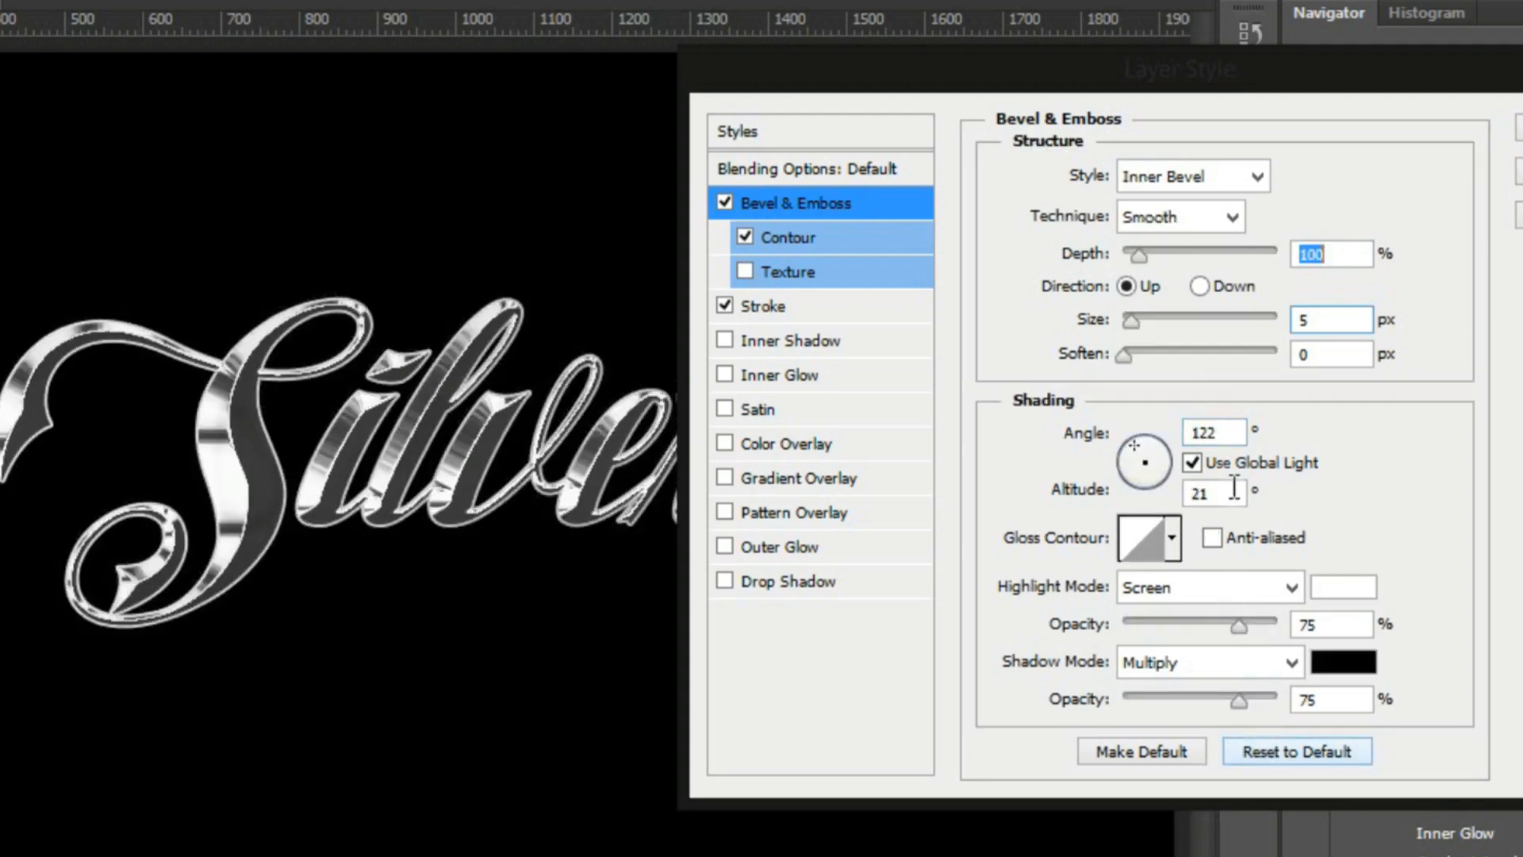
click(1172, 544)
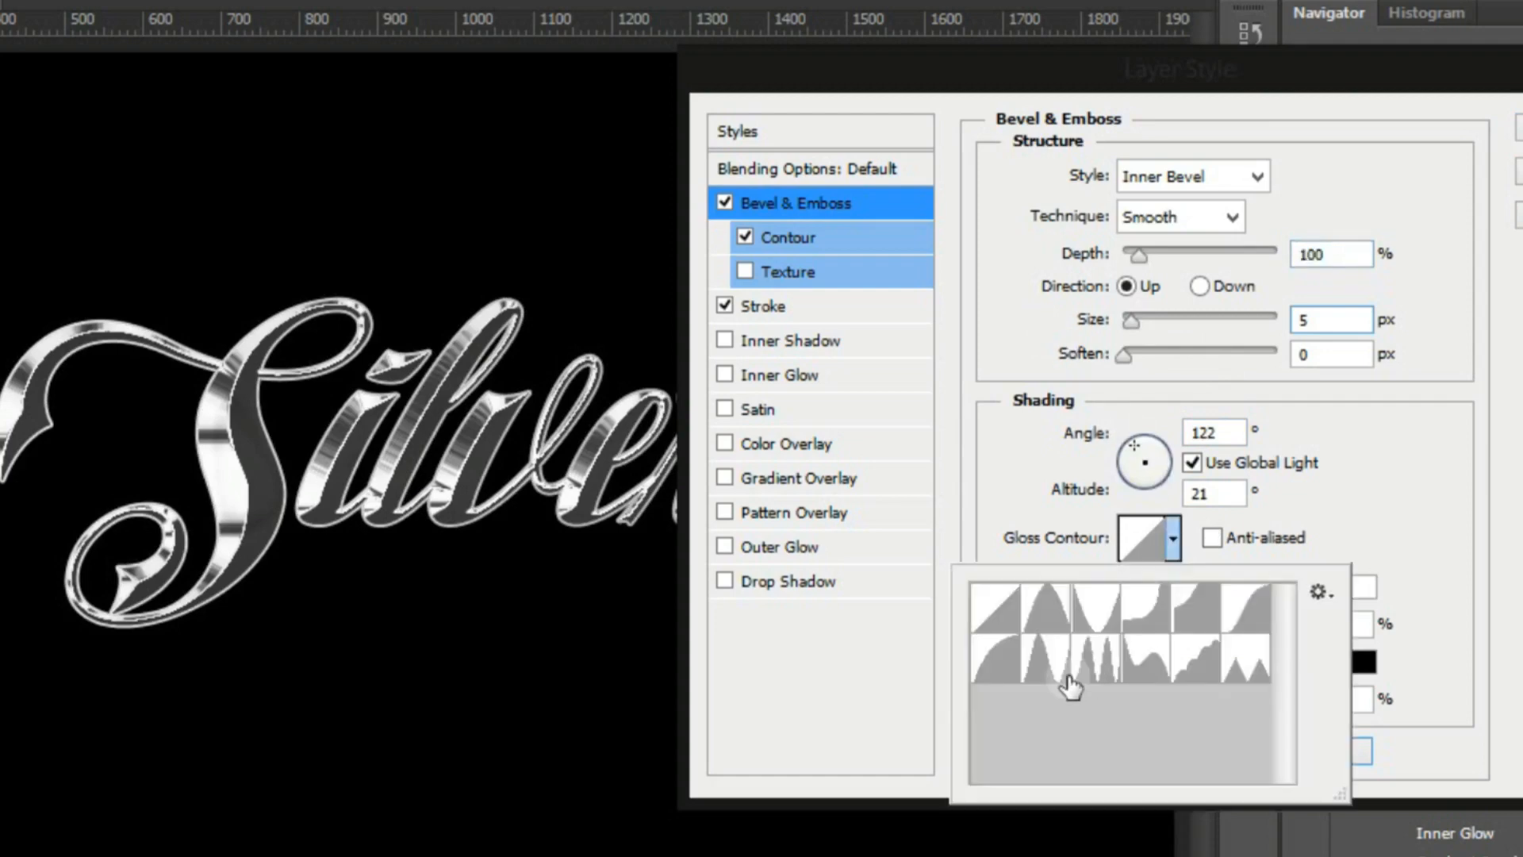
click(1097, 657)
click(1060, 662)
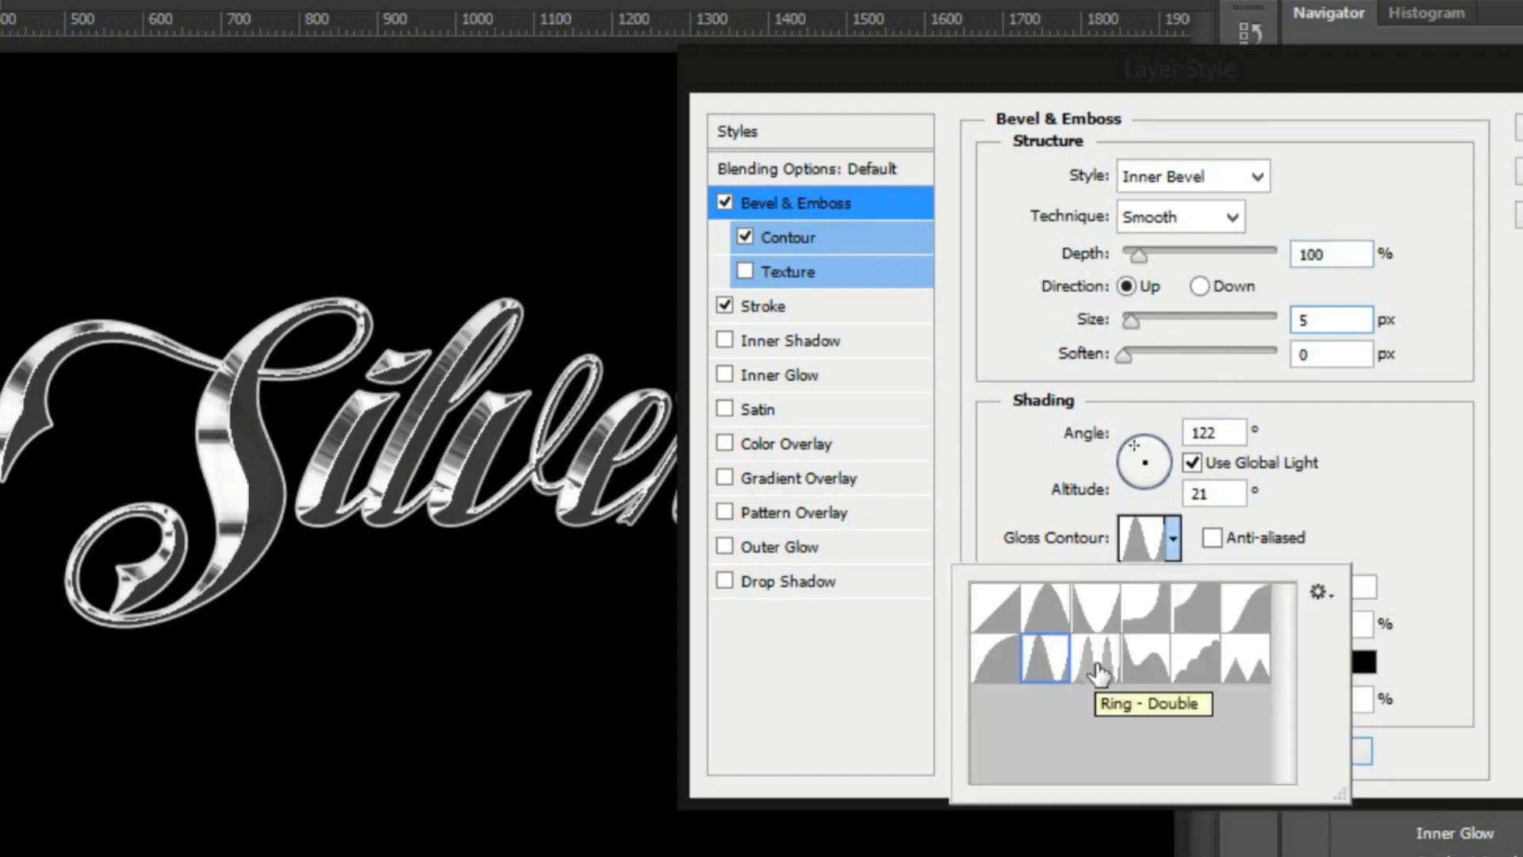
click(1096, 658)
Change the bevel style to Outer Bevel, with a size of 7 px and a depth of 83%
click(826, 313)
click(826, 313)
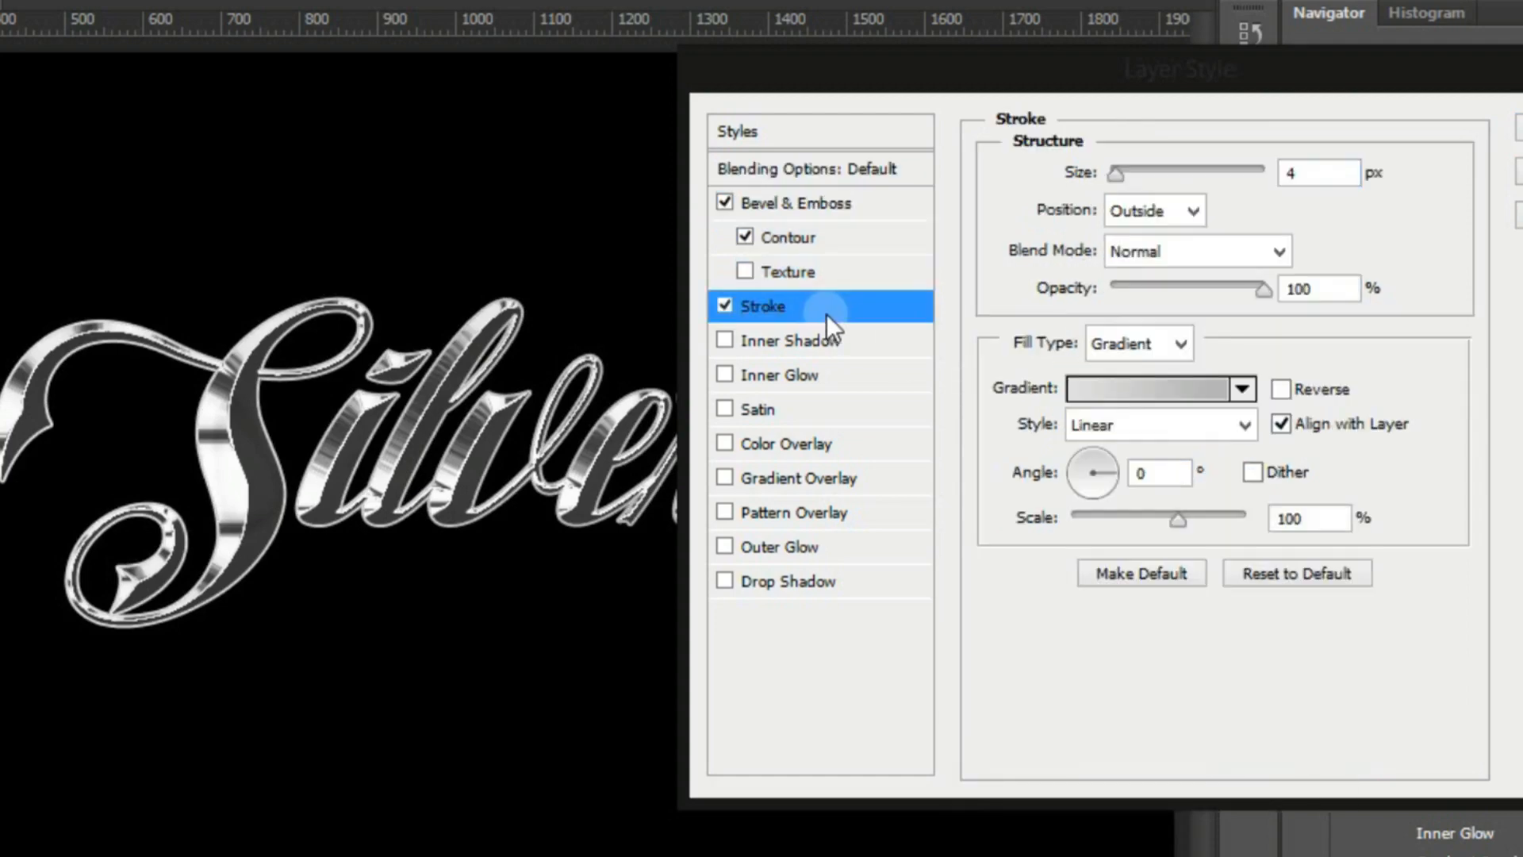
click(813, 206)
click(1252, 174)
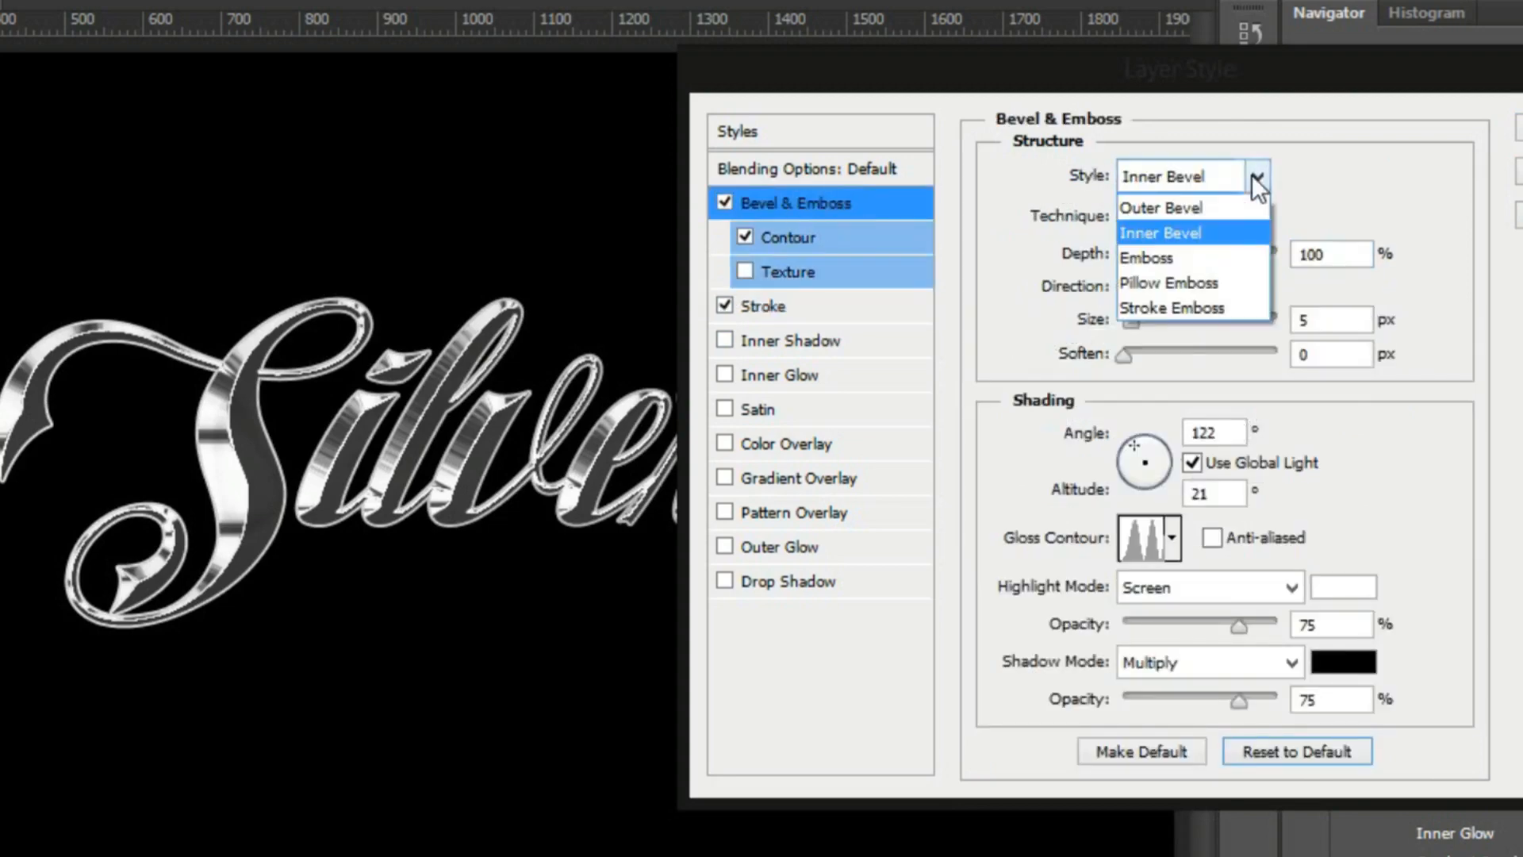
click(1220, 203)
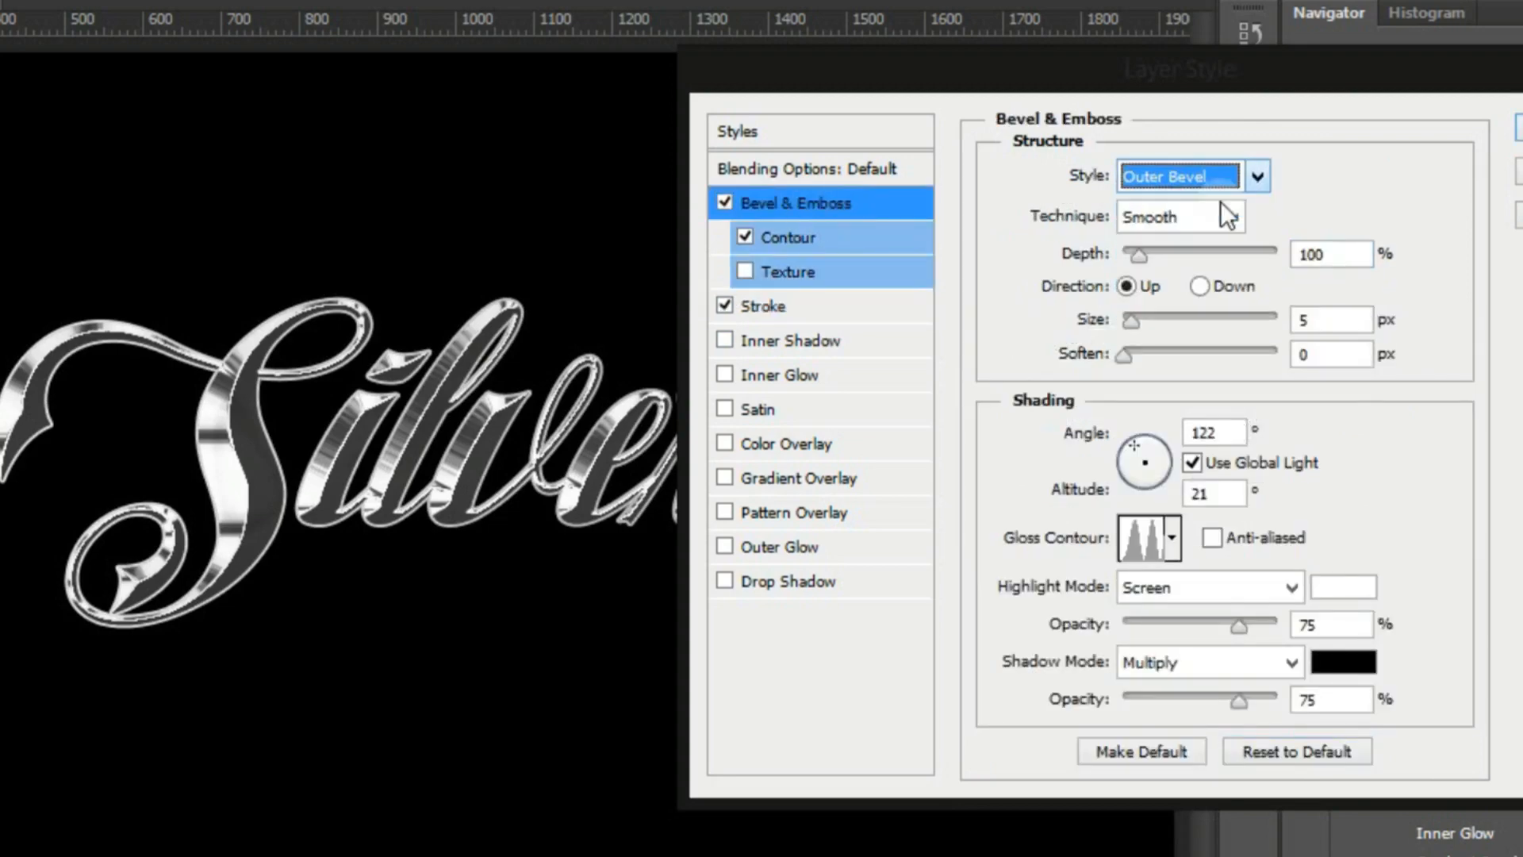
click(1142, 317)
drag(1143, 317, 1134, 321)
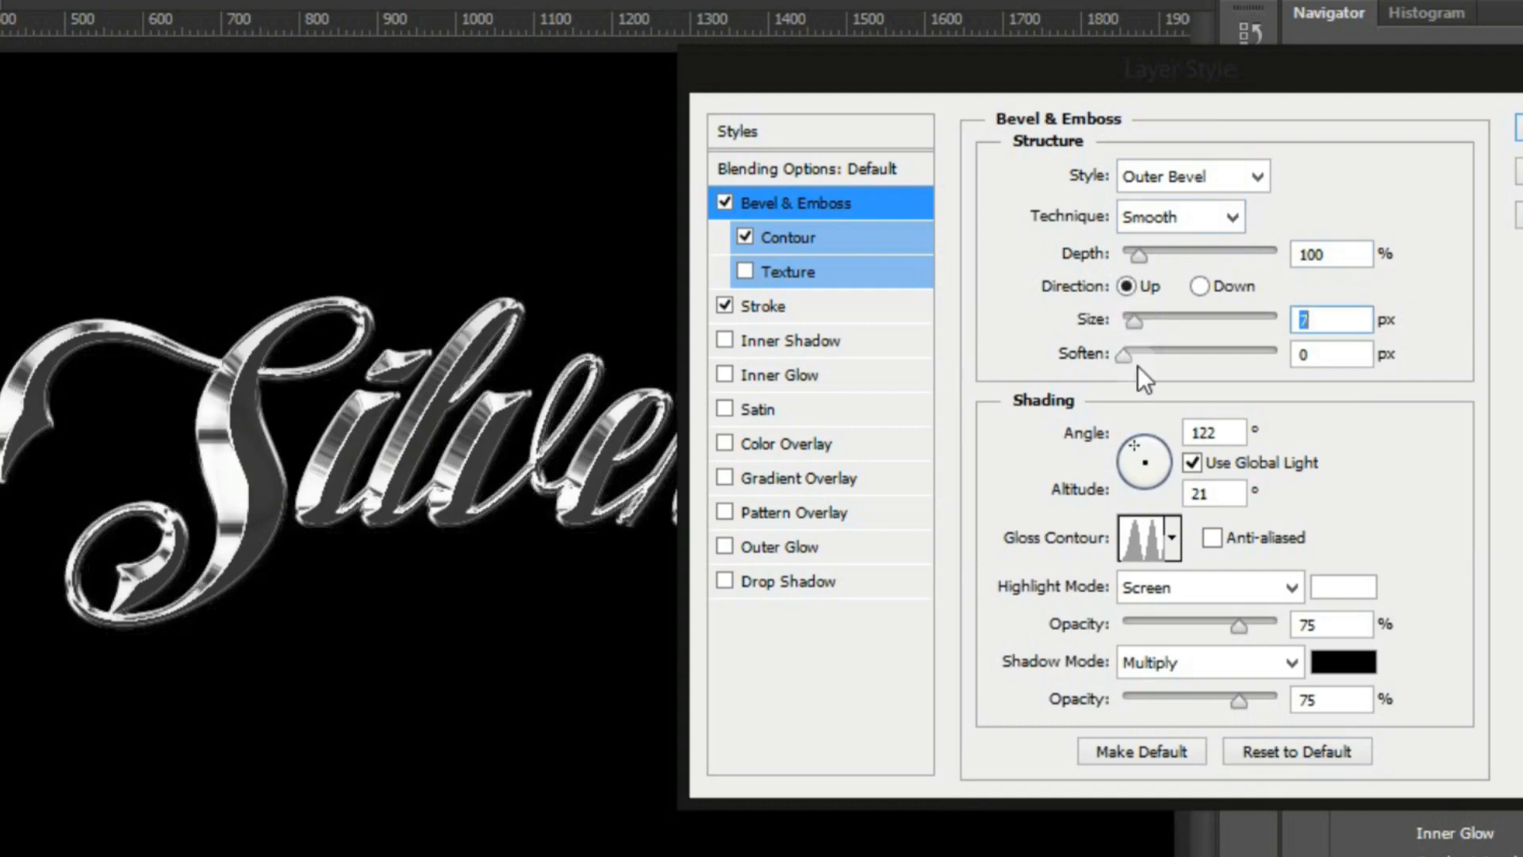
click(1148, 255)
click(1136, 255)
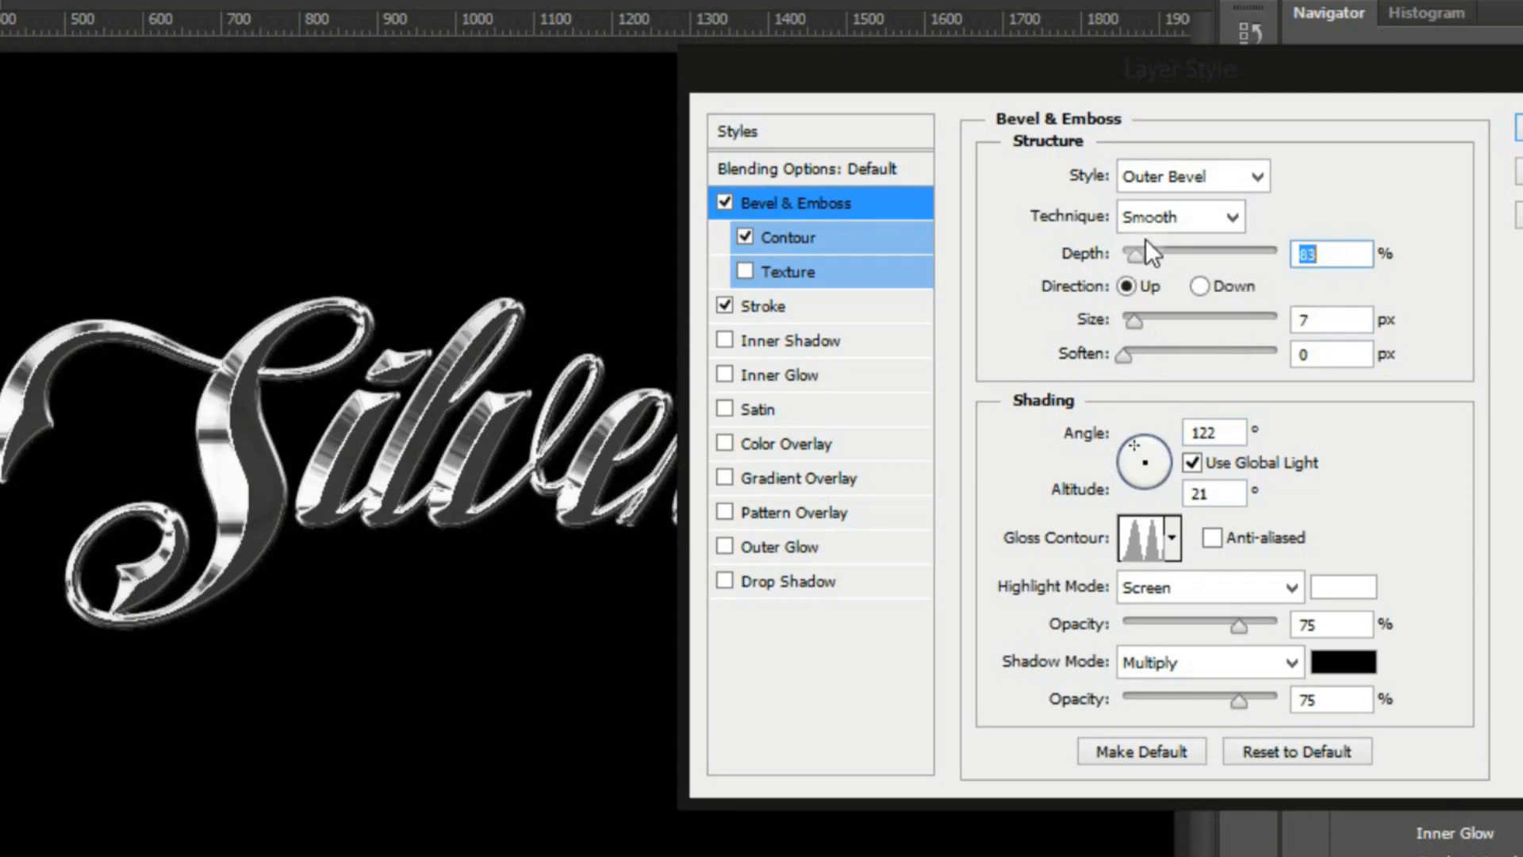
Set the bevel technique to Chisel Hard and its size to 4 px, and apply the layer style
click(1170, 217)
click(1178, 264)
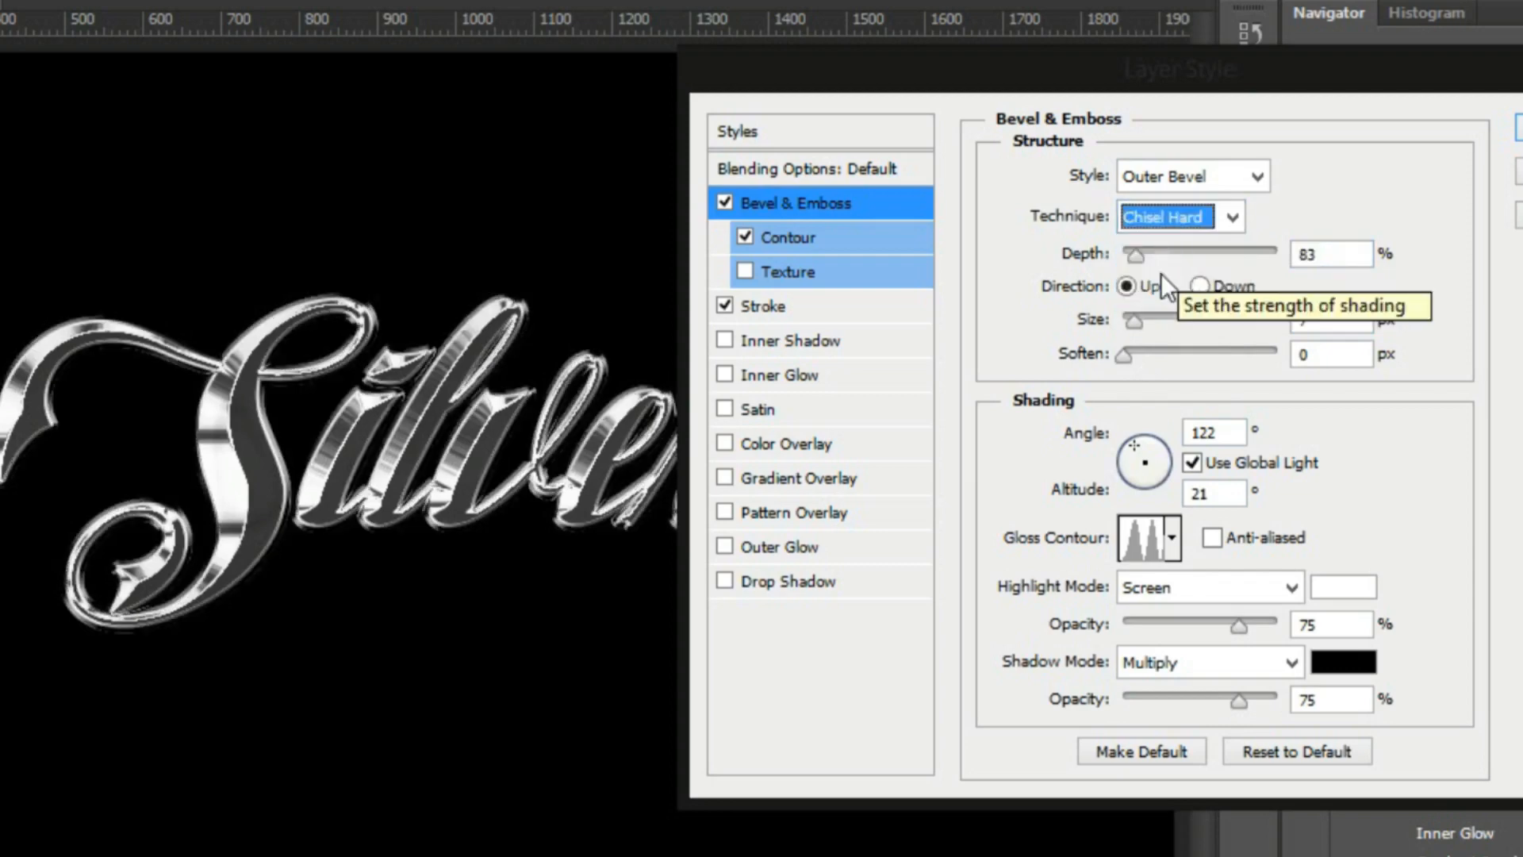
double_click(1301, 320)
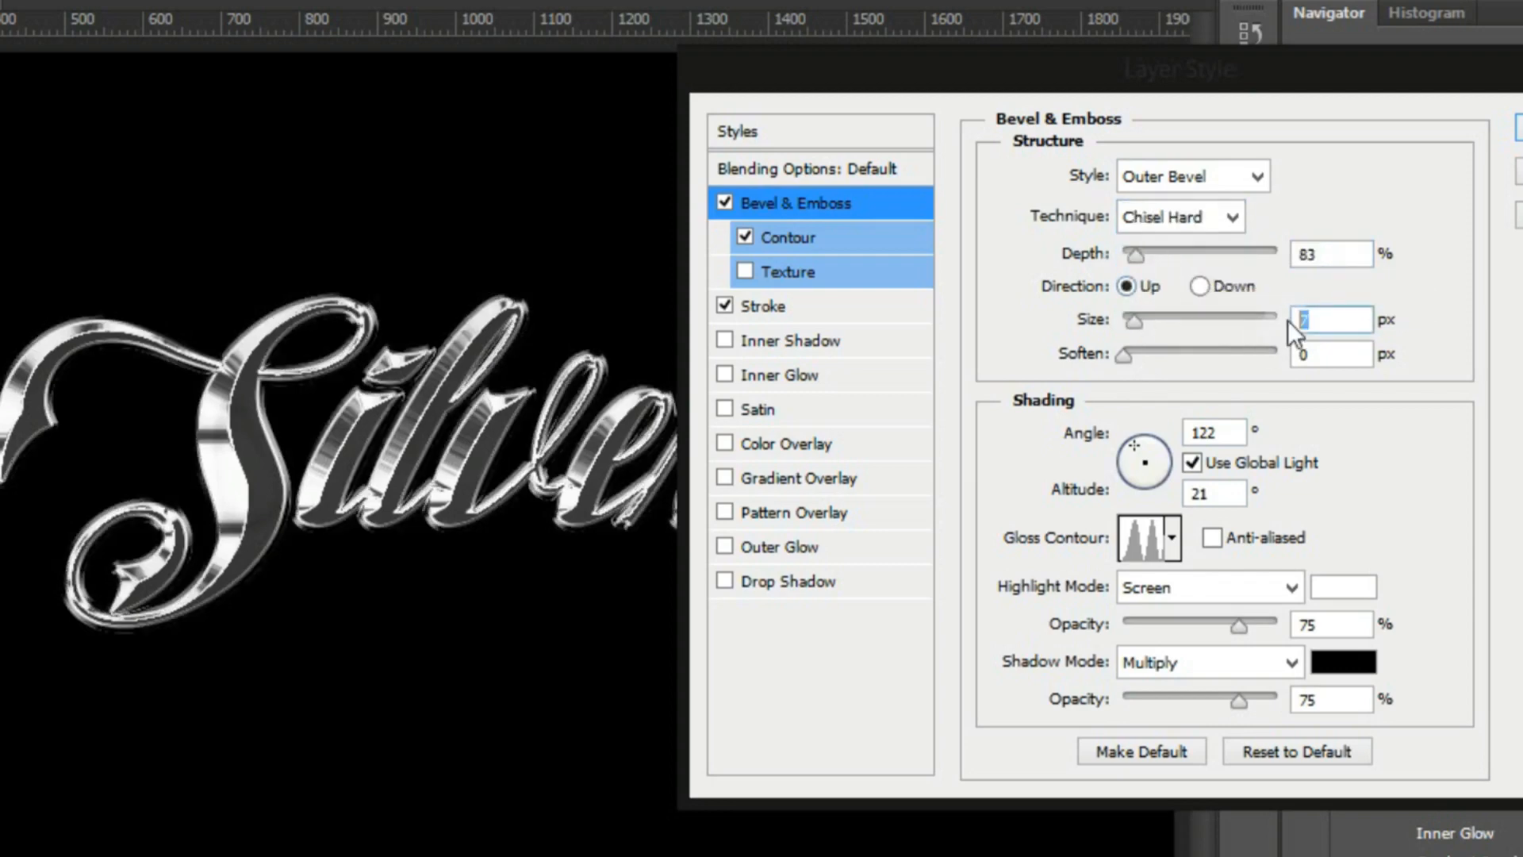
text(4)
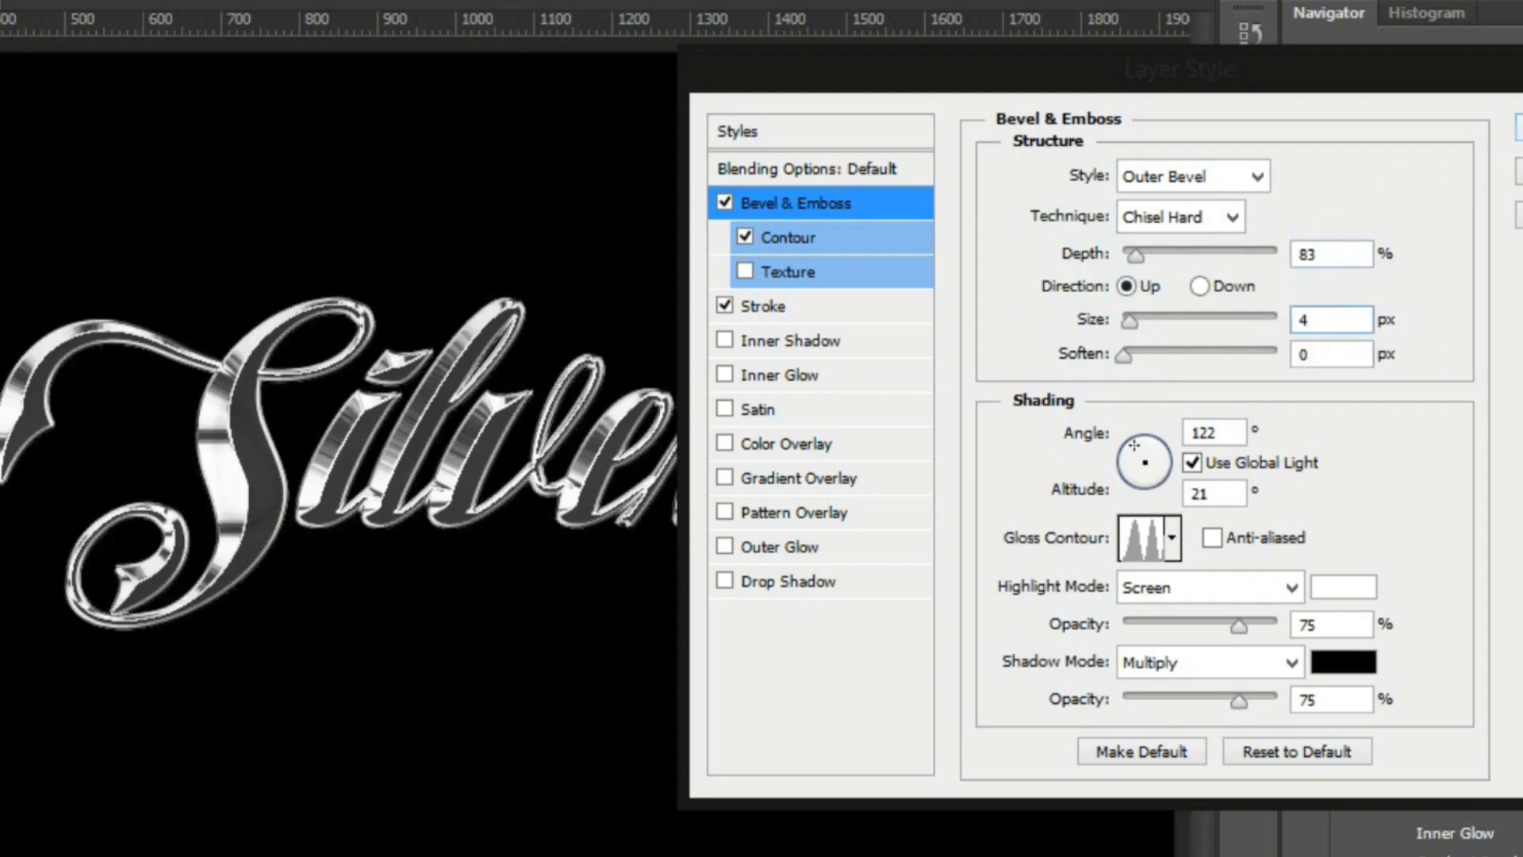
click(1519, 127)
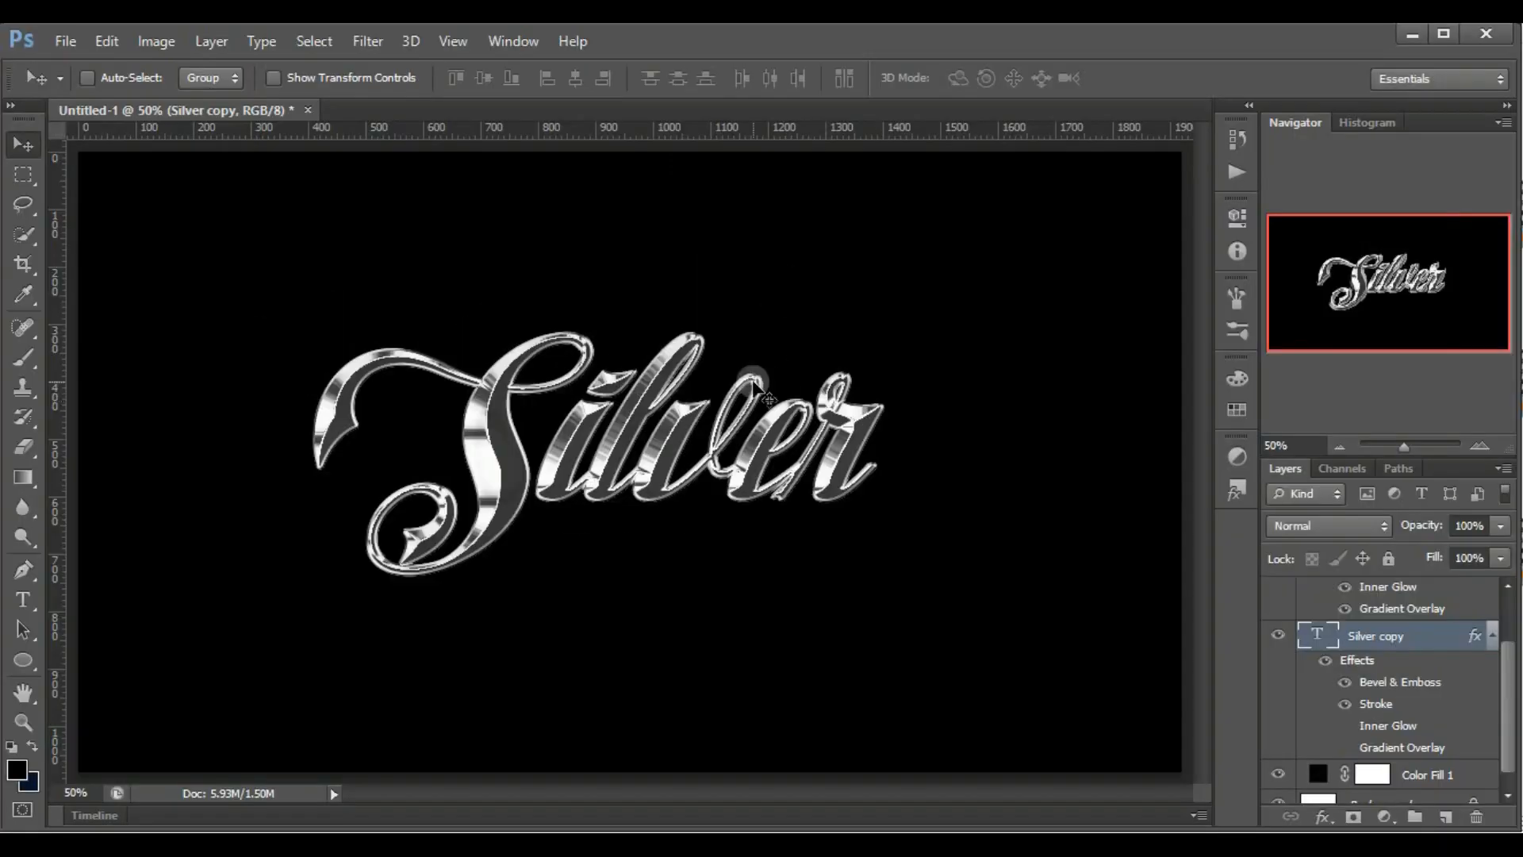
Compare the text with the Silver copy layer hidden and shown, and set that layer's stroke size to 2 px
click(1278, 635)
click(1278, 635)
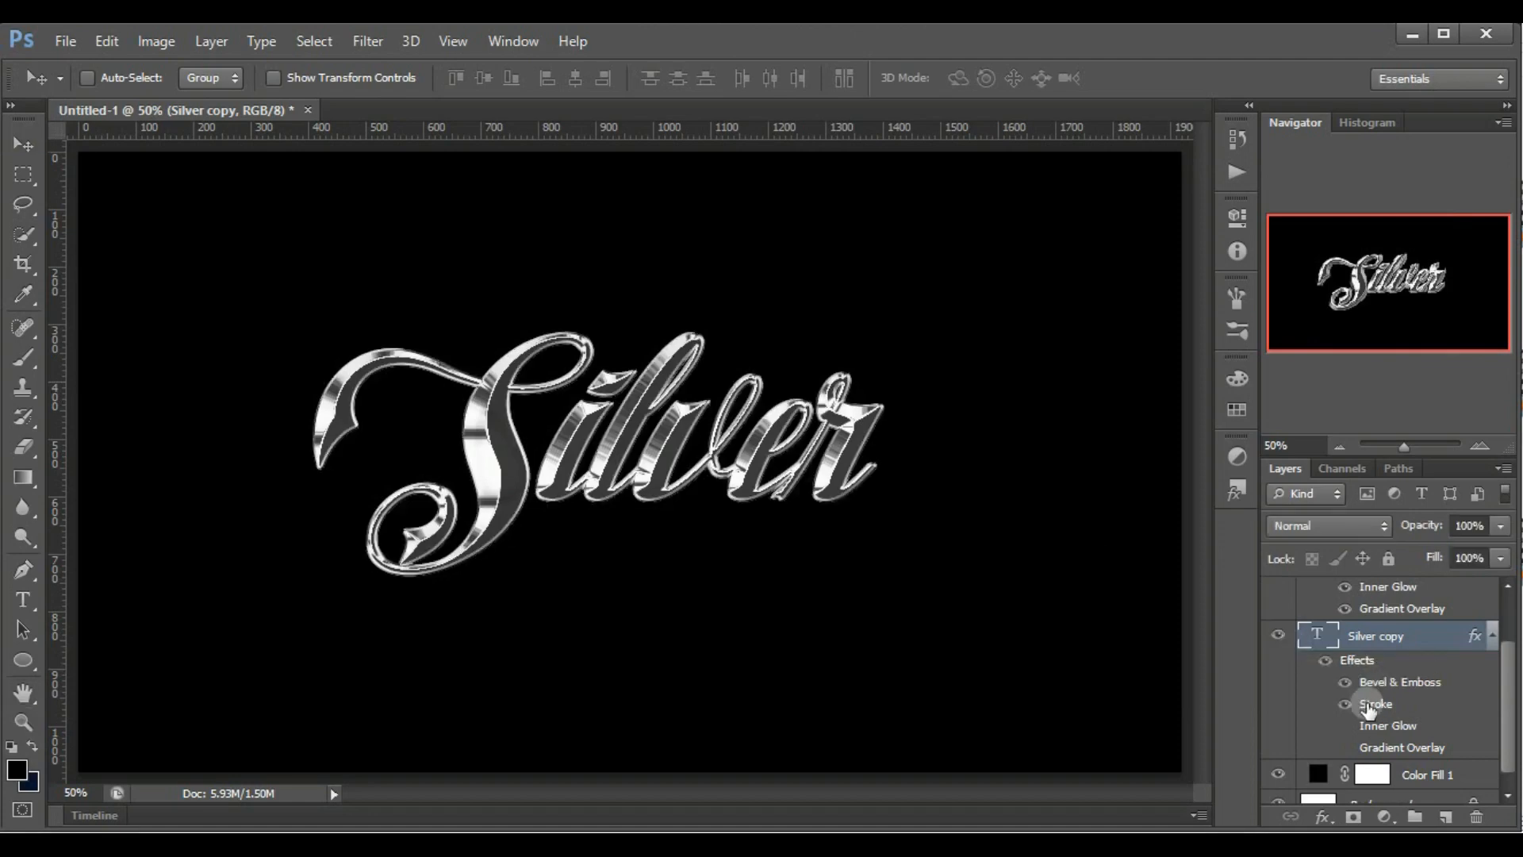
double_click(1368, 706)
text(32)
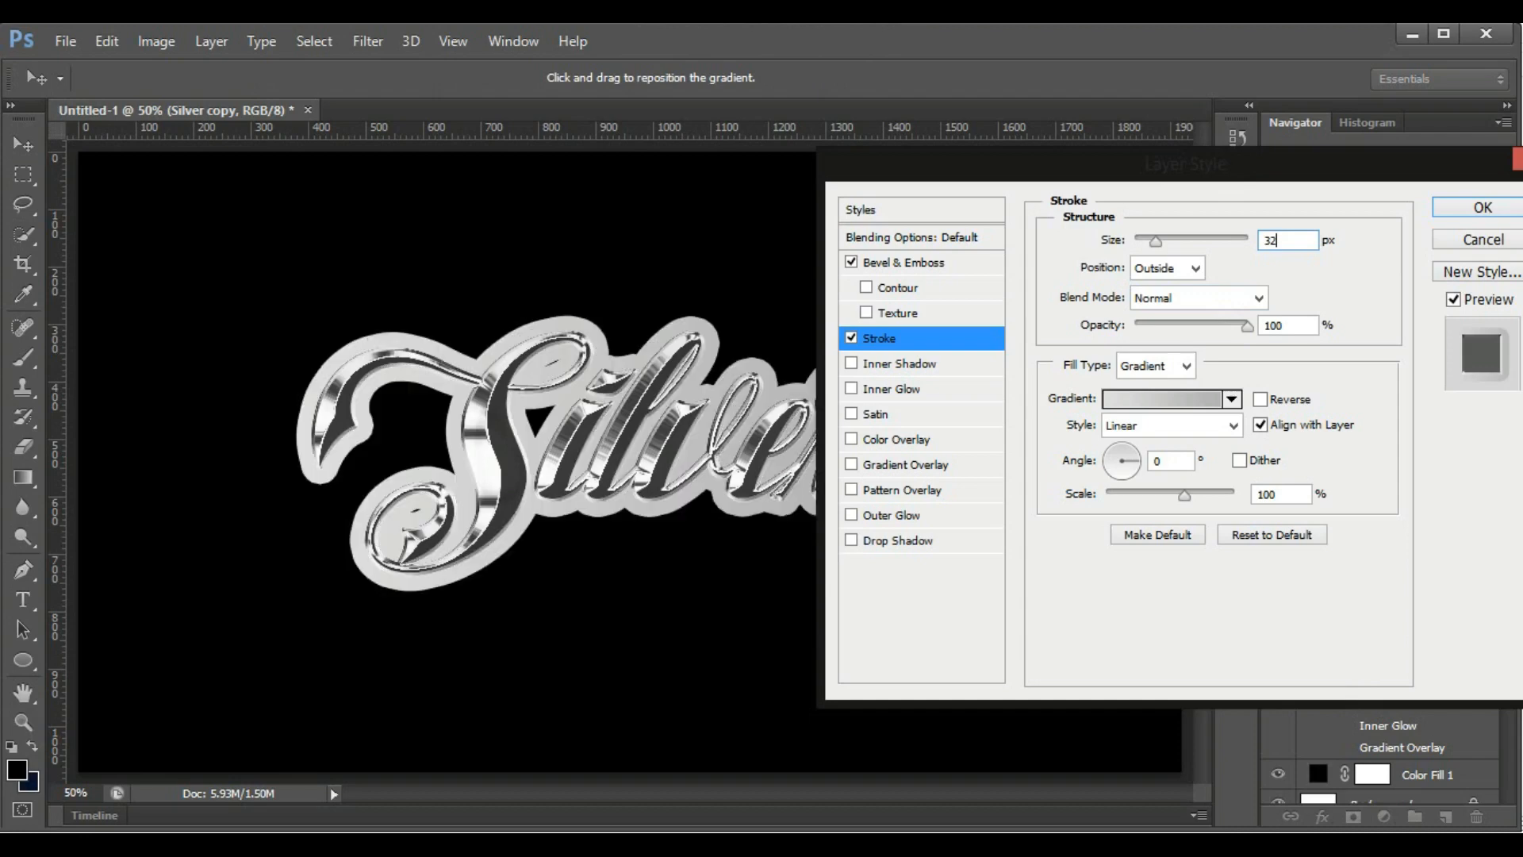
key(BackSpace)
key(BackSpace)
text(2)
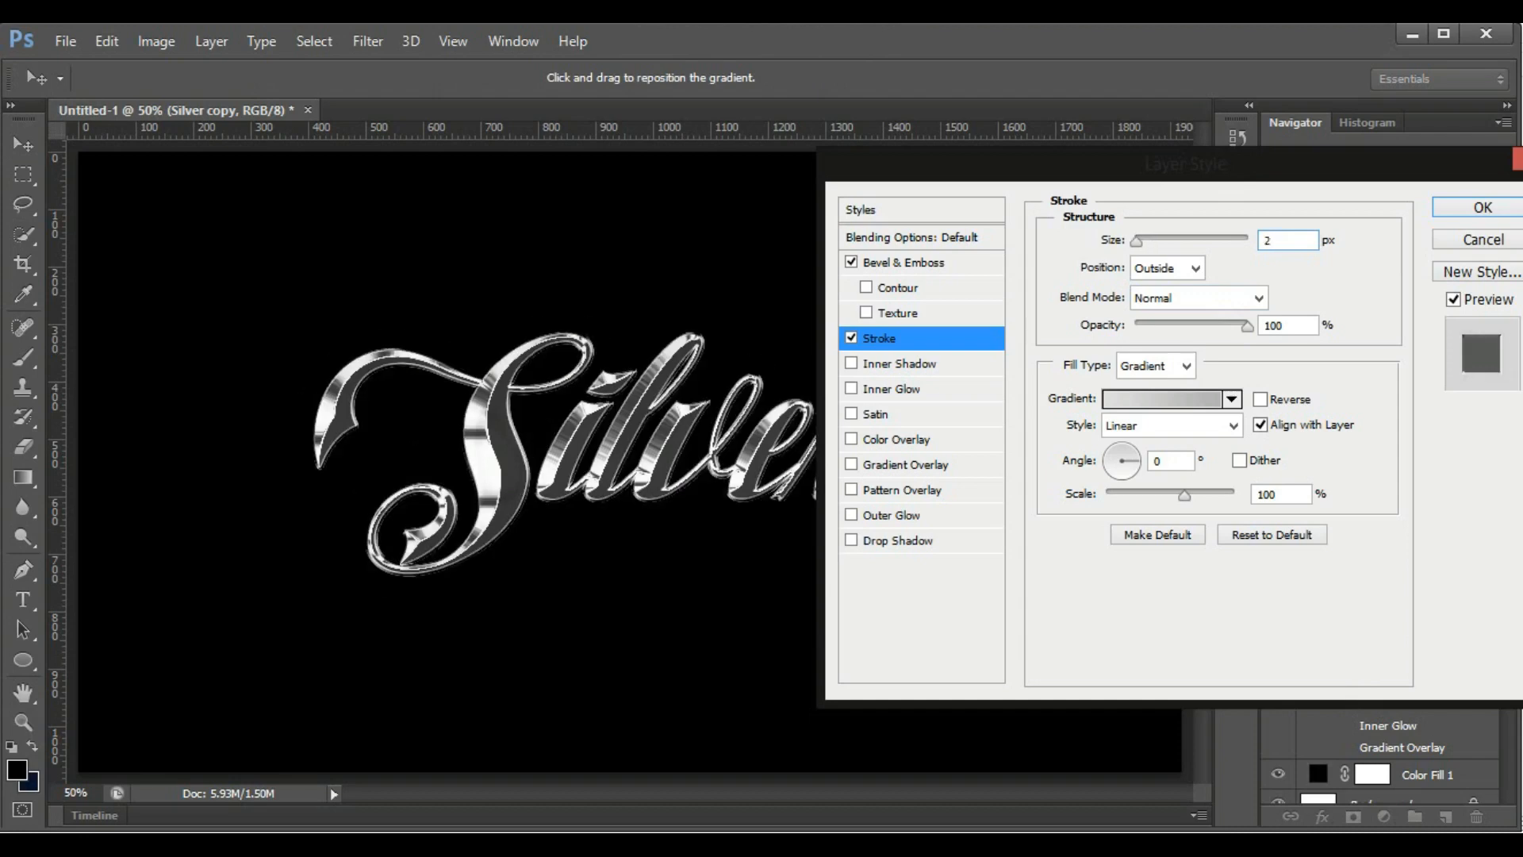
click(1486, 207)
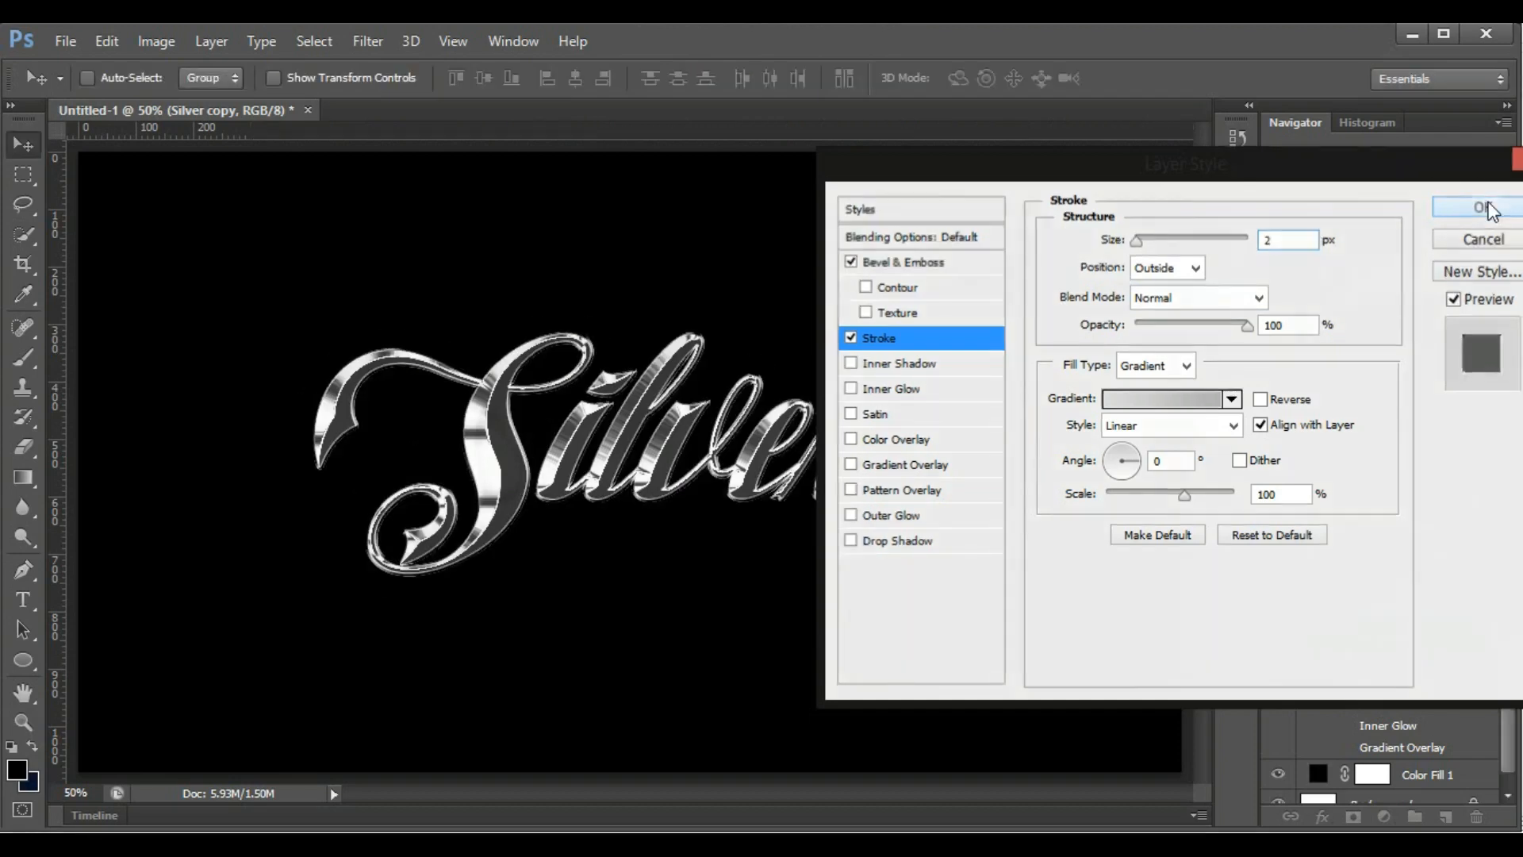
Enlarge the layer list and add a new empty layer above the Silver text layer
scroll(1484, 627, up, 2)
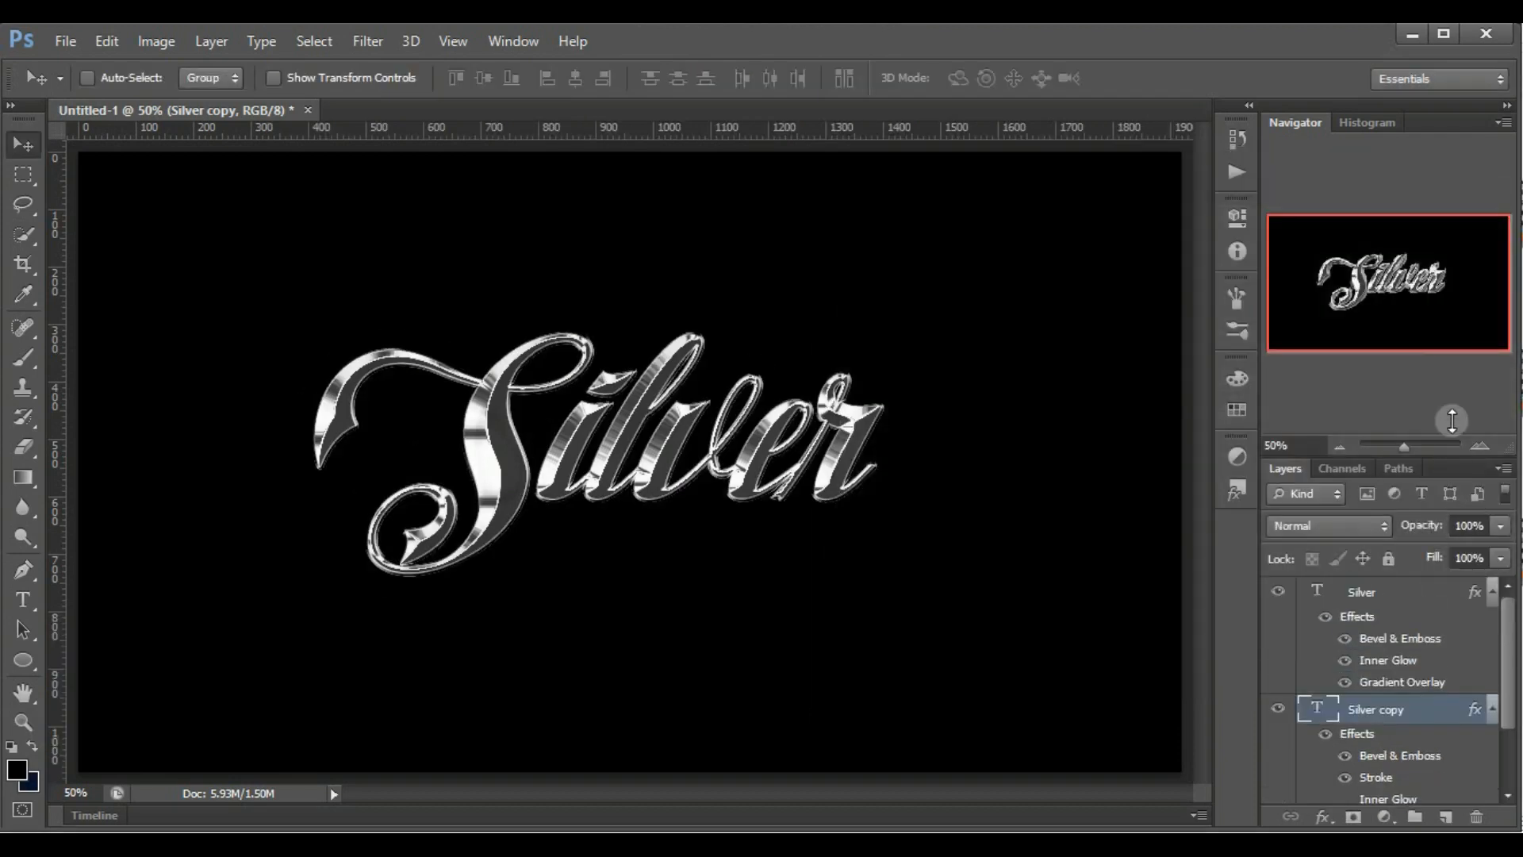
drag(1460, 449, 1457, 278)
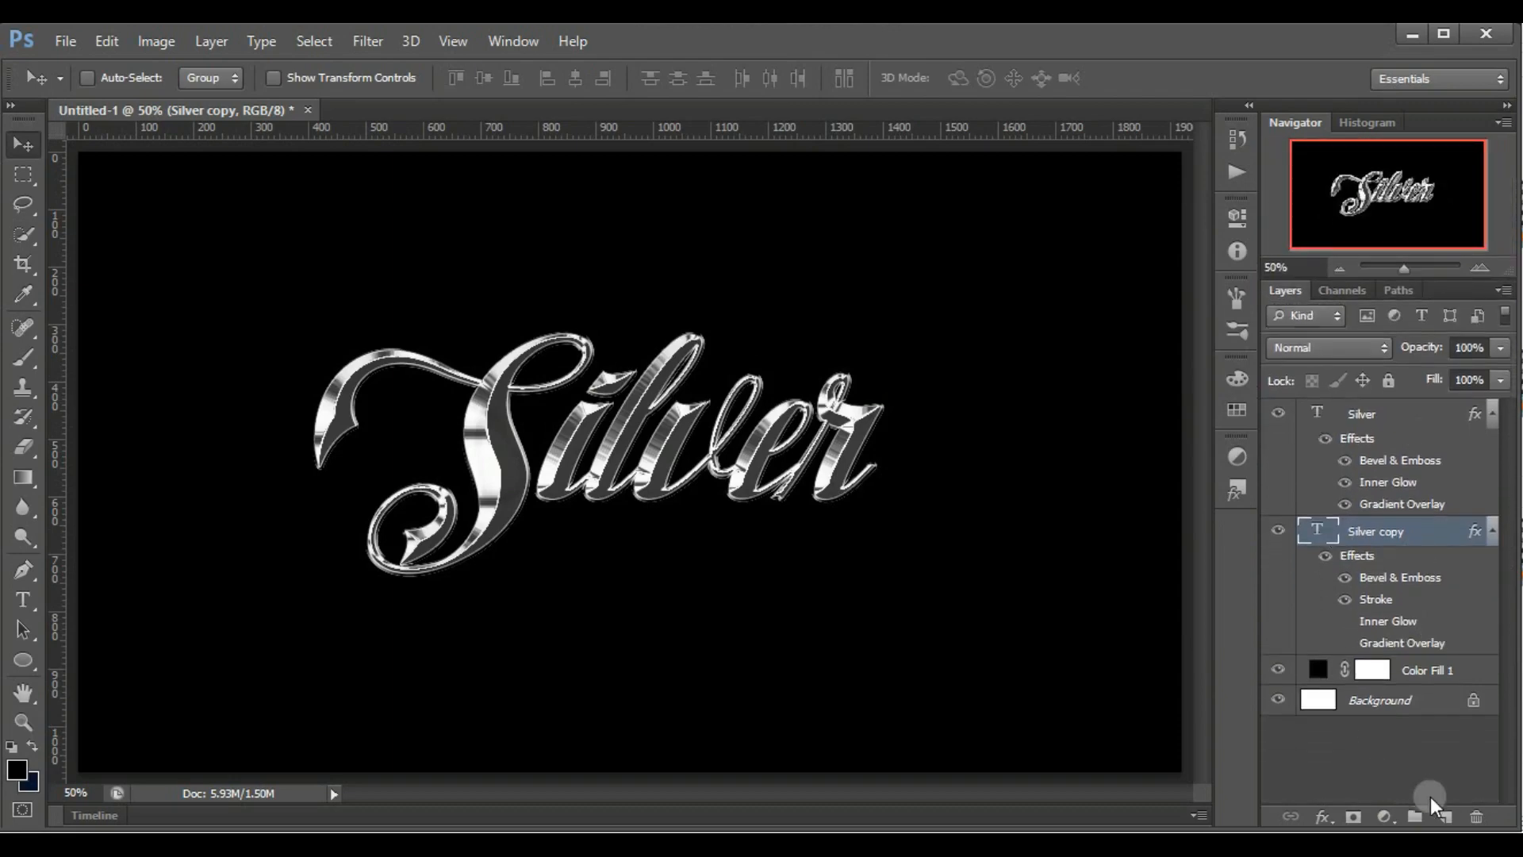
click(1445, 818)
drag(1421, 531, 1420, 423)
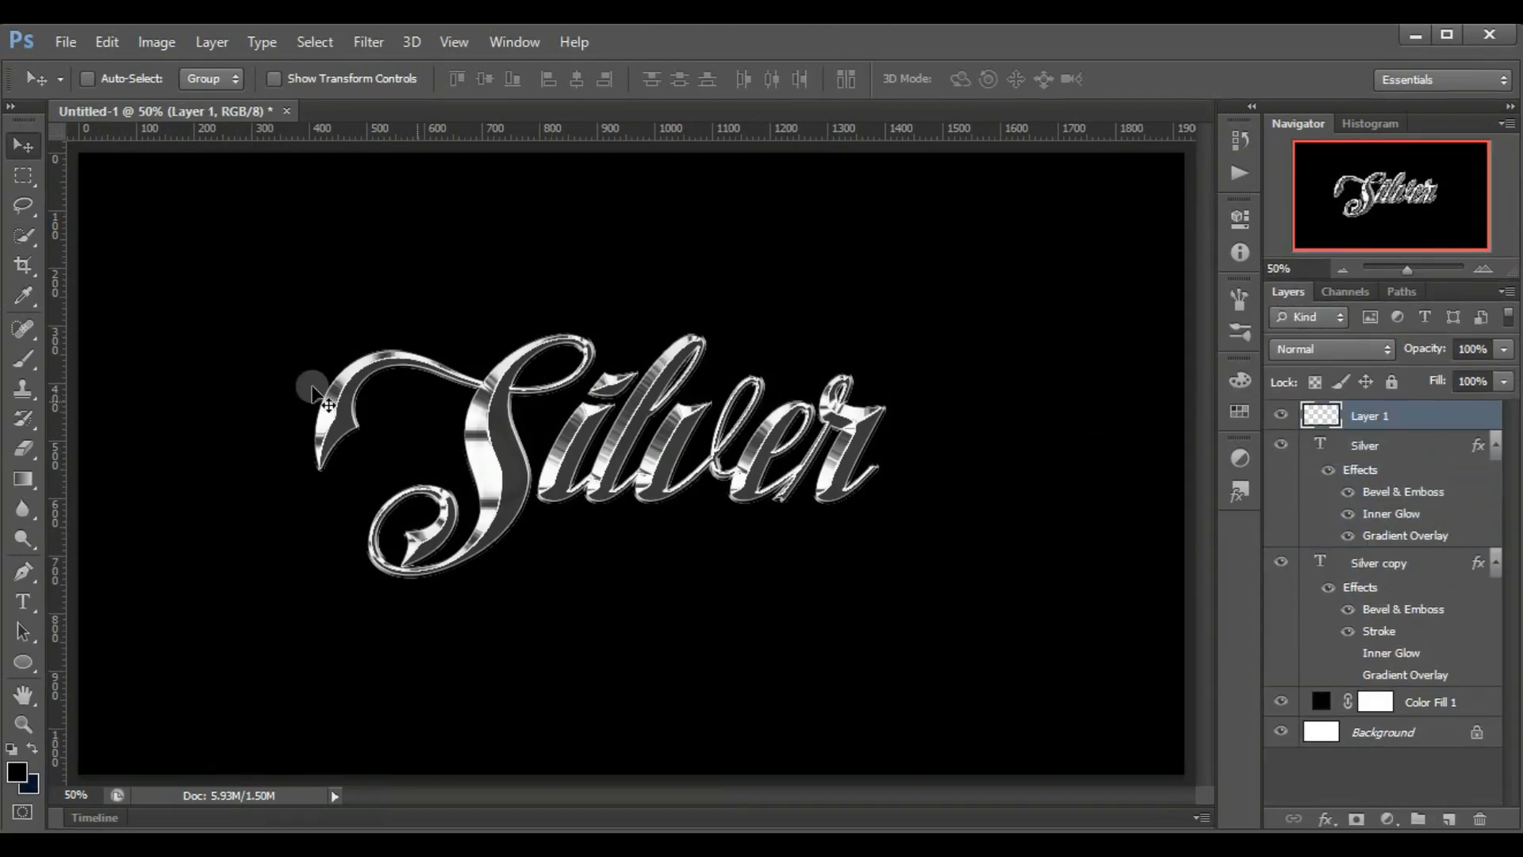
Activate the Brush tool and append the Assorted Brushes set to the brush presets
click(24, 357)
right_click(298, 303)
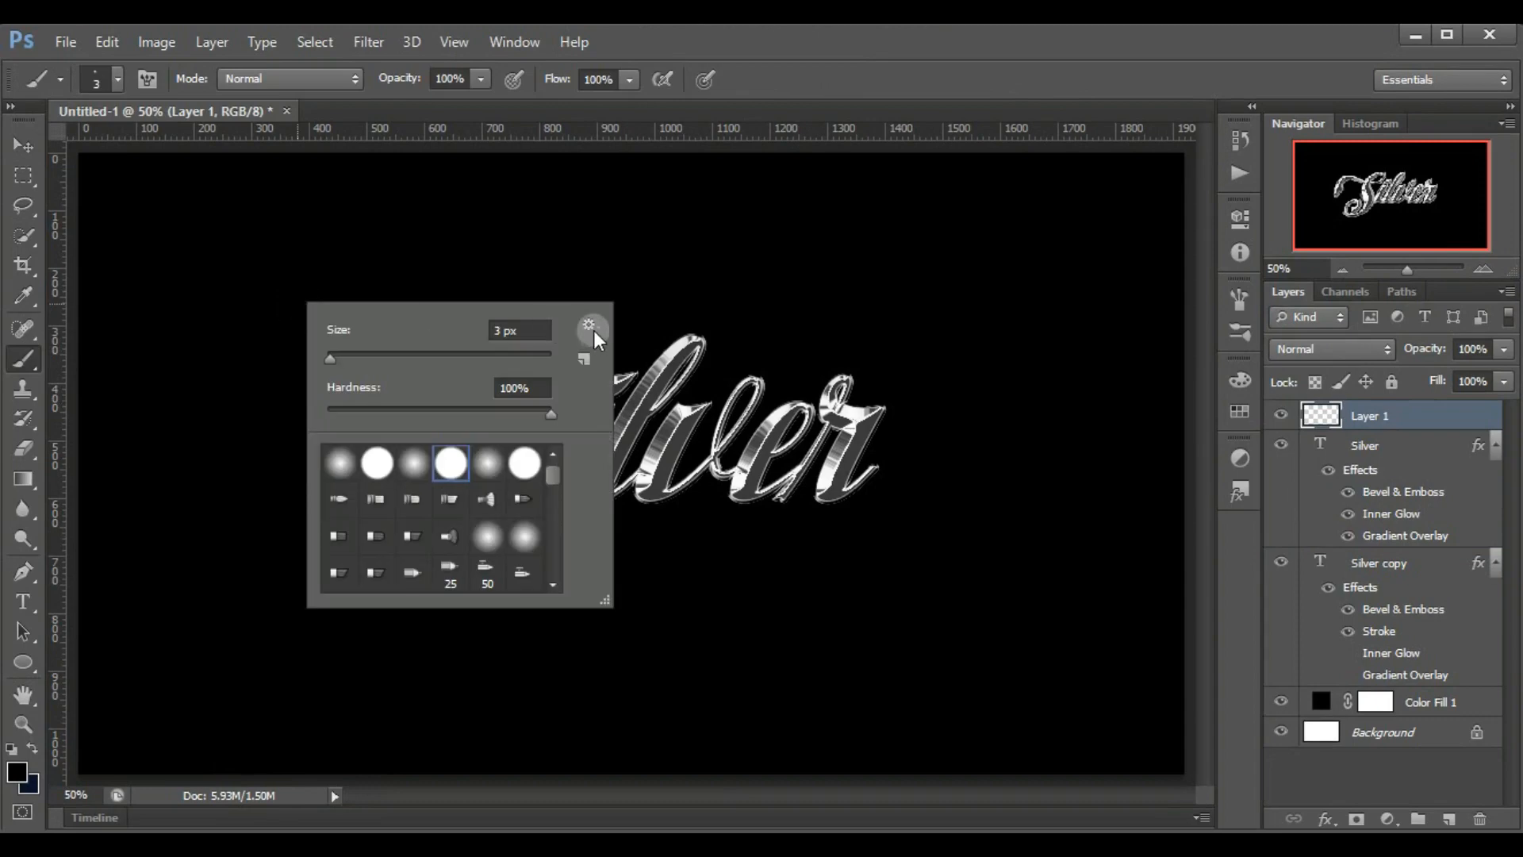
click(587, 325)
click(744, 520)
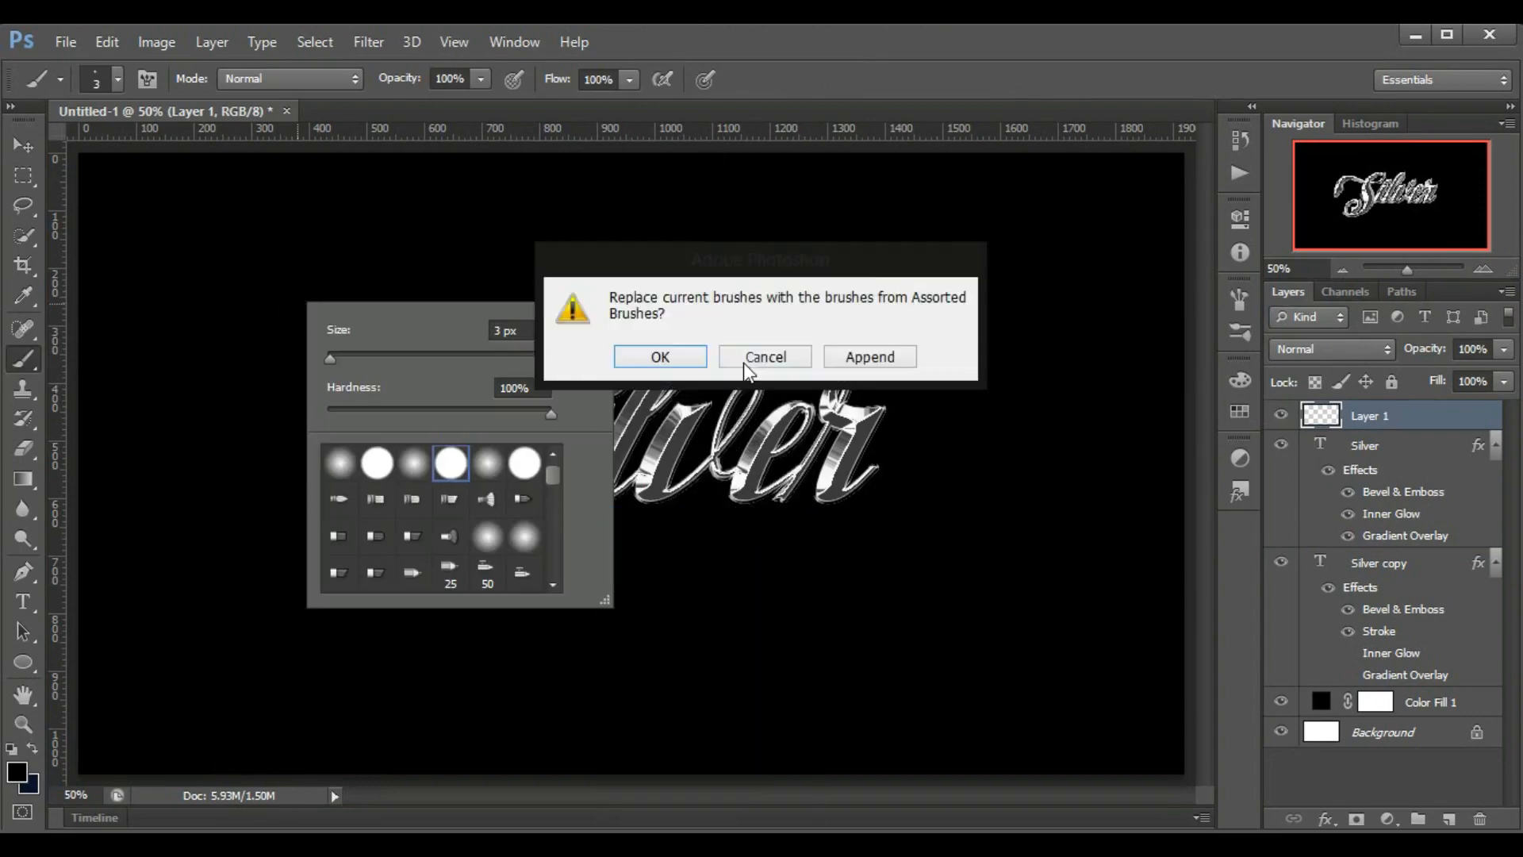
click(857, 357)
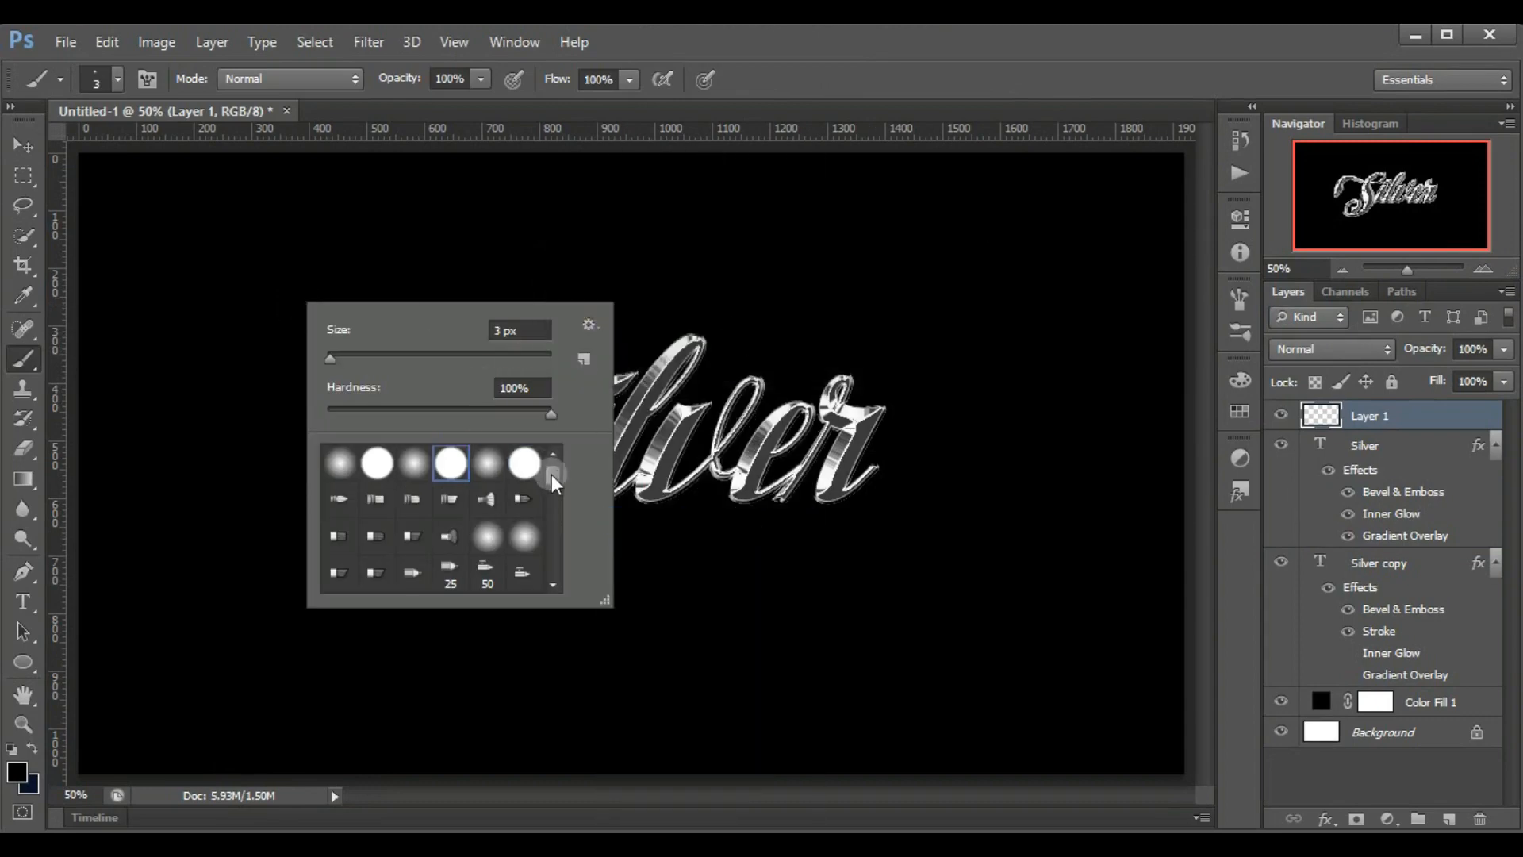
Show the brush presets as large thumbnails and choose the 48 px X-shaped sparkle brush, enlarged to 82 px
drag(551, 474, 554, 507)
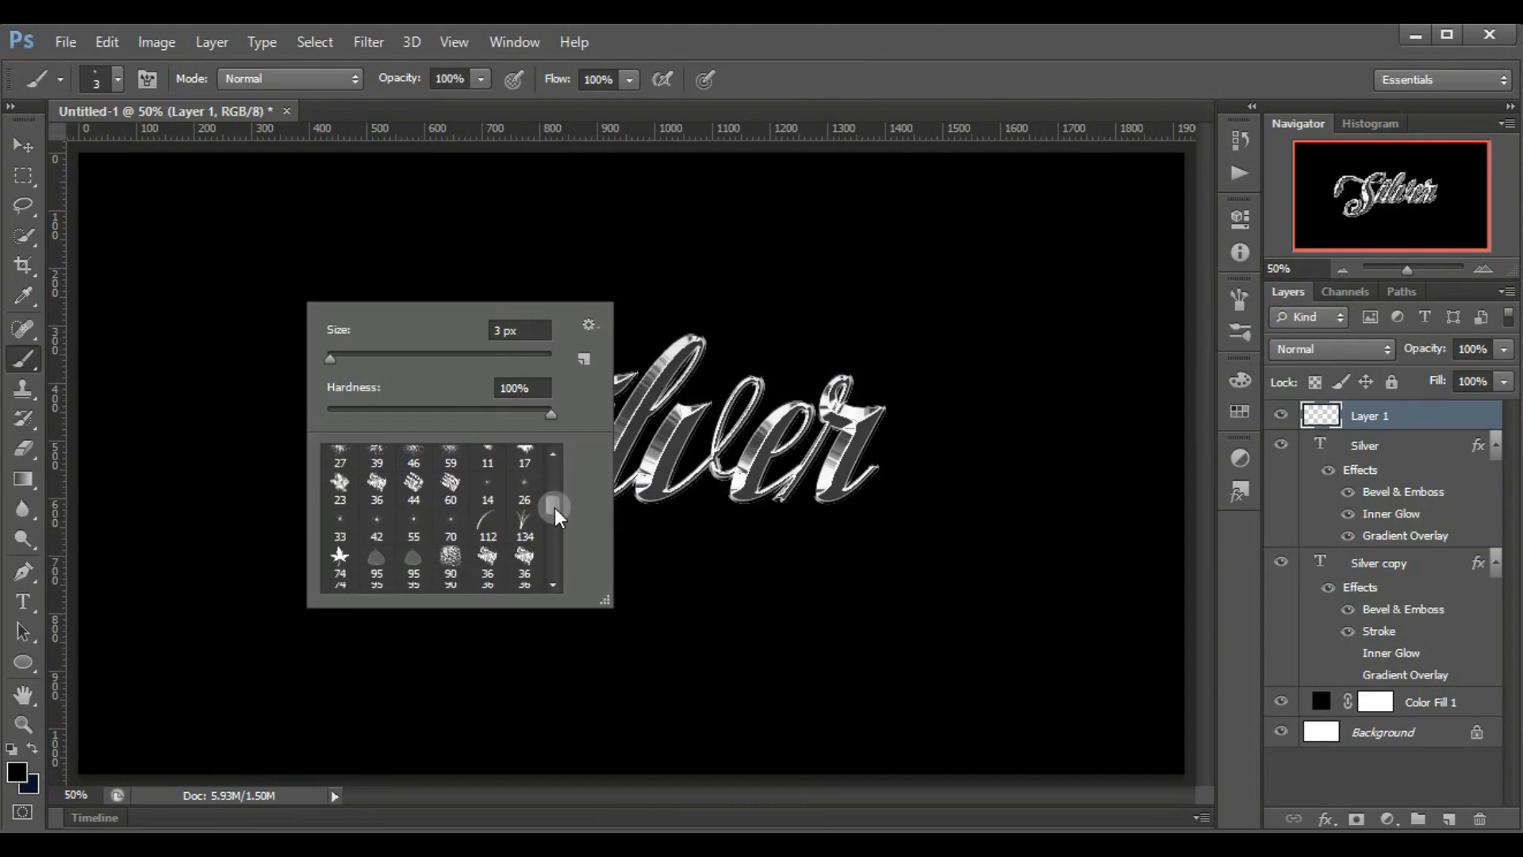
click(588, 325)
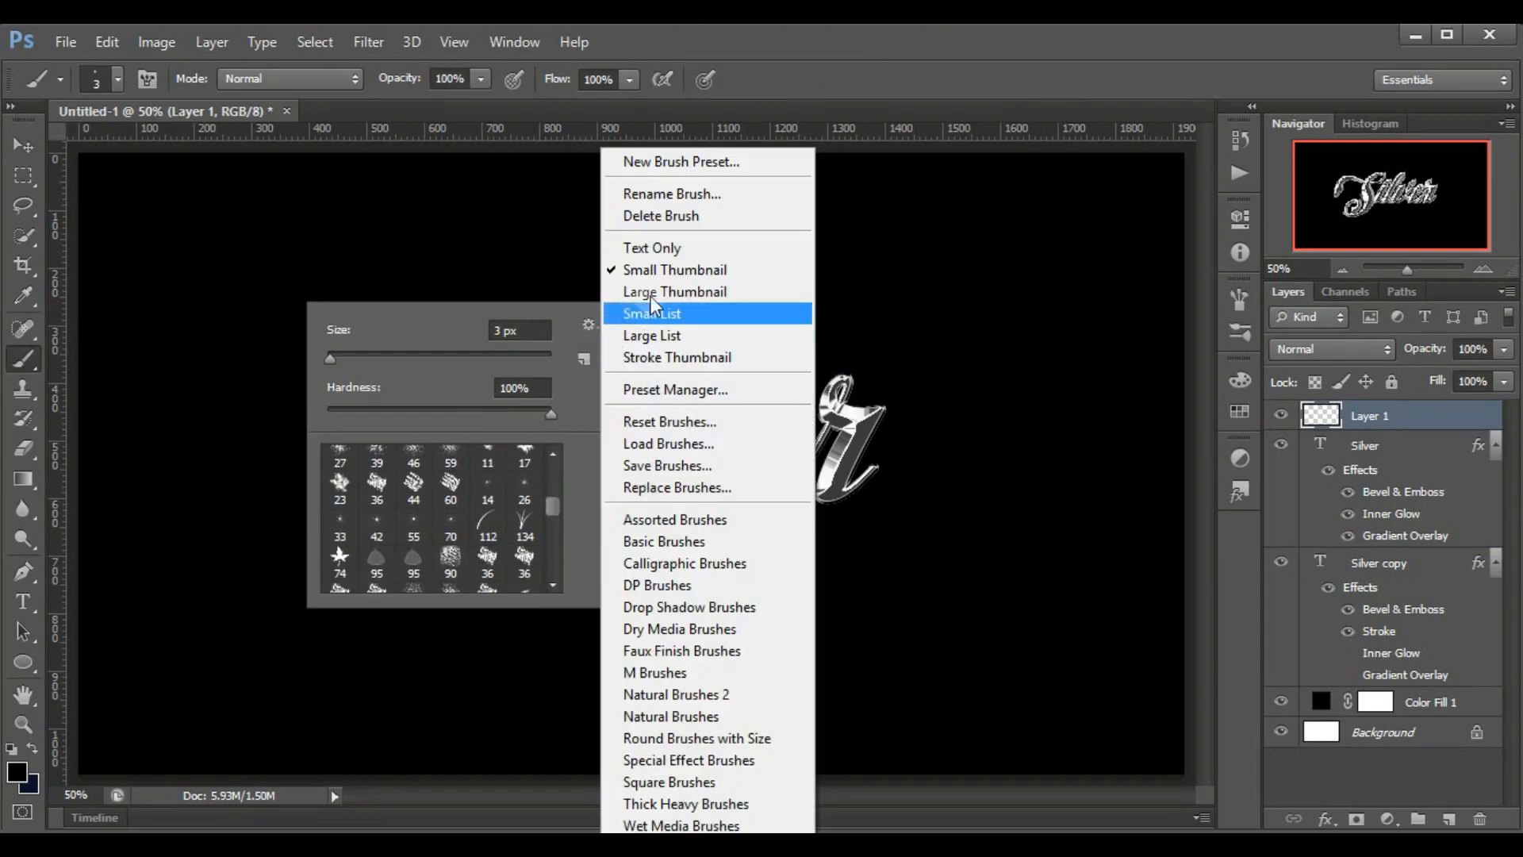
click(651, 293)
drag(553, 473, 549, 525)
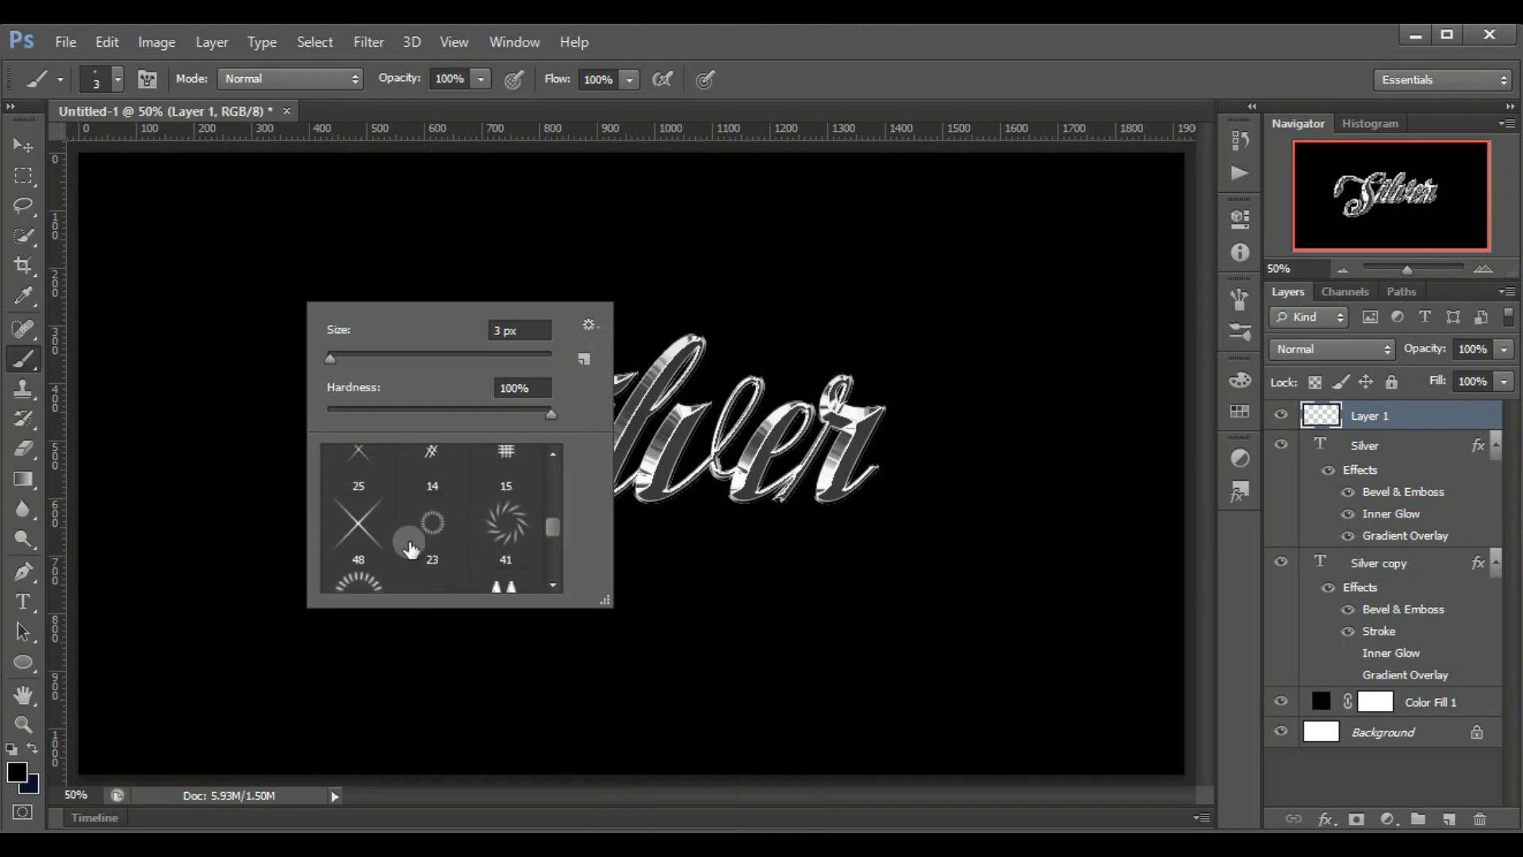
click(357, 530)
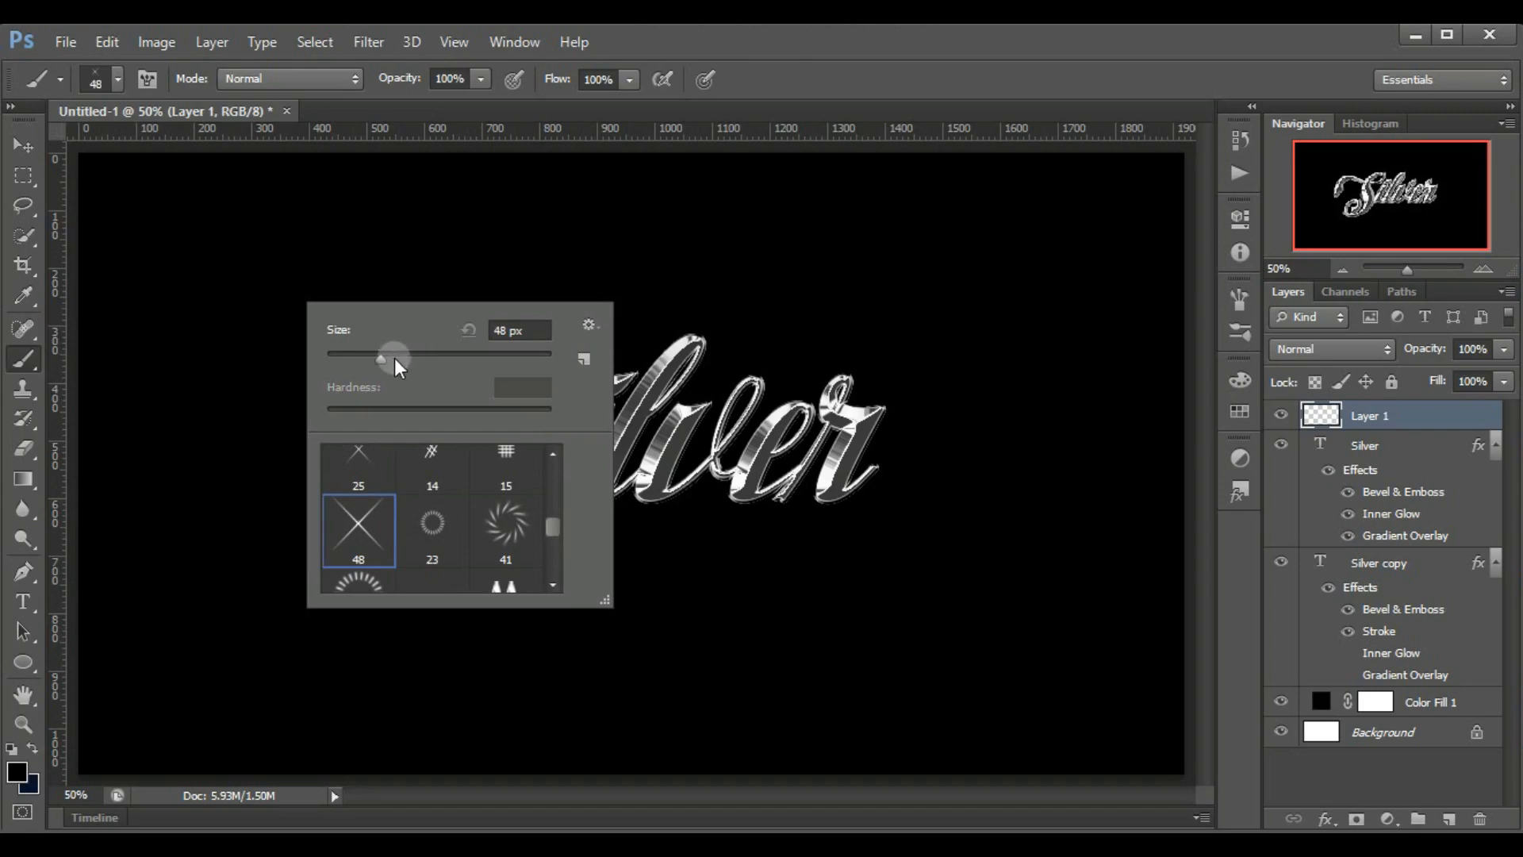
drag(381, 358, 421, 361)
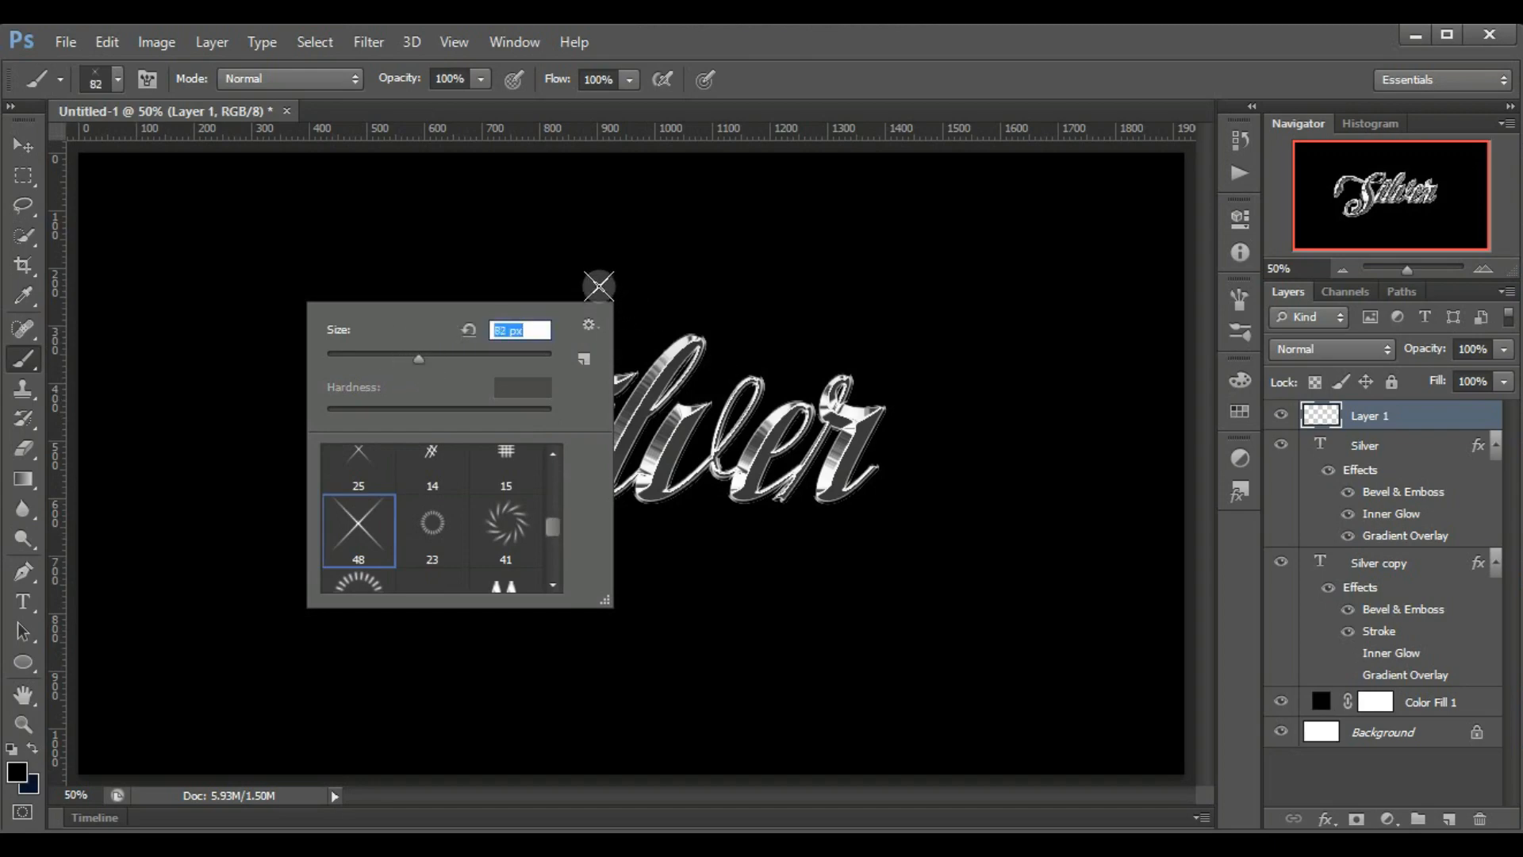
right_click(599, 290)
click(598, 252)
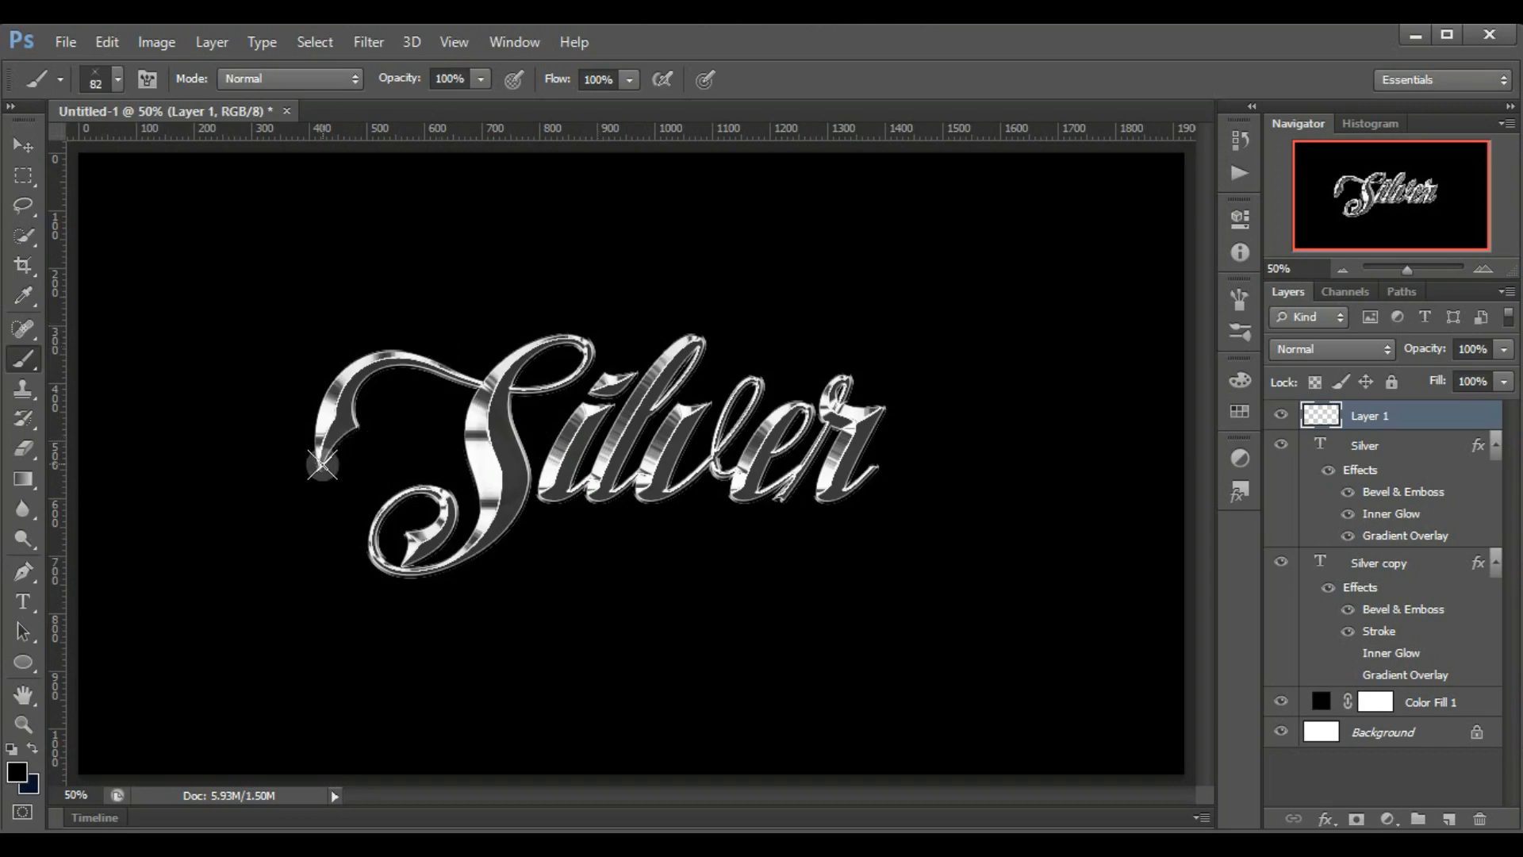
Change the foreground colour to near-white
click(17, 770)
drag(830, 267, 822, 283)
click(1365, 246)
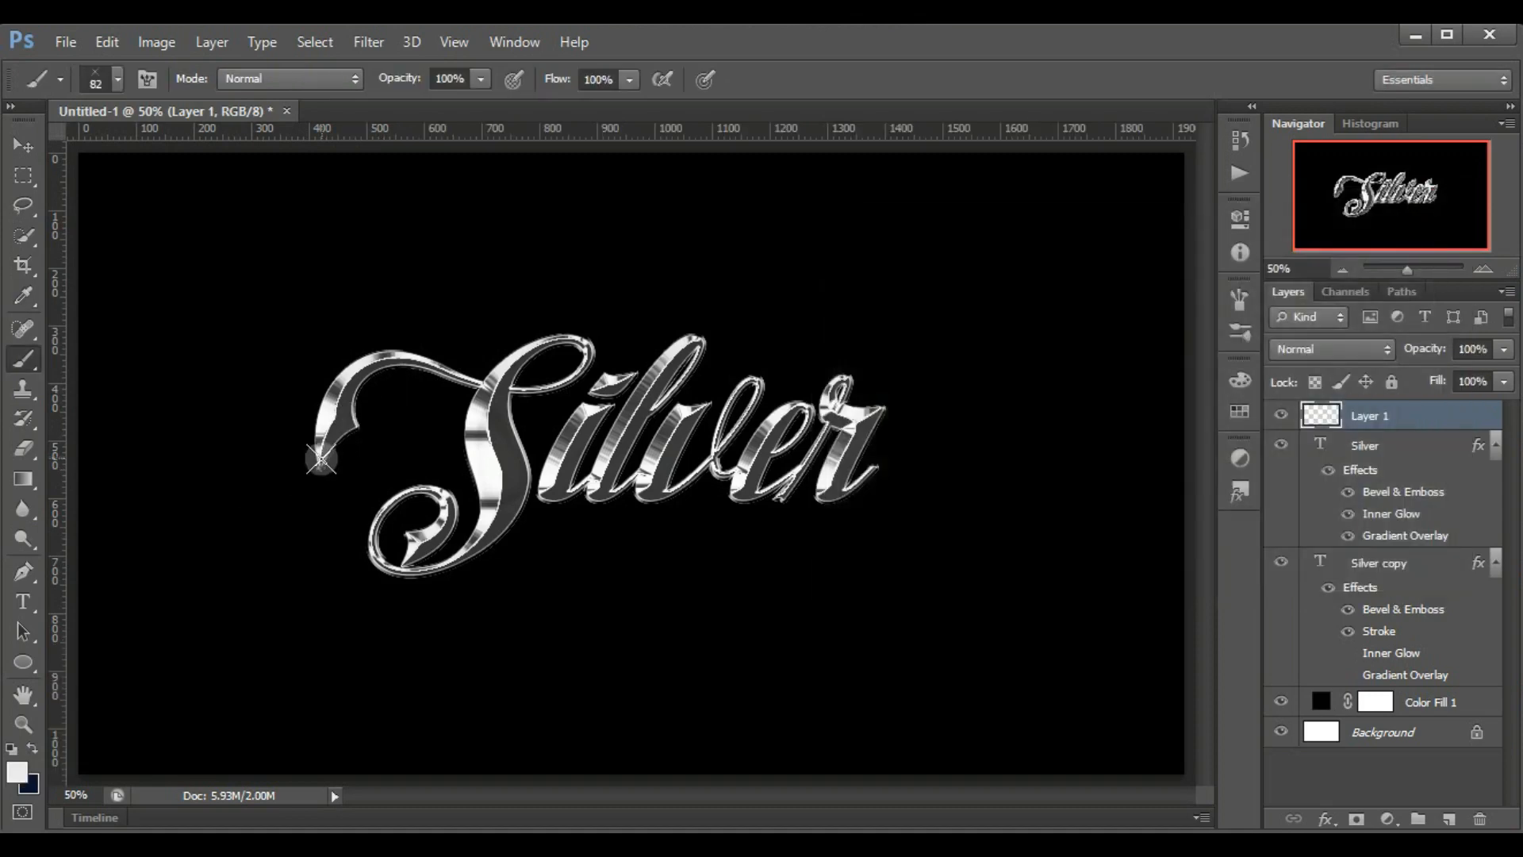
Stamp single sparkles on the S's outer tip, lower curl and upper loop, and on the upper corner of the r
click(318, 461)
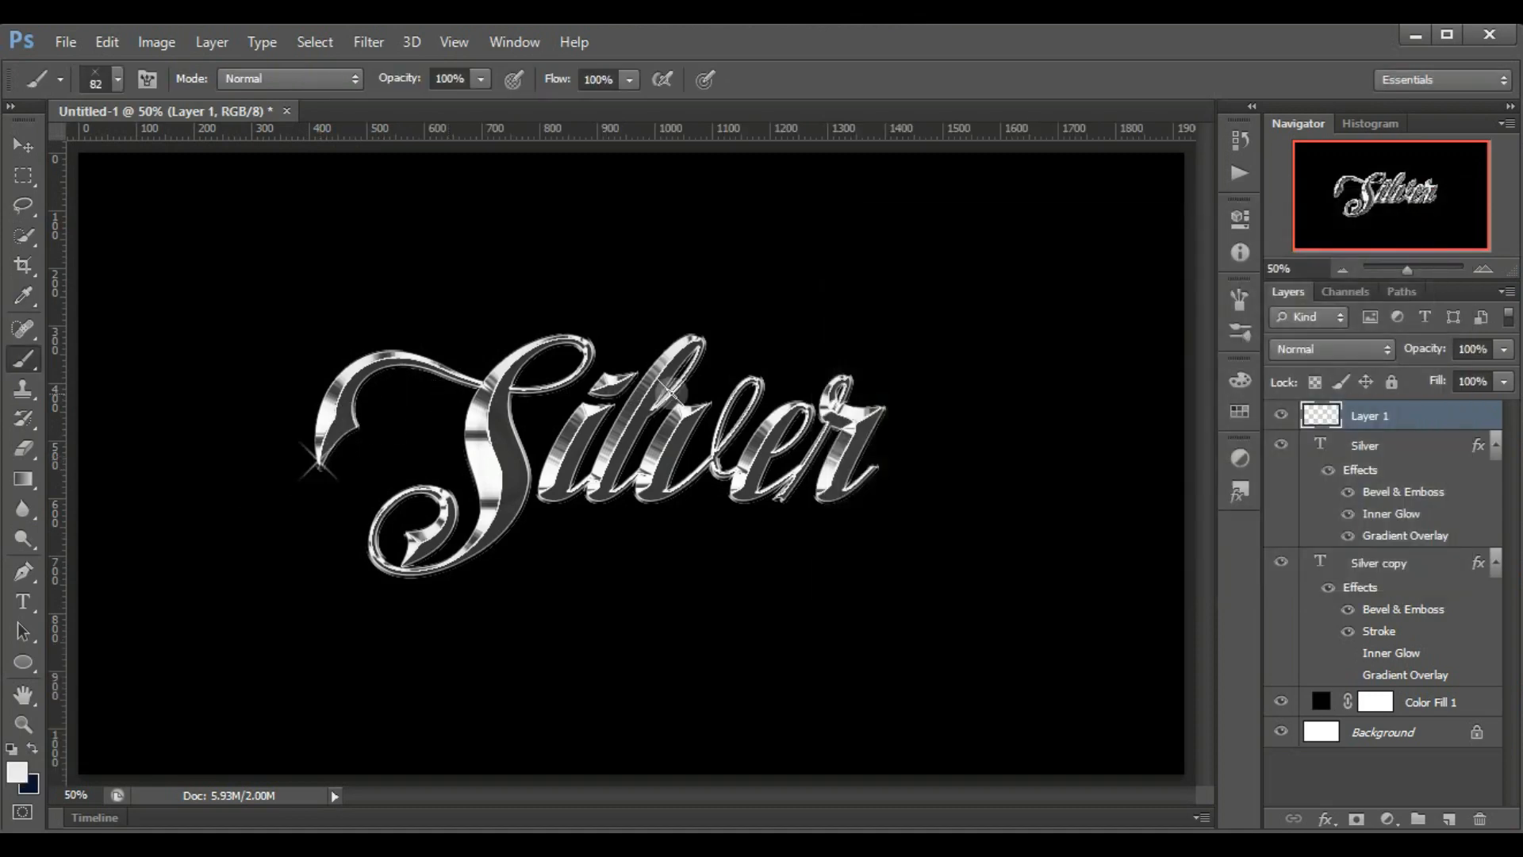
click(881, 404)
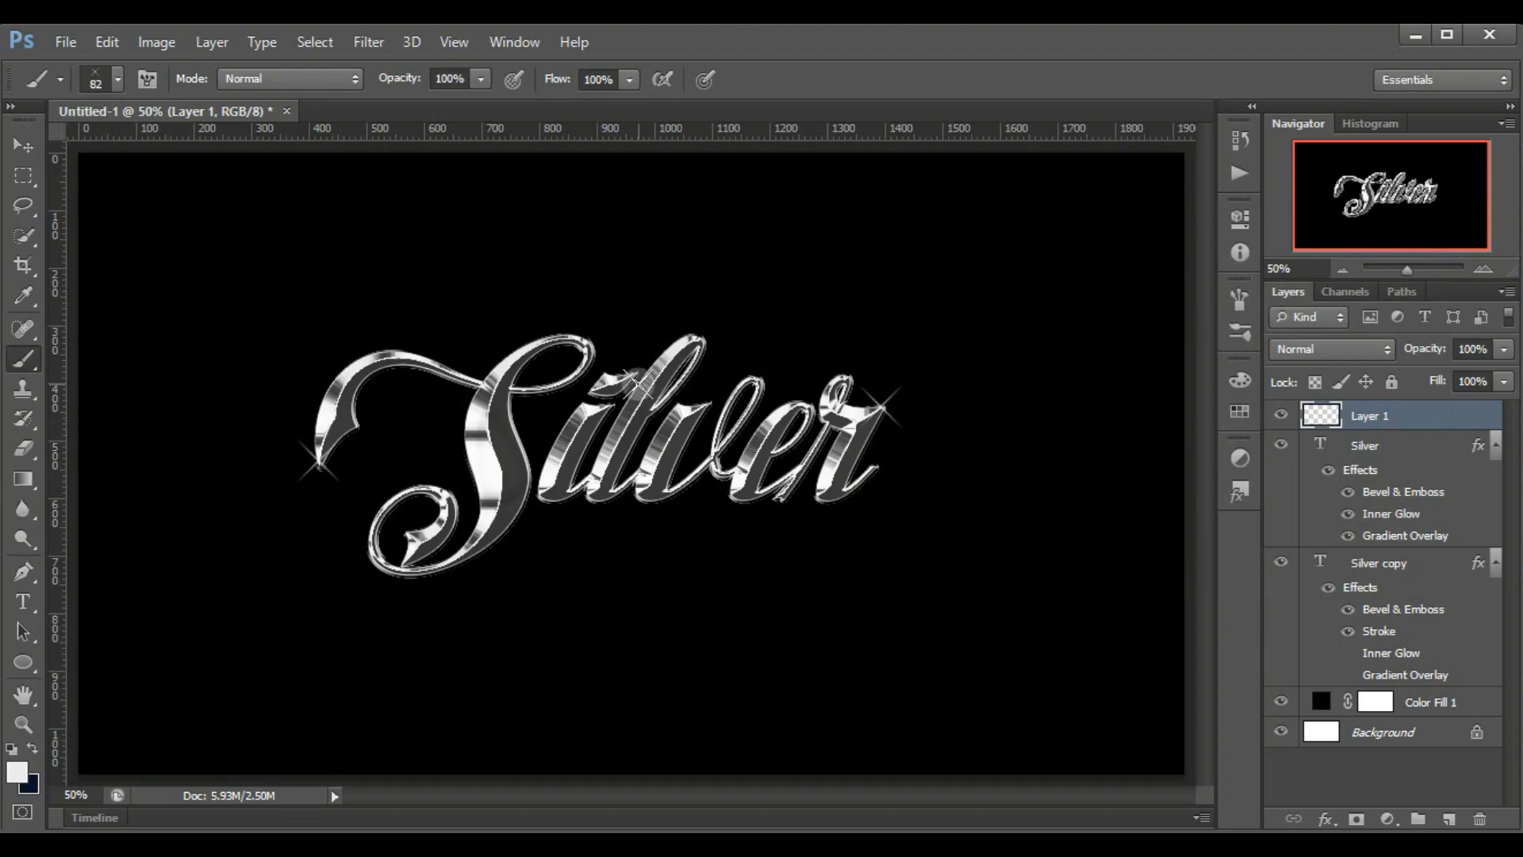
click(405, 562)
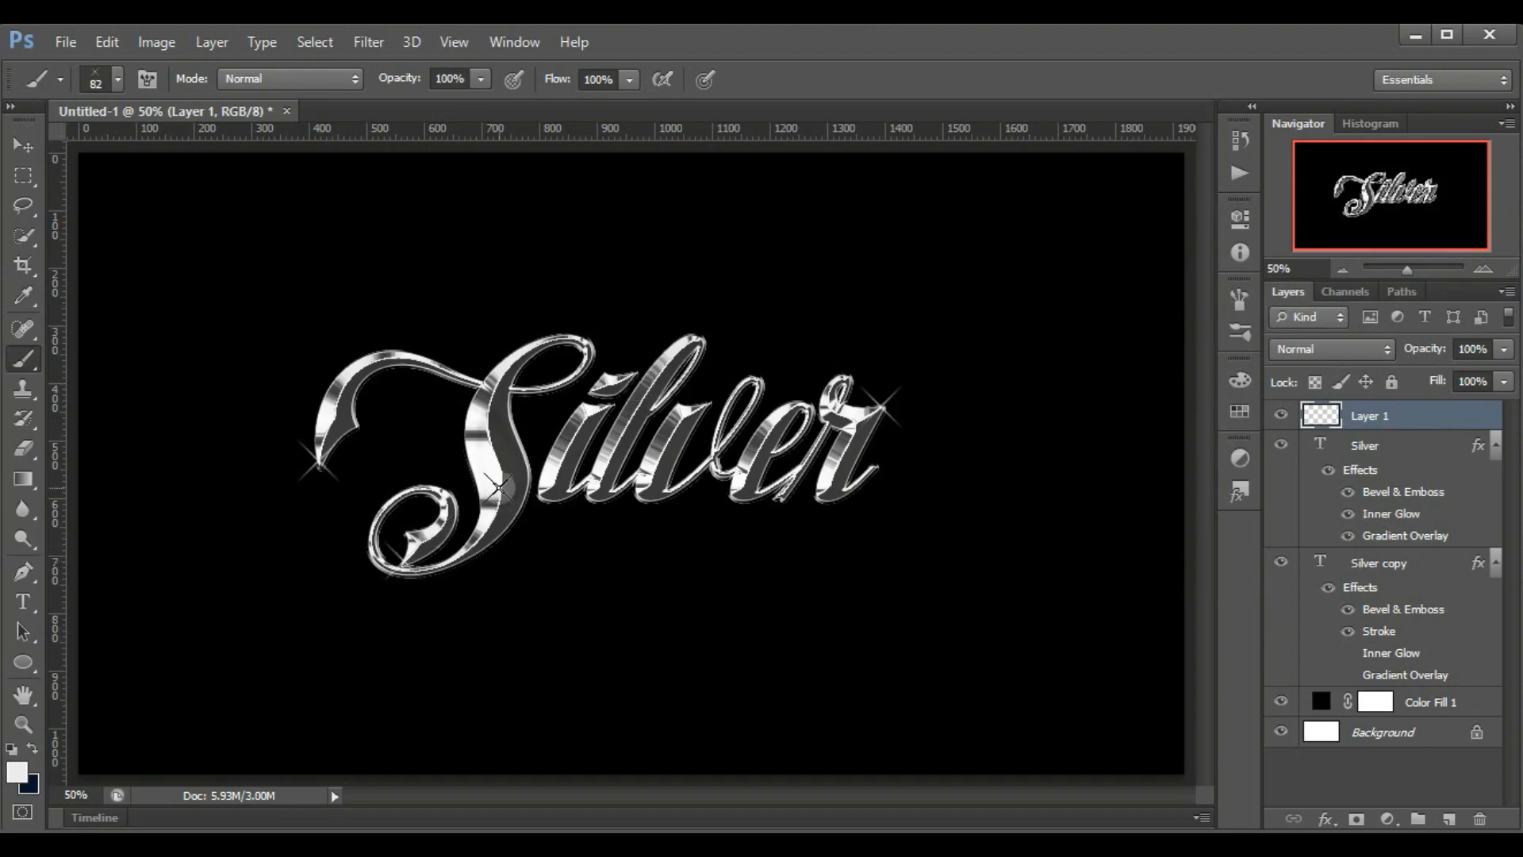
click(583, 330)
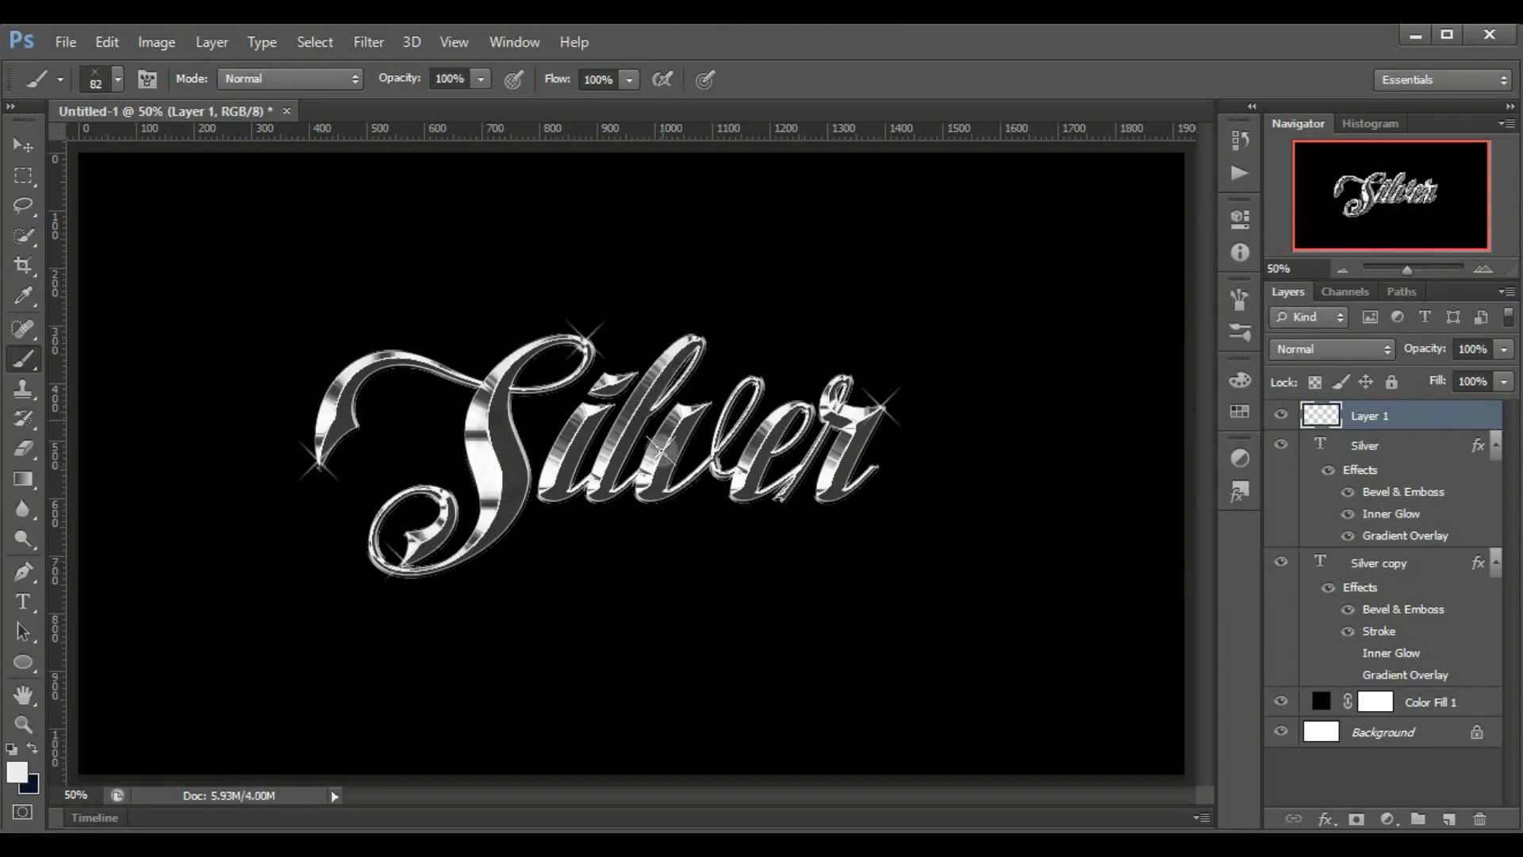
Stamp single X-shaped sparkles at the base of the v and at the base of the r
click(665, 492)
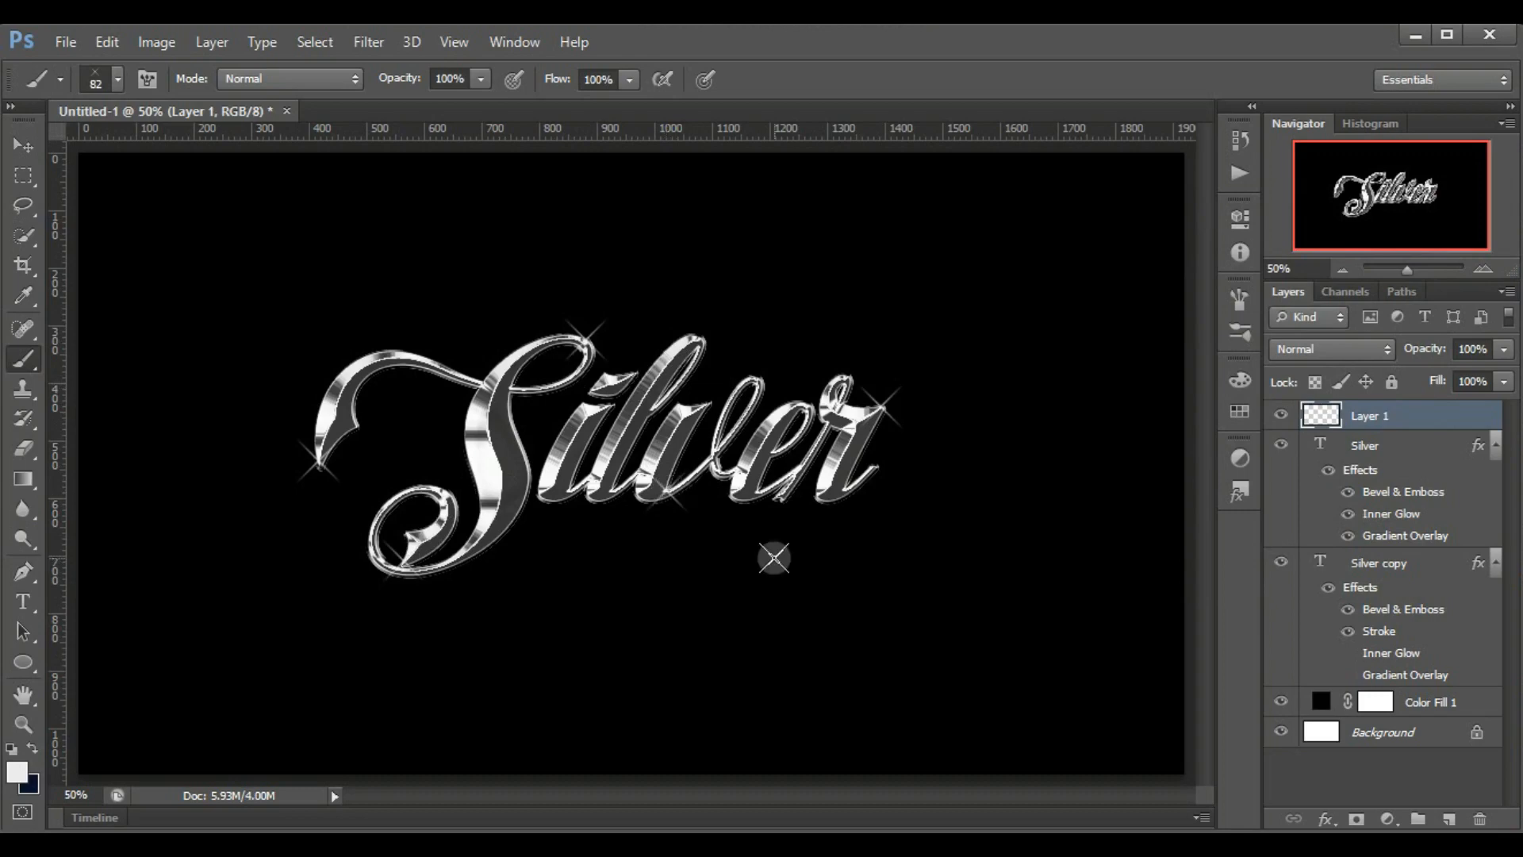
click(811, 493)
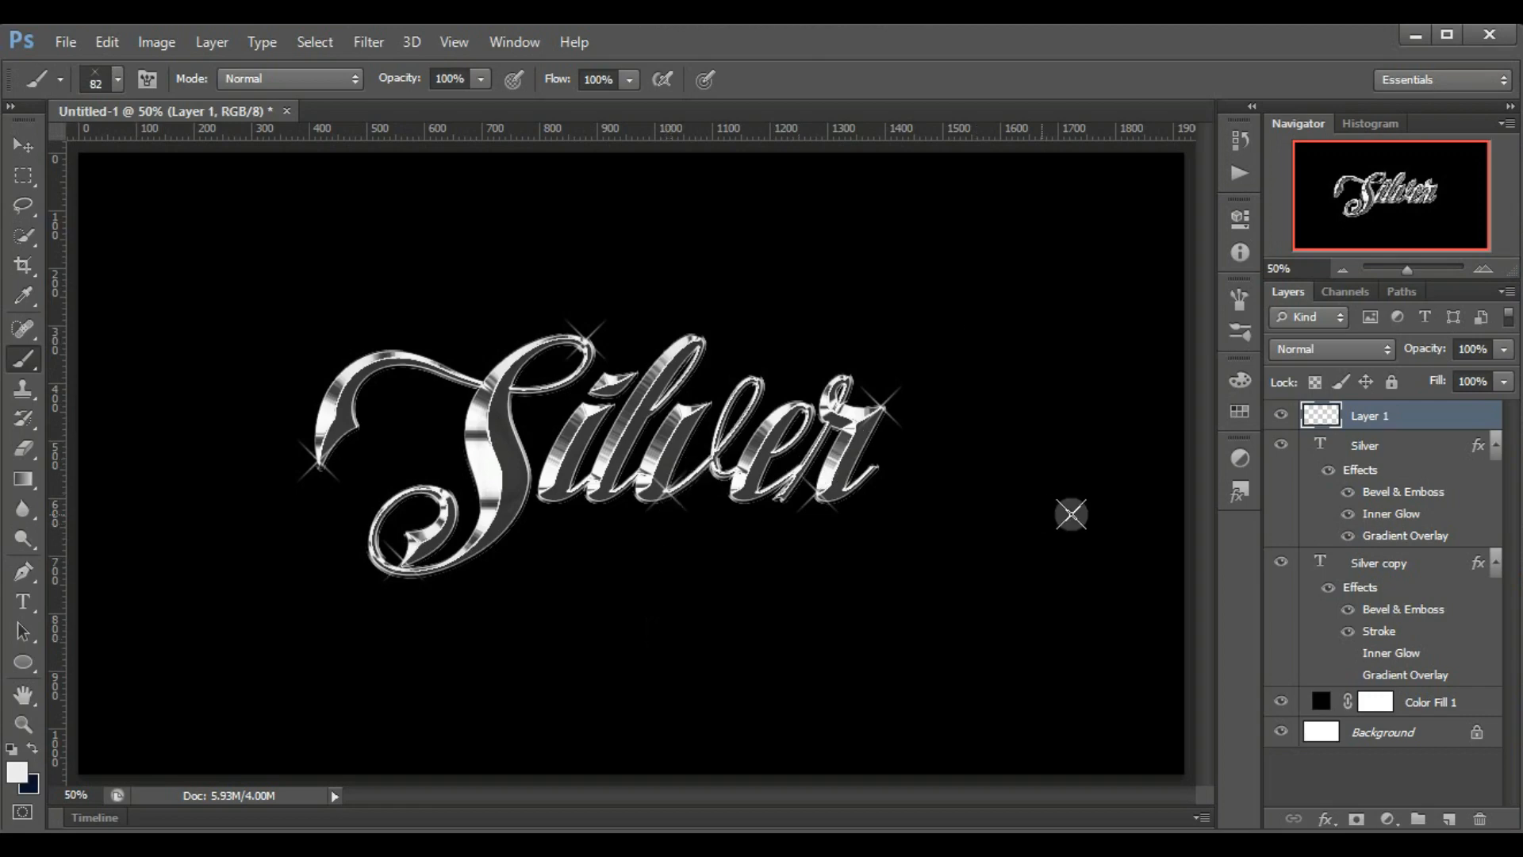
Toggle the visibility of the Silver copy layer to compare the text with and without its outer bevel and stroke
click(1282, 564)
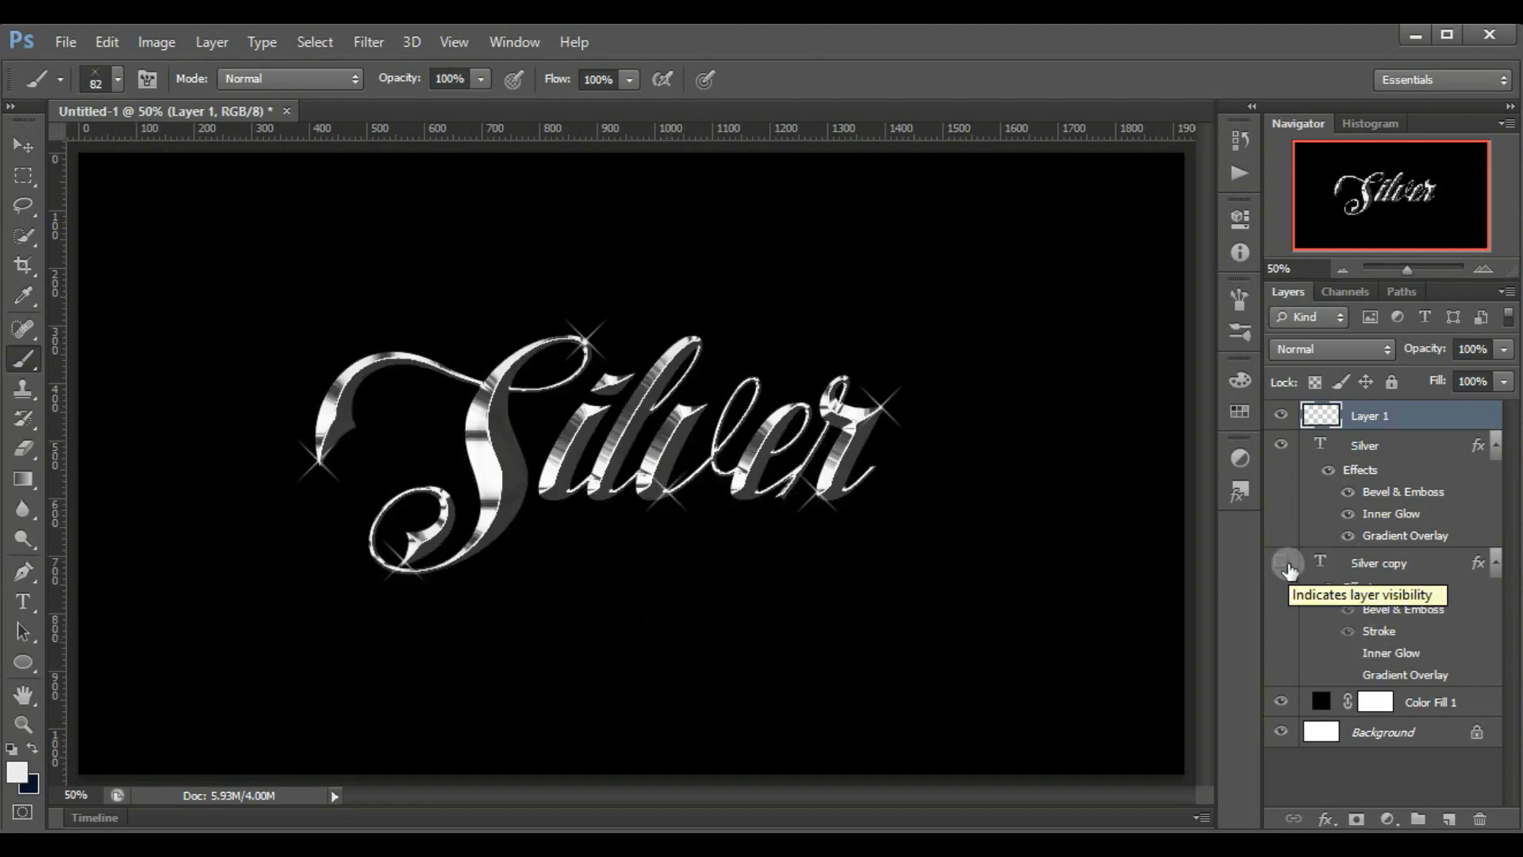
click(1282, 564)
click(1282, 564)
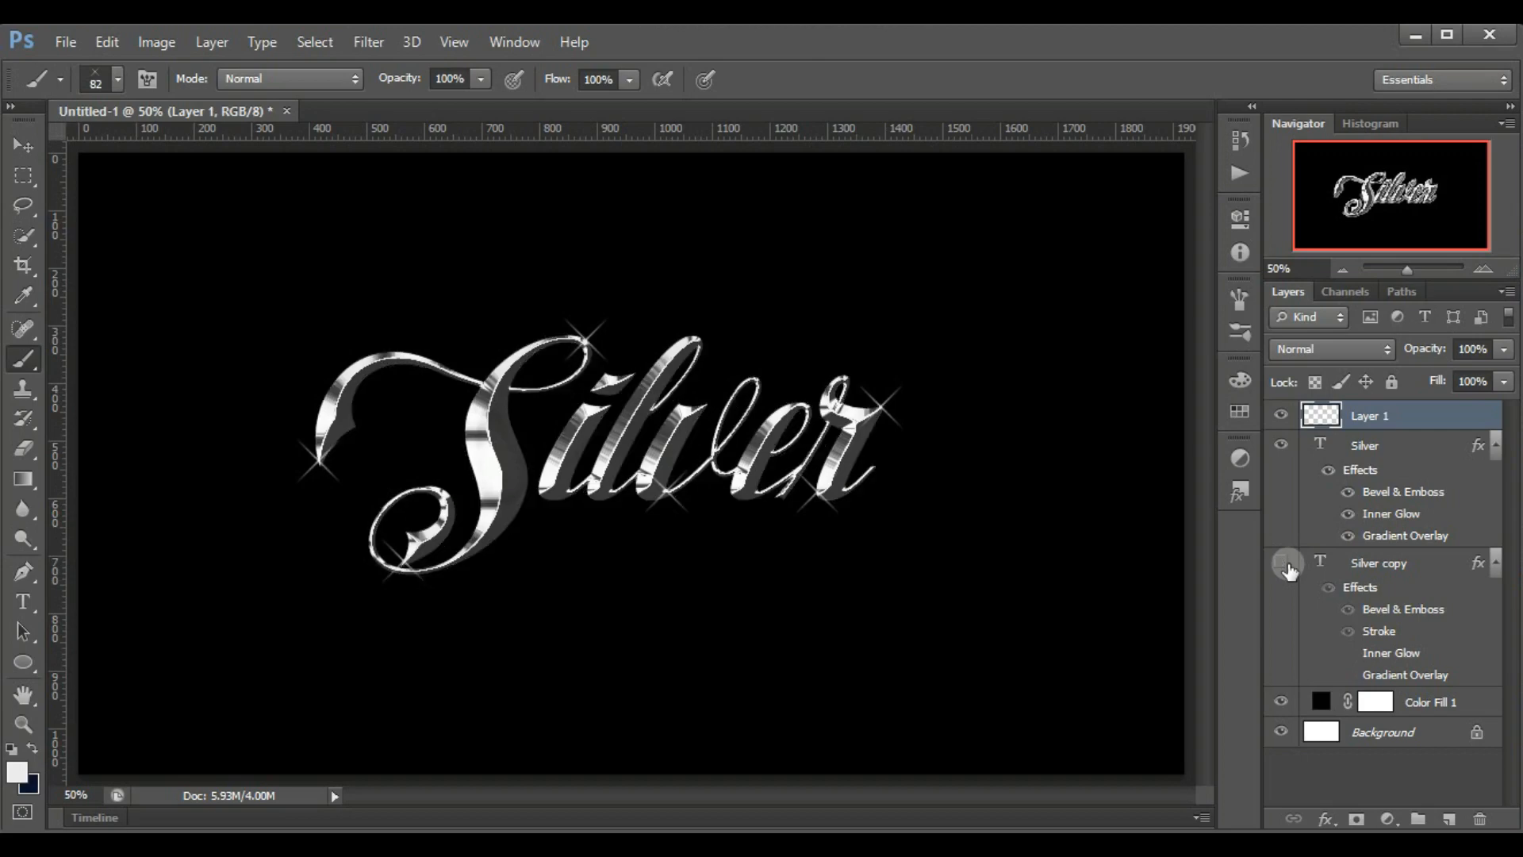
click(1282, 564)
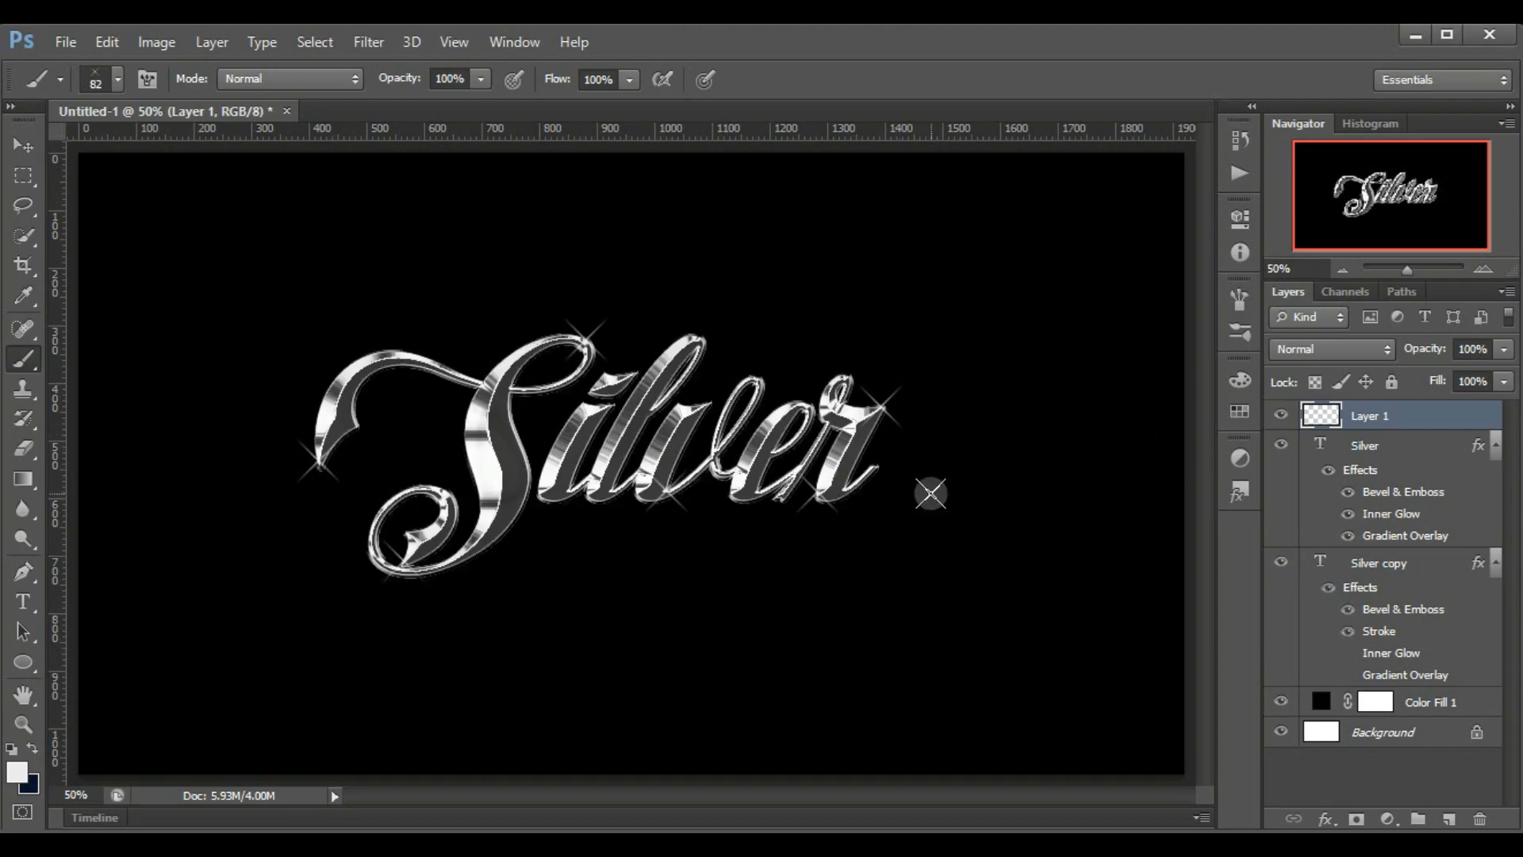
Switch the brush tip to the 50 px many-pointed starburst preset
right_click(687, 339)
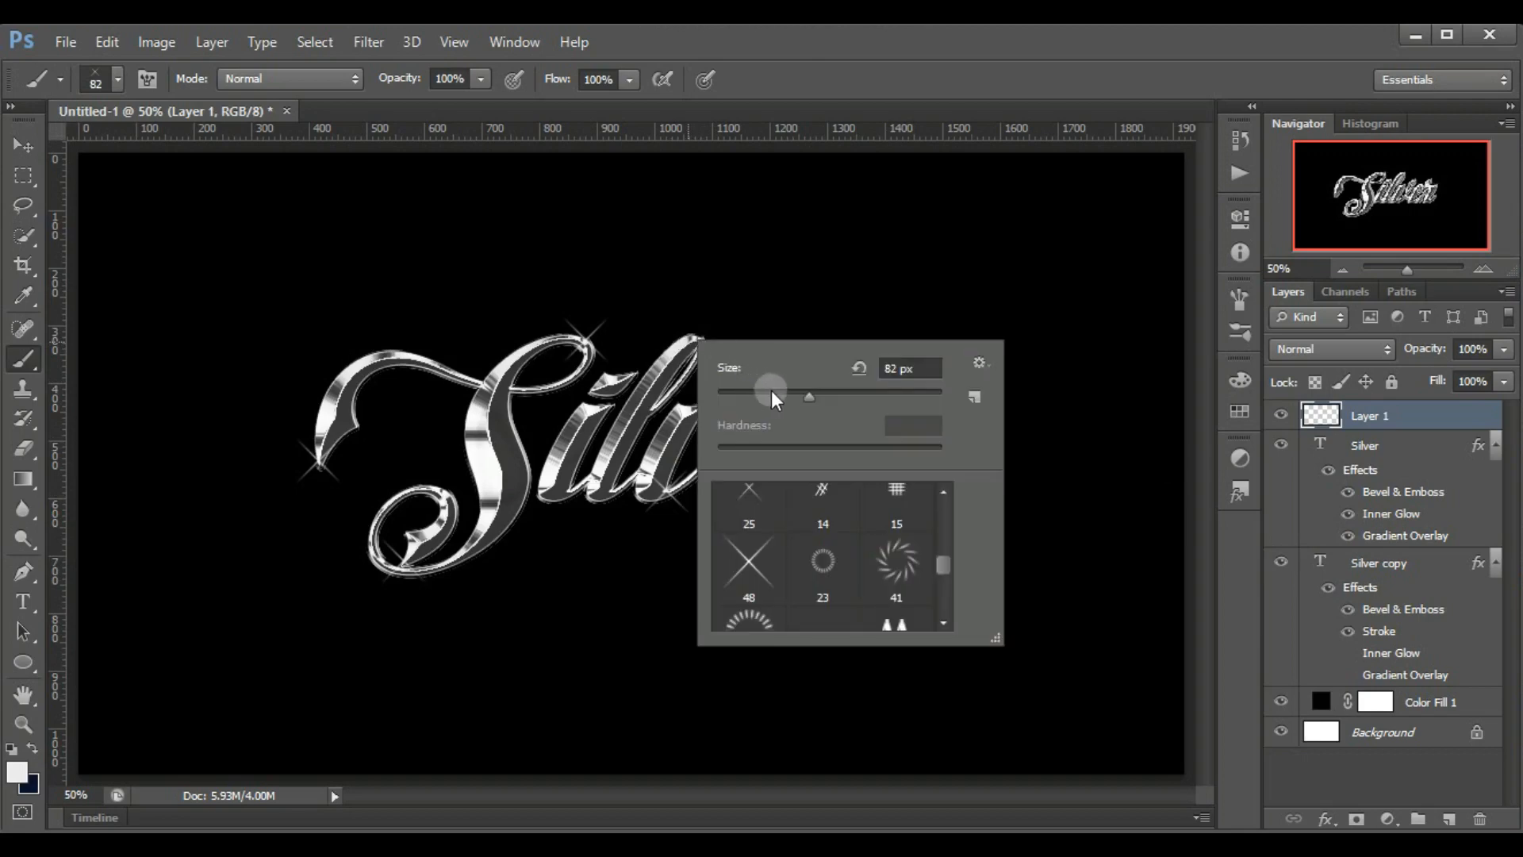
click(749, 500)
drag(944, 566, 944, 574)
click(825, 605)
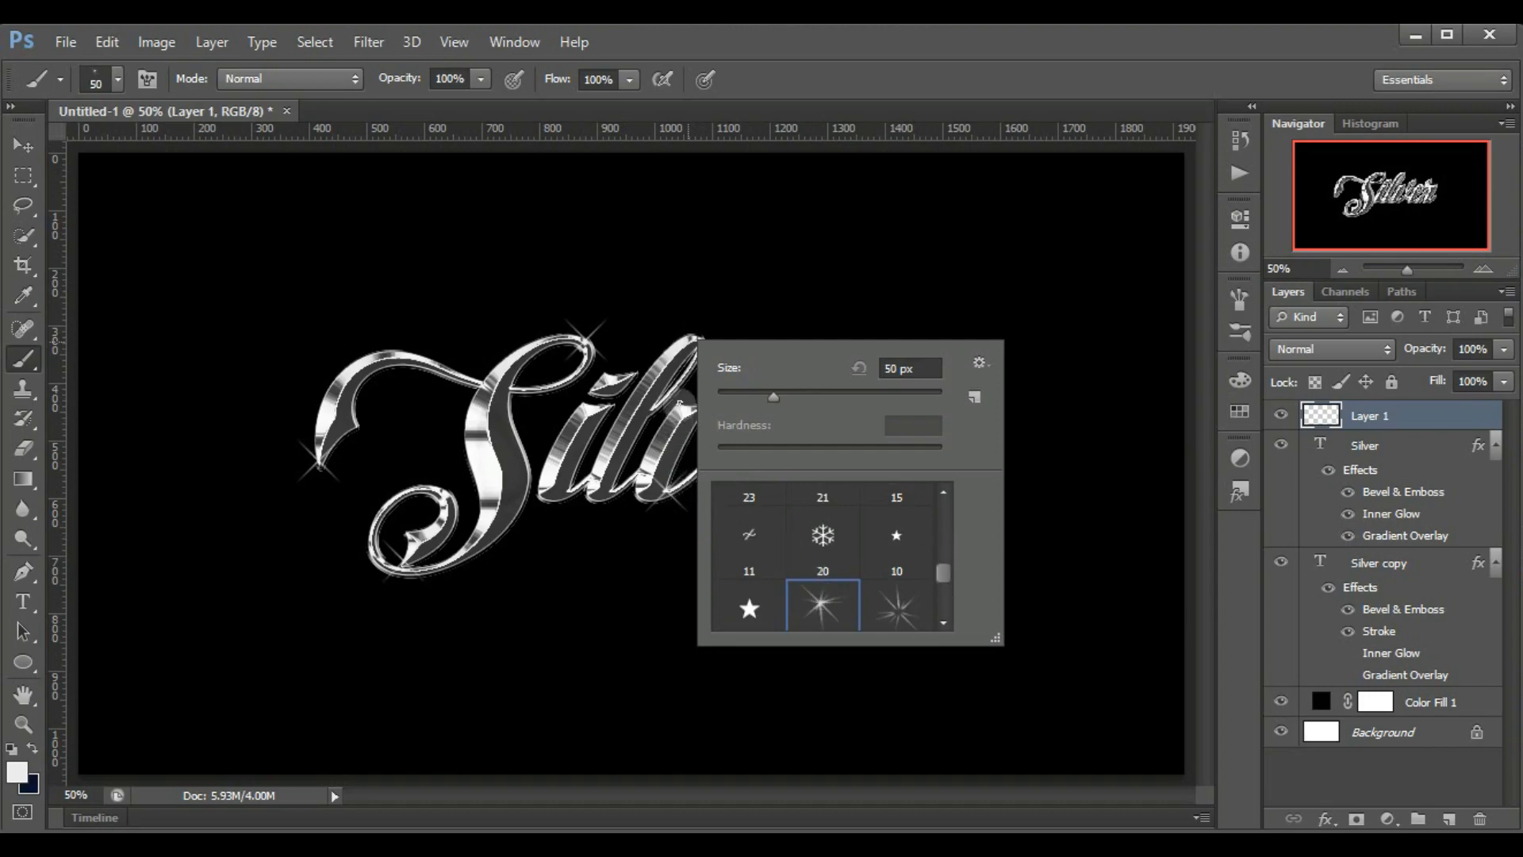
click(679, 406)
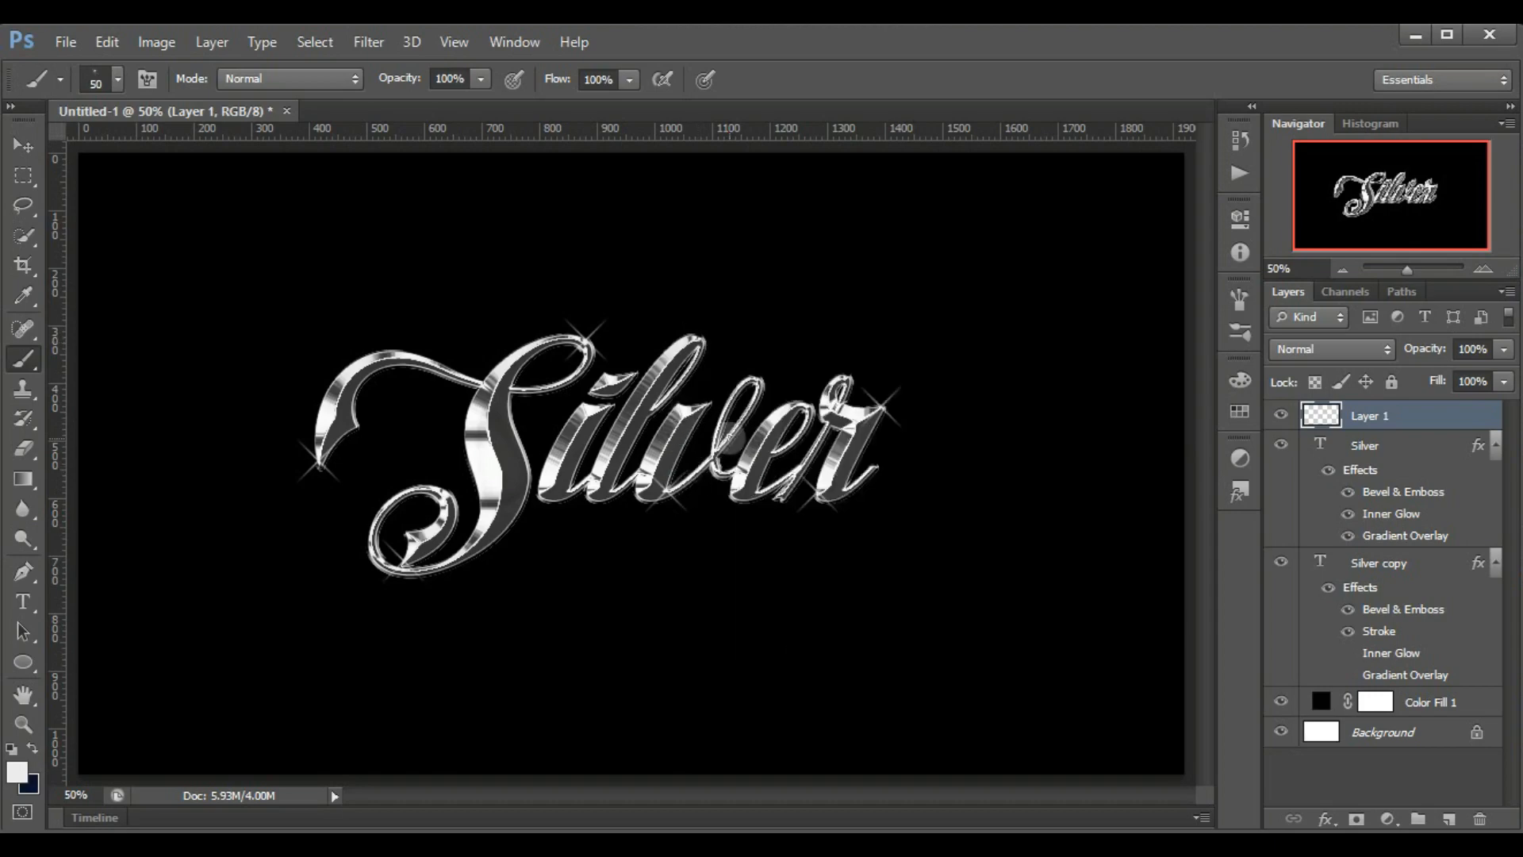
Enlarge the starburst brush to 62 px and stamp it over the sparkles on the S's upper loop and the base of the r
right_click(587, 339)
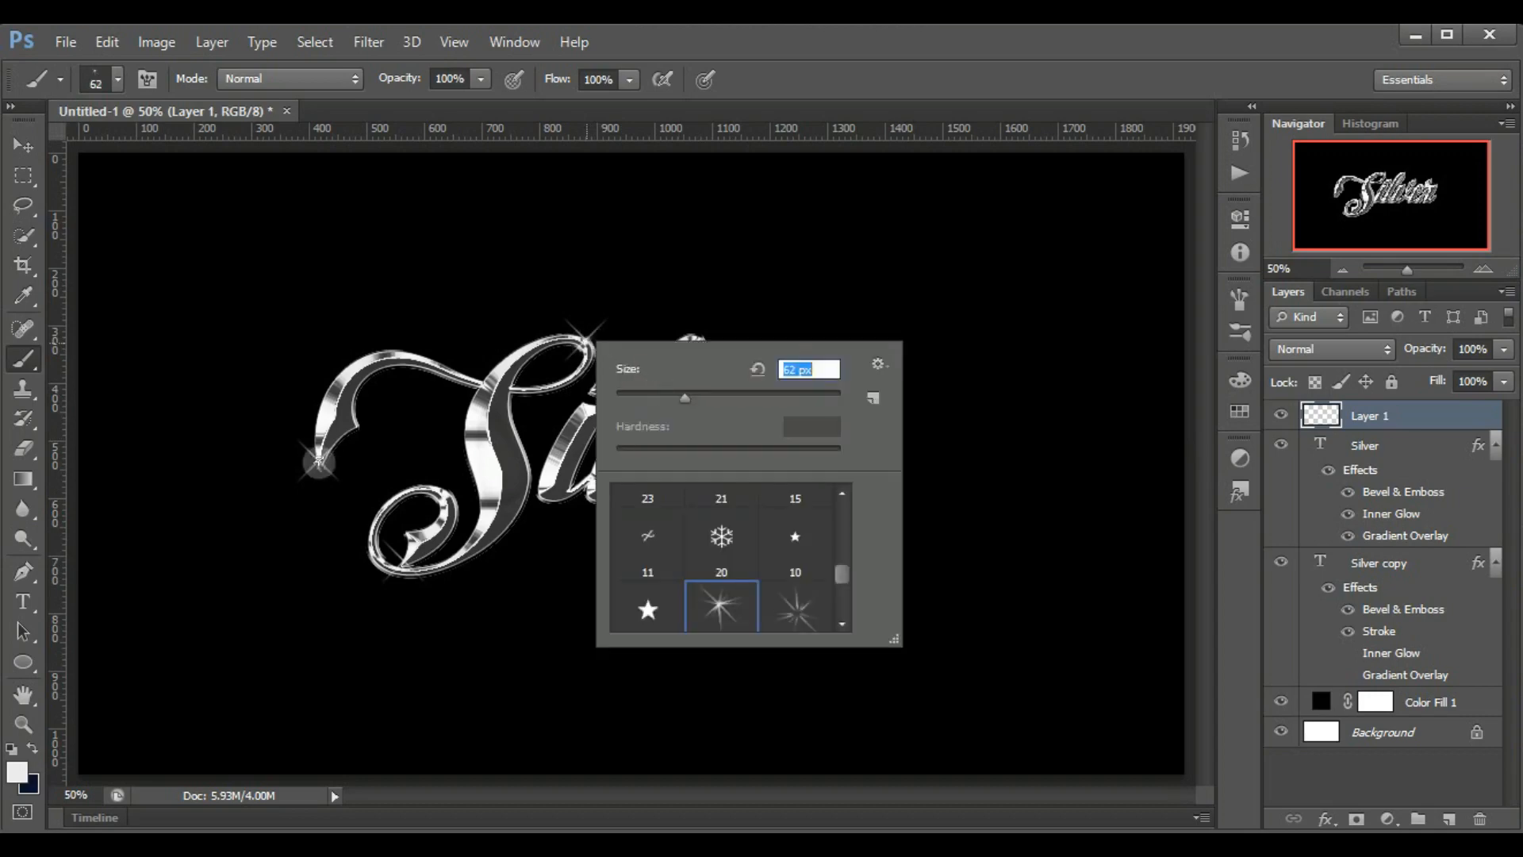
key(Return)
click(587, 339)
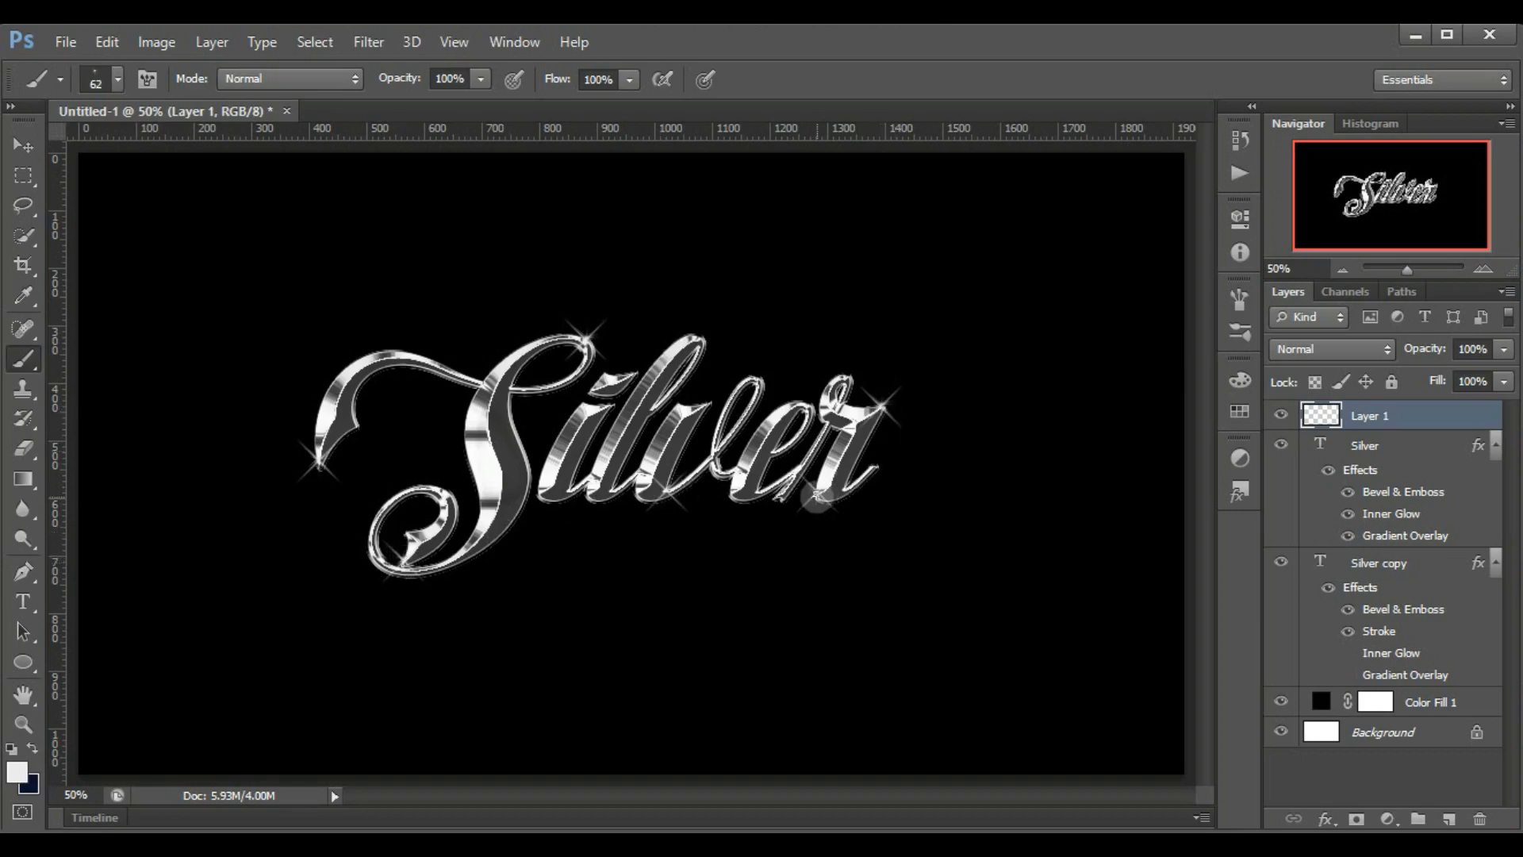
click(817, 498)
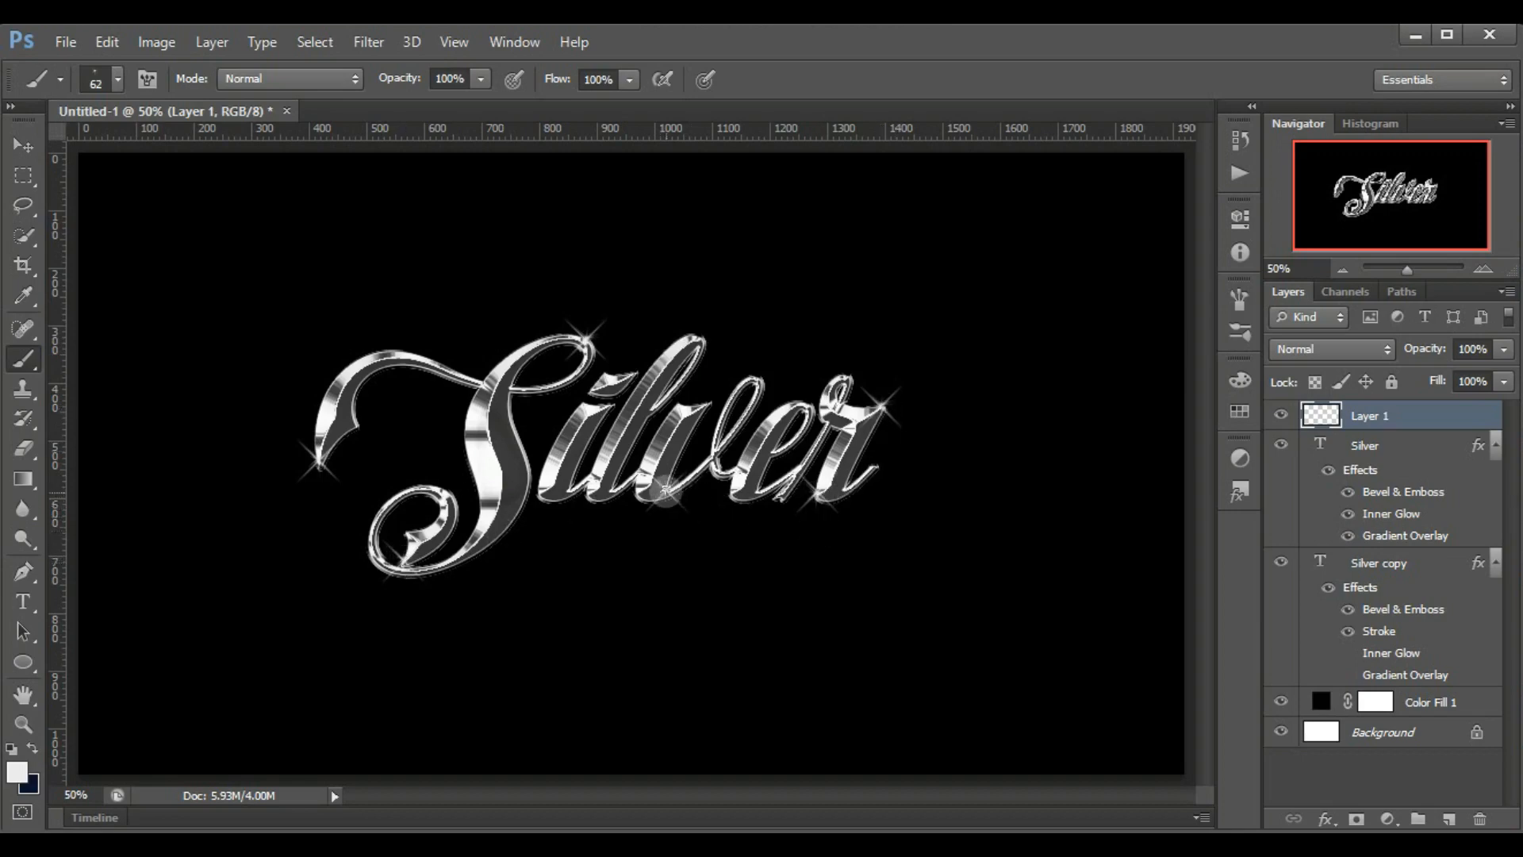
Increase the starburst brush size to 71 px and stamp it over the sparkle on the S's outer tip
right_click(742, 299)
drag(845, 348, 858, 350)
click(318, 460)
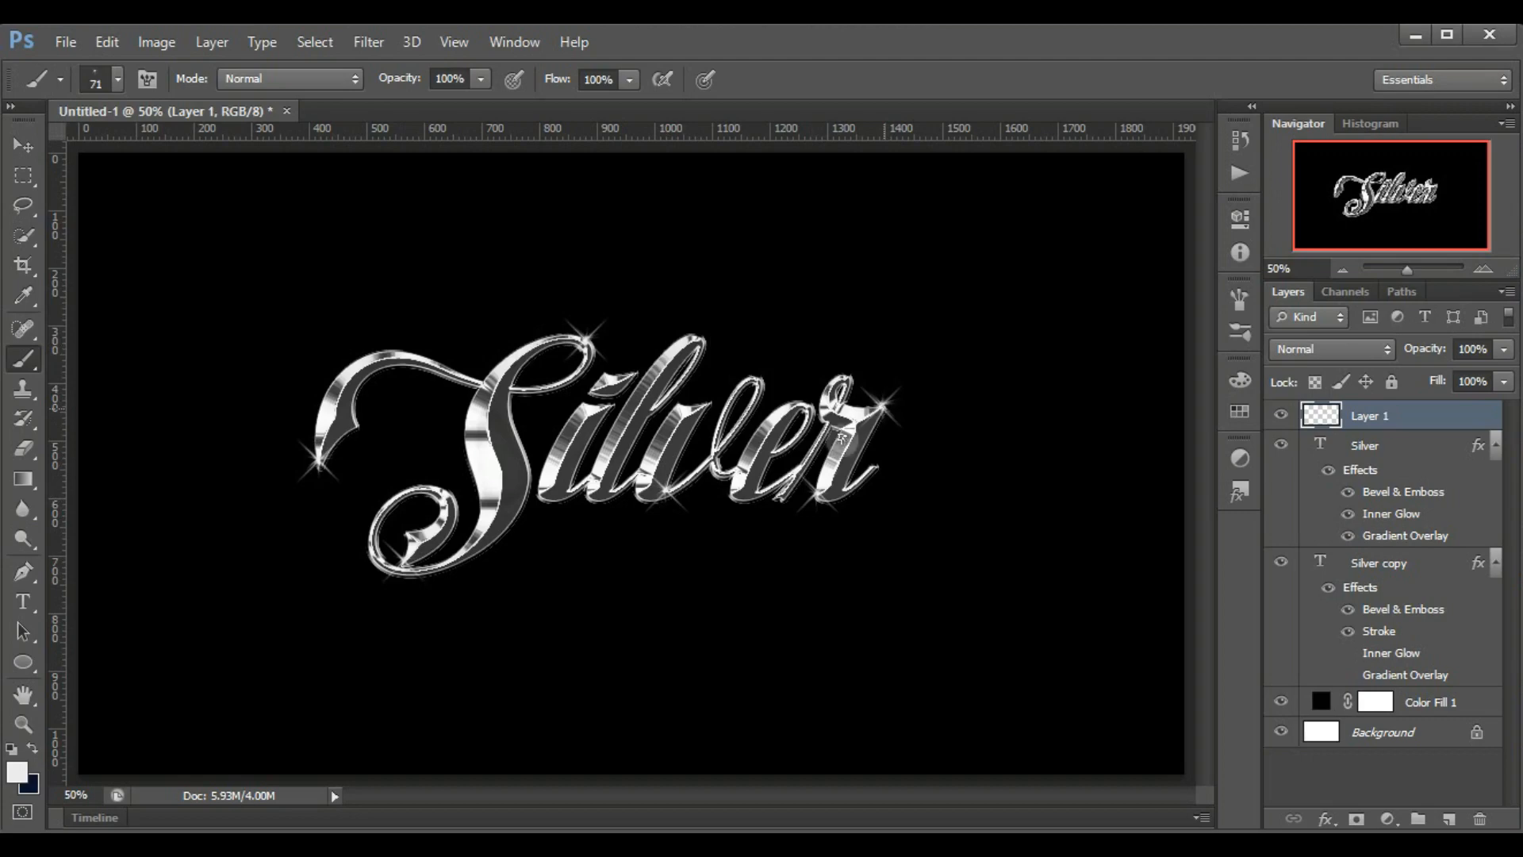
Set the foreground colour to pure white (ffffff) and stamp starbursts over the existing highlights and on the v's upper tip
click(16, 769)
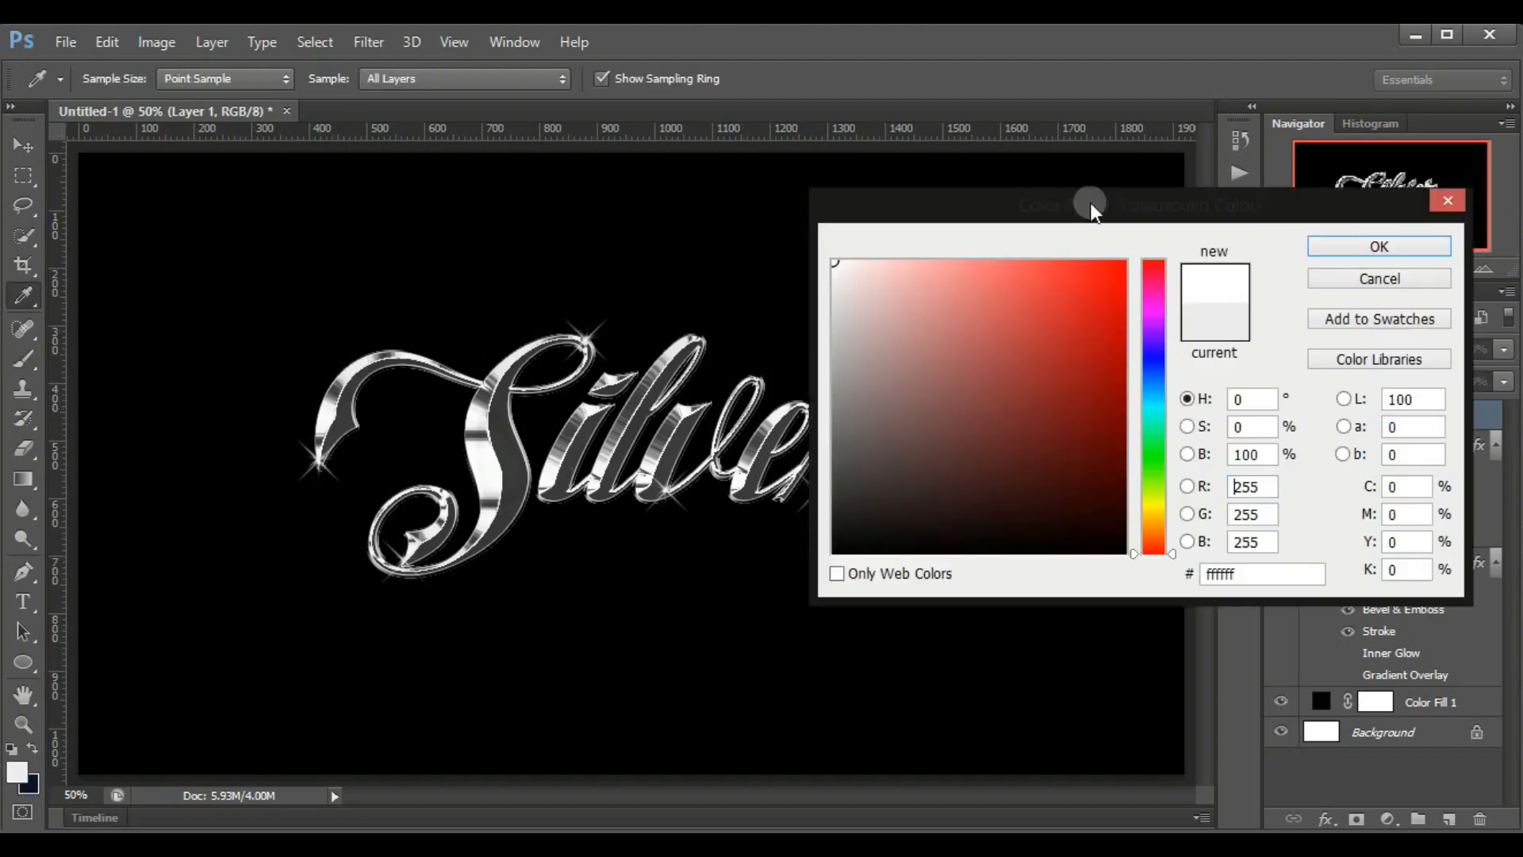
key(Return)
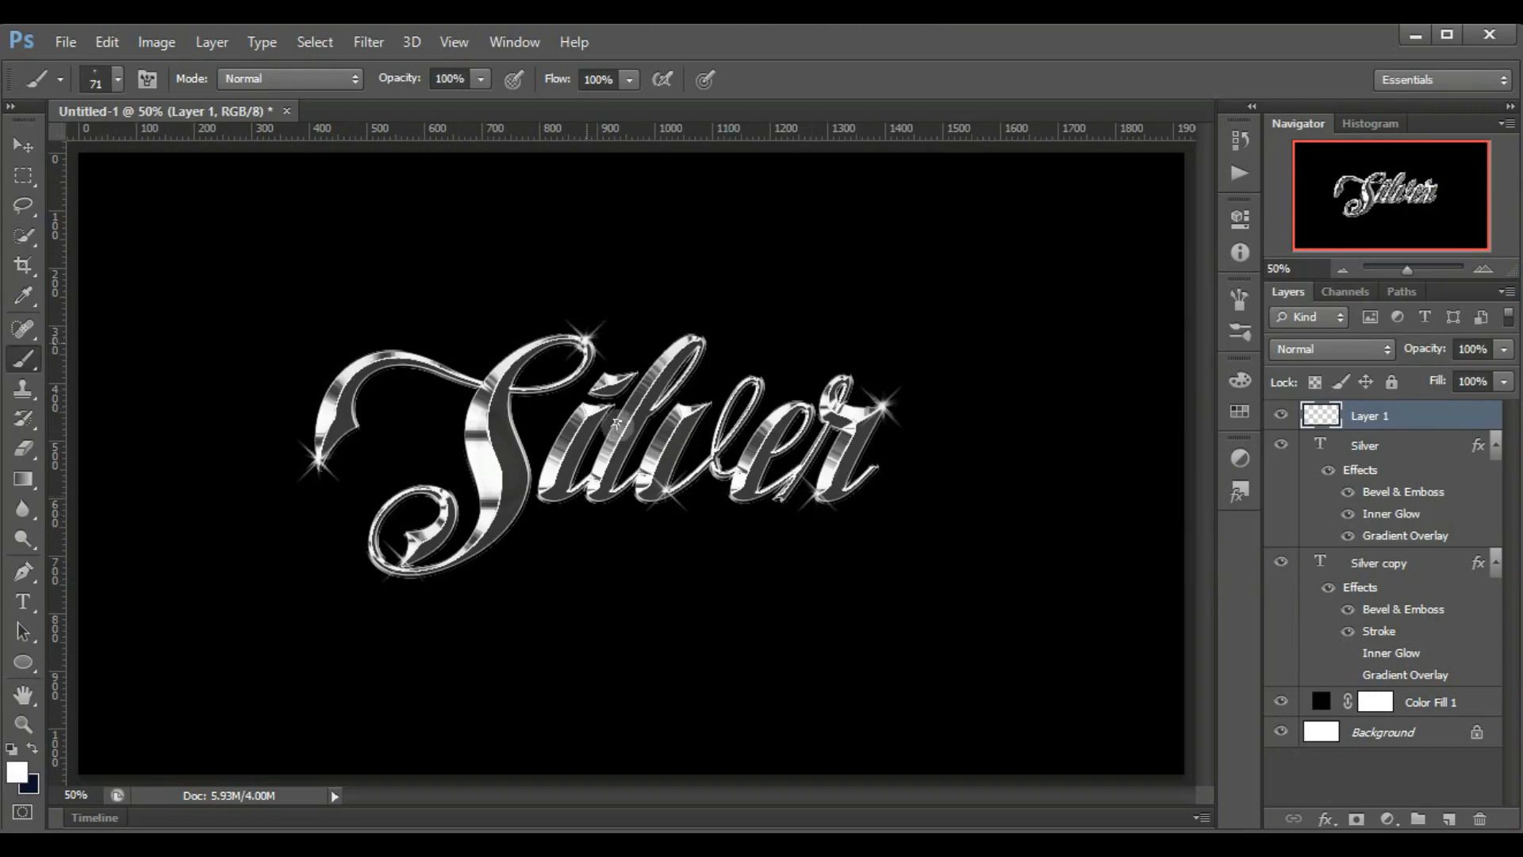
click(709, 404)
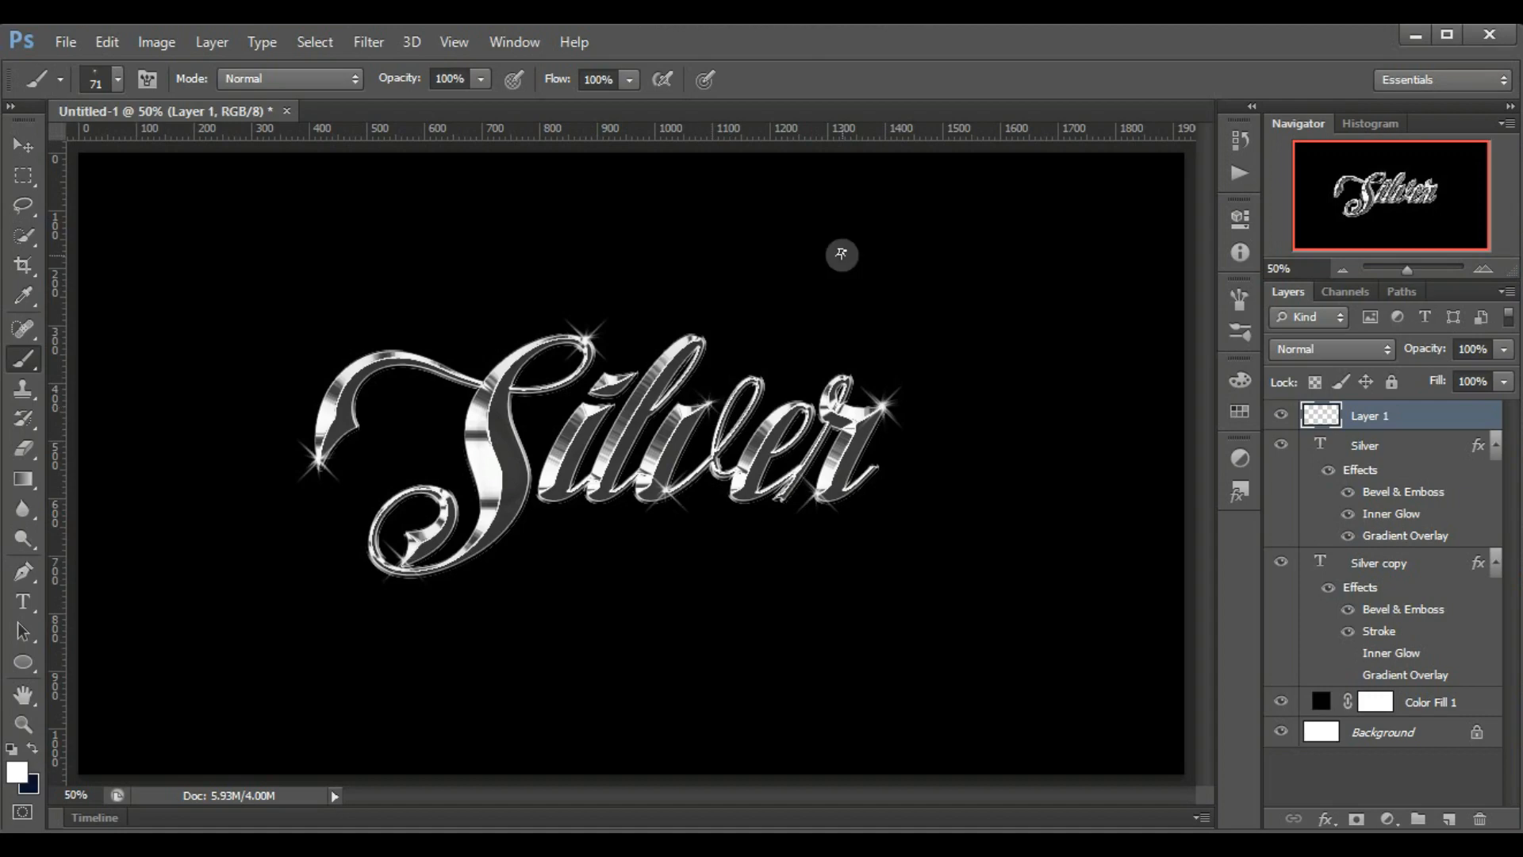